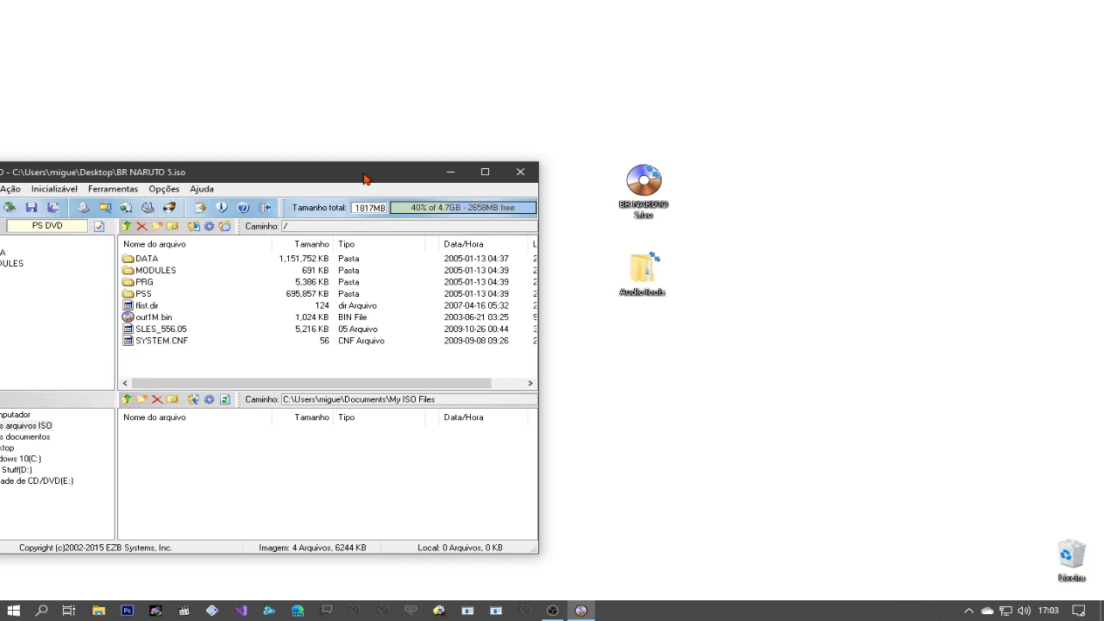
# Extract plvoice.afs, rpgvoice.afs, sound.afs and stream.afs from the disc image's DATA folder into a new desktop folder named AFS NARUTO.
pyautogui.doubleClick(357, 244)
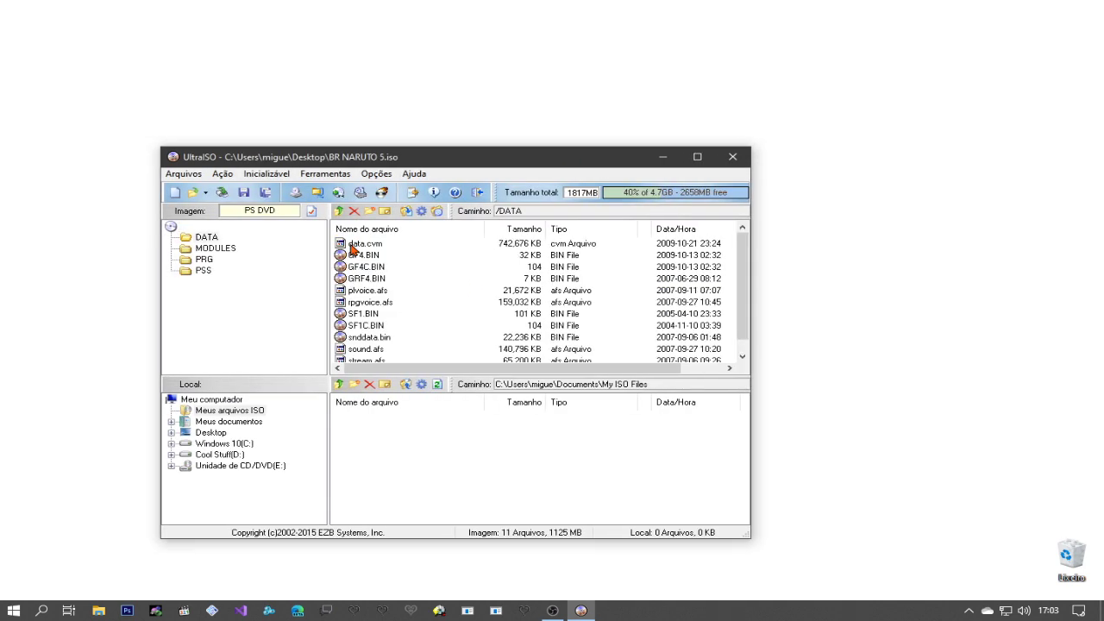
pyautogui.scroll(-1, 462, 309)
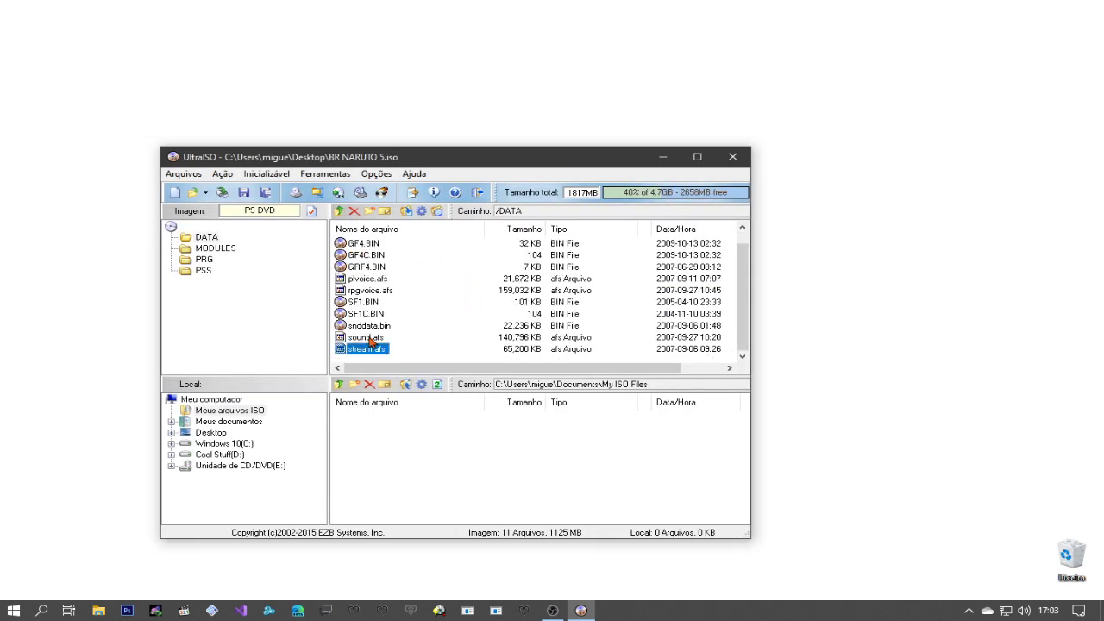
pyautogui.click(867, 418)
pyautogui.rightClick(866, 416)
pyautogui.moveTo(896, 542)
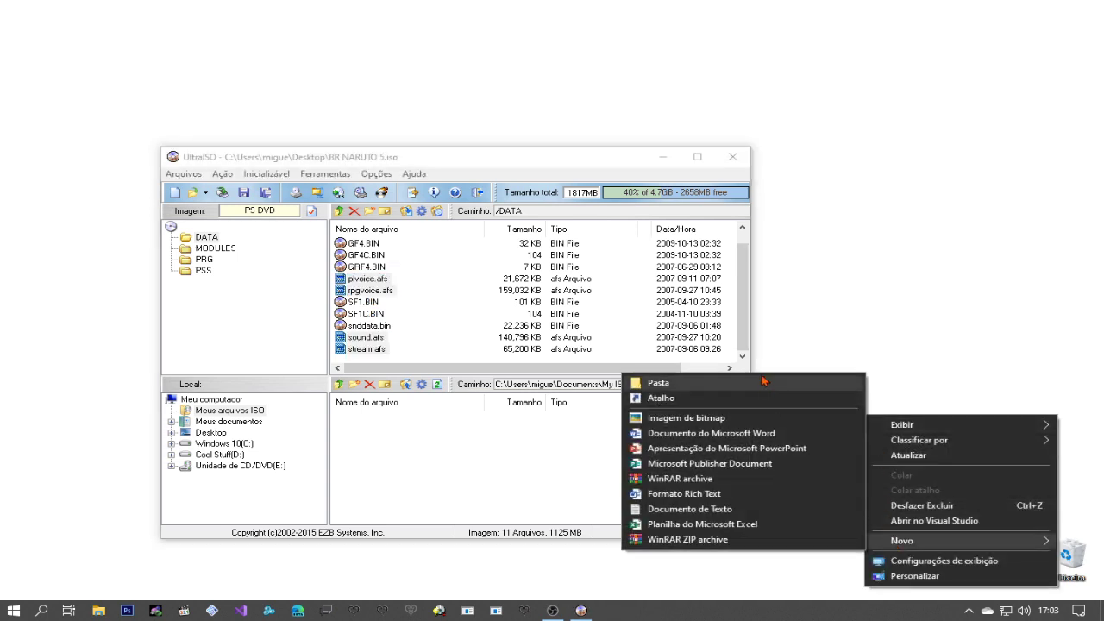
pyautogui.click(767, 383)
pyautogui.write('AFS NARUTO')
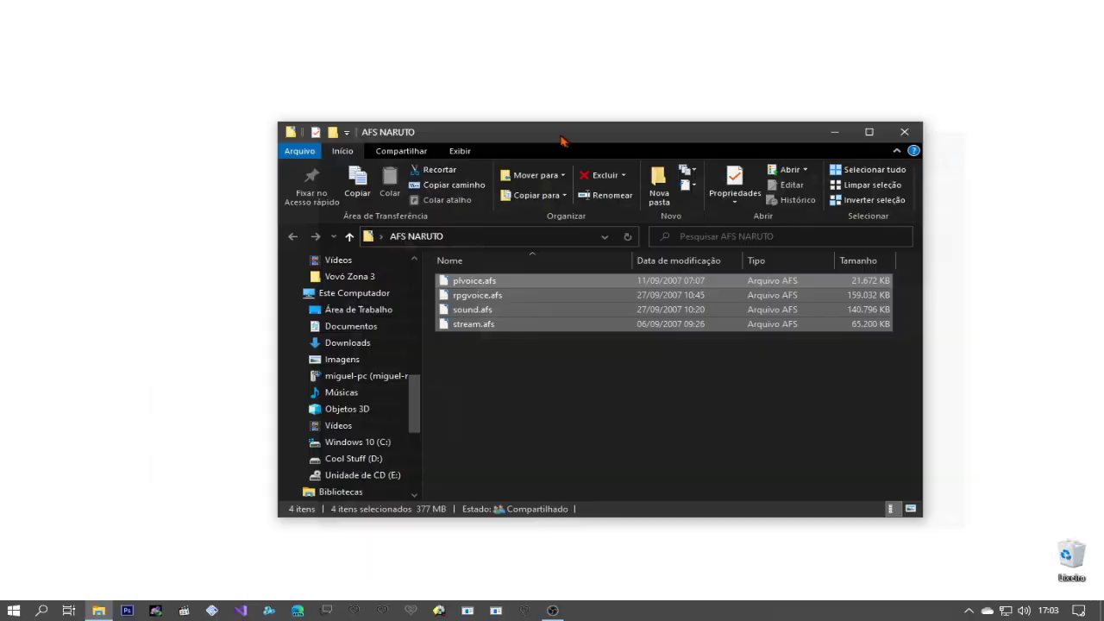
# Check the extracted AFS files in the AFS NARUTO folder, pick out stream.afs, and close the folder window.
pyautogui.click(649, 339)
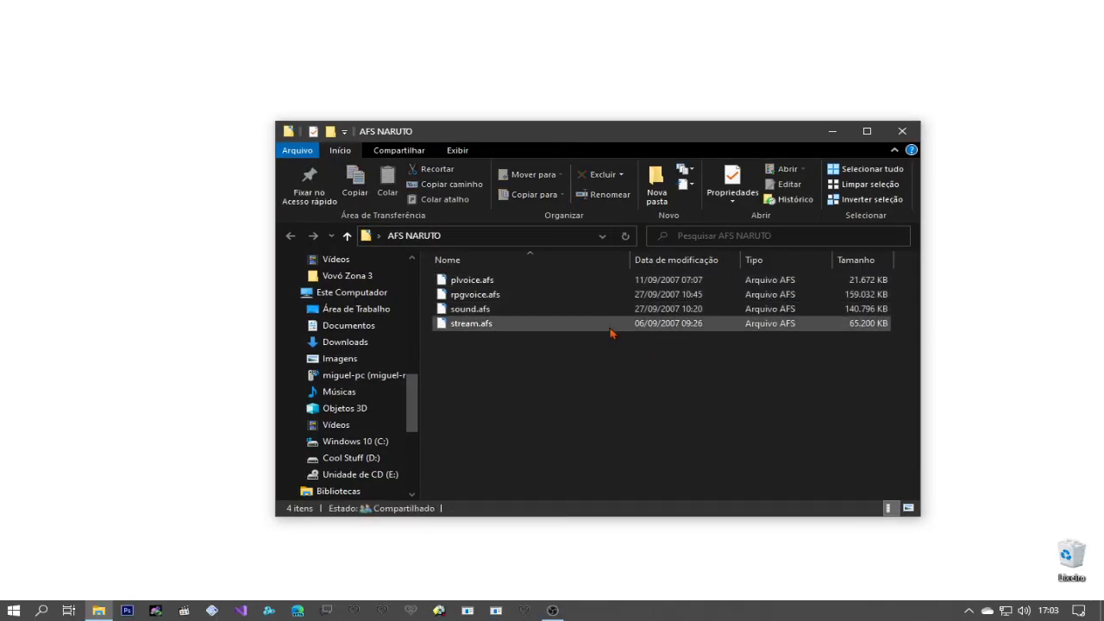
pyautogui.click(609, 330)
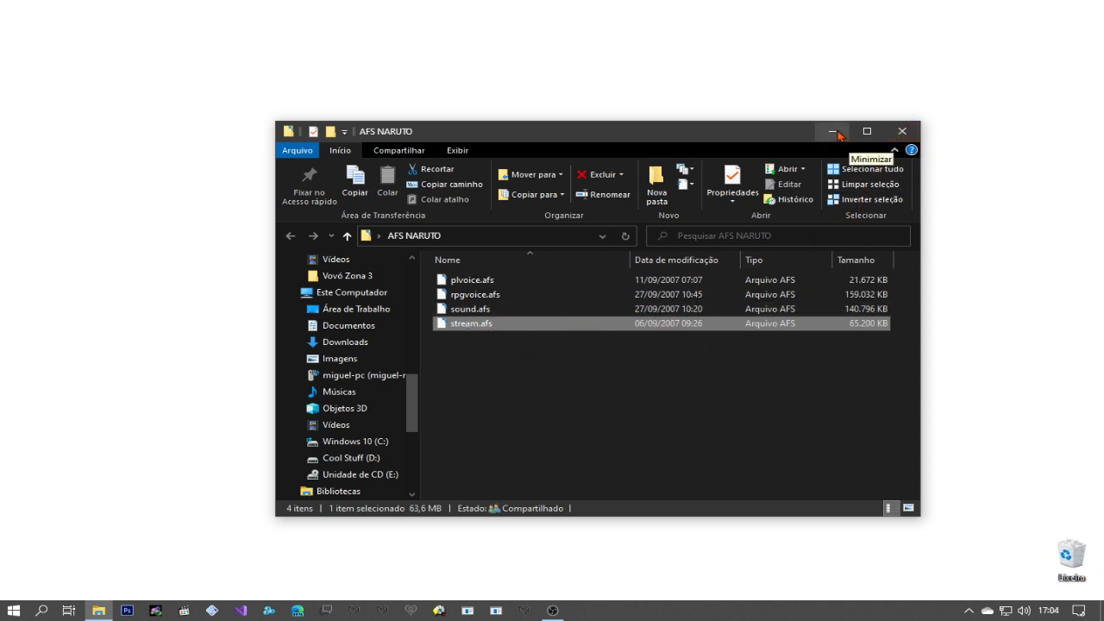
pyautogui.click(900, 132)
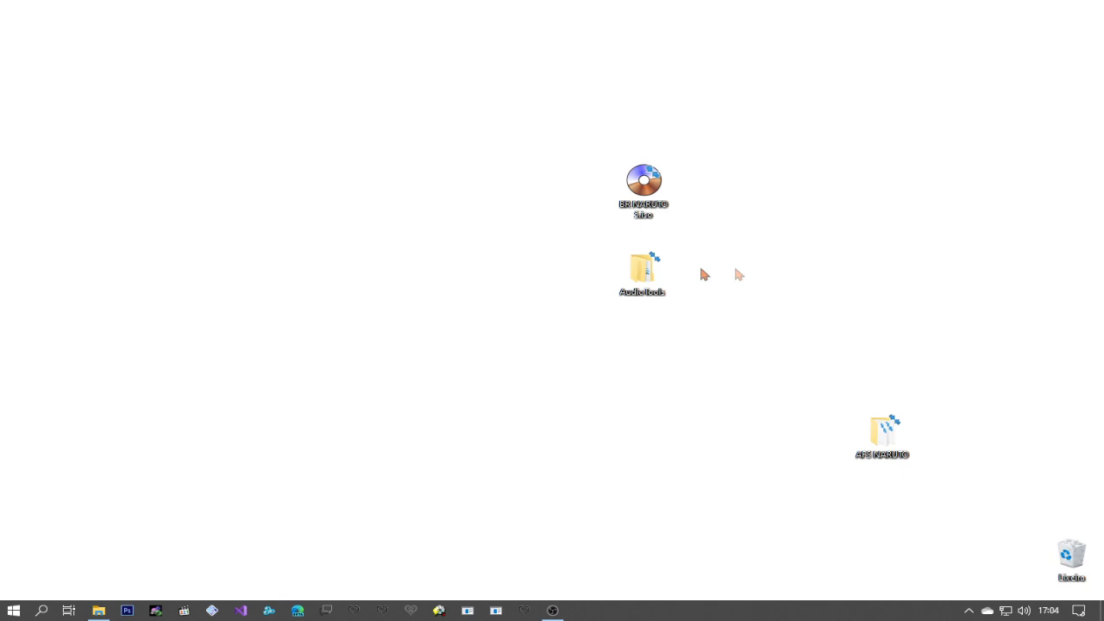
# Launch PuyoTools.exe from the PuyoTools-2.0.4 folder inside AudioTools and minimise the folder window.
pyautogui.doubleClick(648, 274)
pyautogui.click(553, 328)
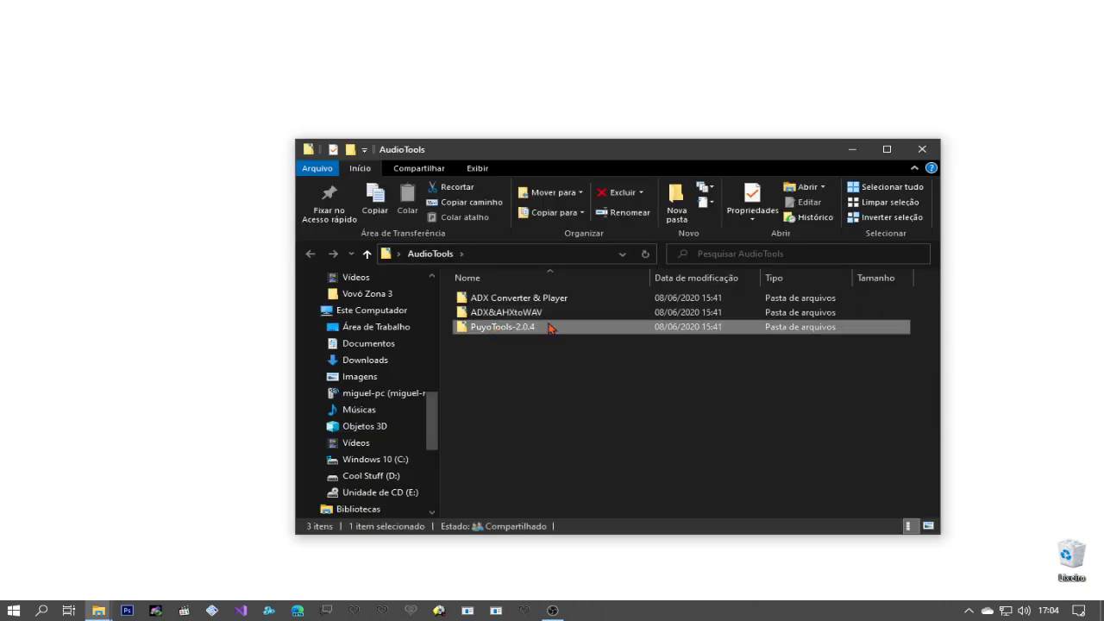
pyautogui.doubleClick(565, 330)
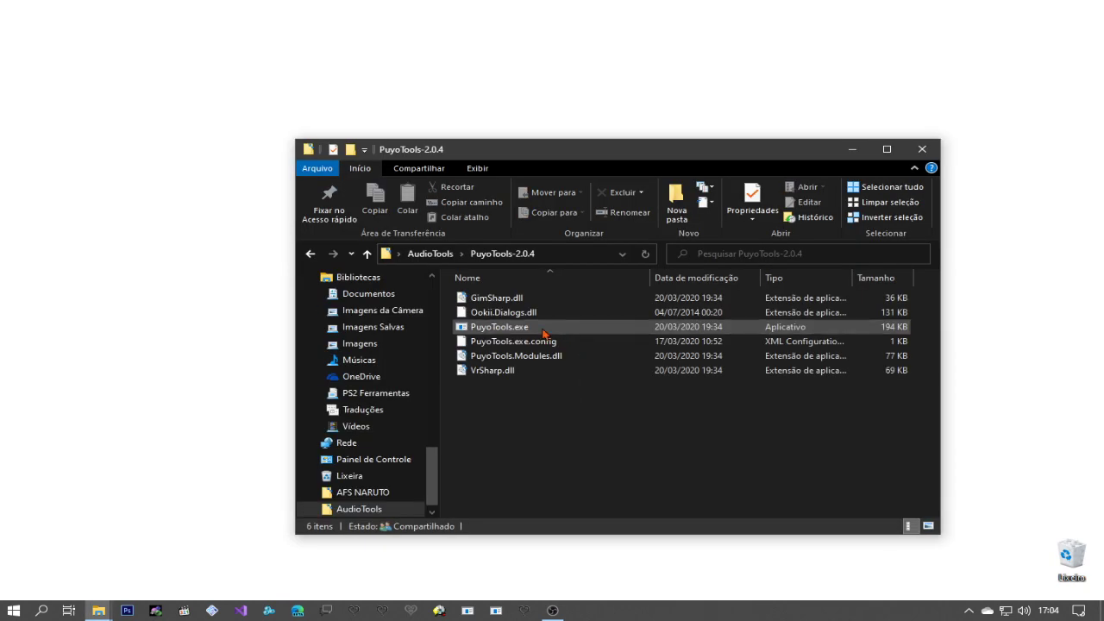
pyautogui.click(544, 328)
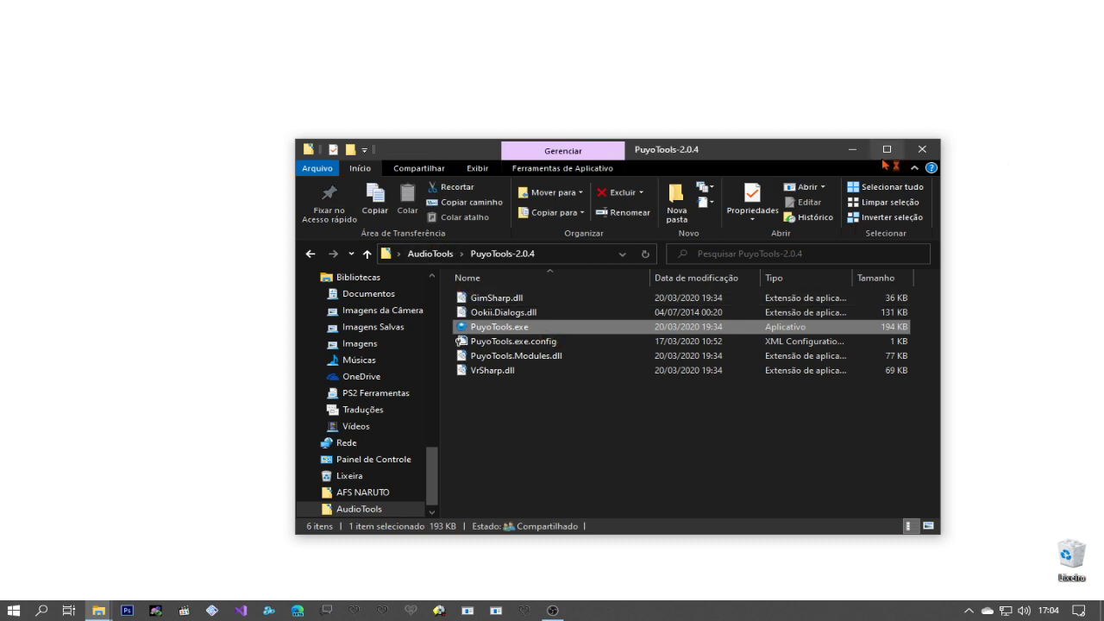
pyautogui.click(853, 149)
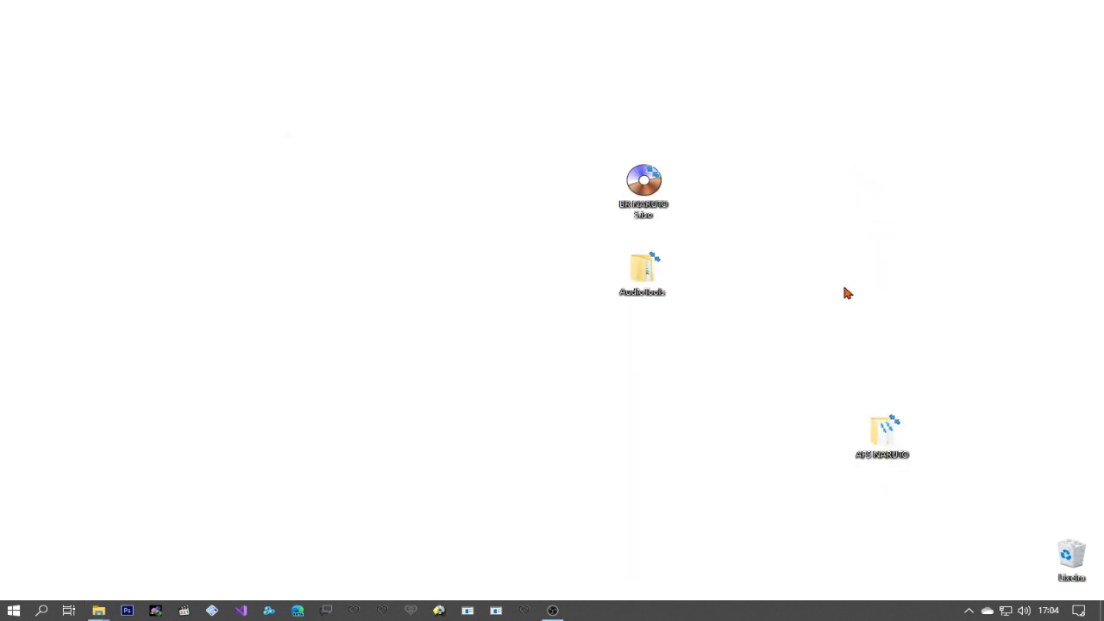
# Open the Puyo Tools archive extractor and enable creating an entries.txt file with the archive's entries and file structure.
pyautogui.click(476, 217)
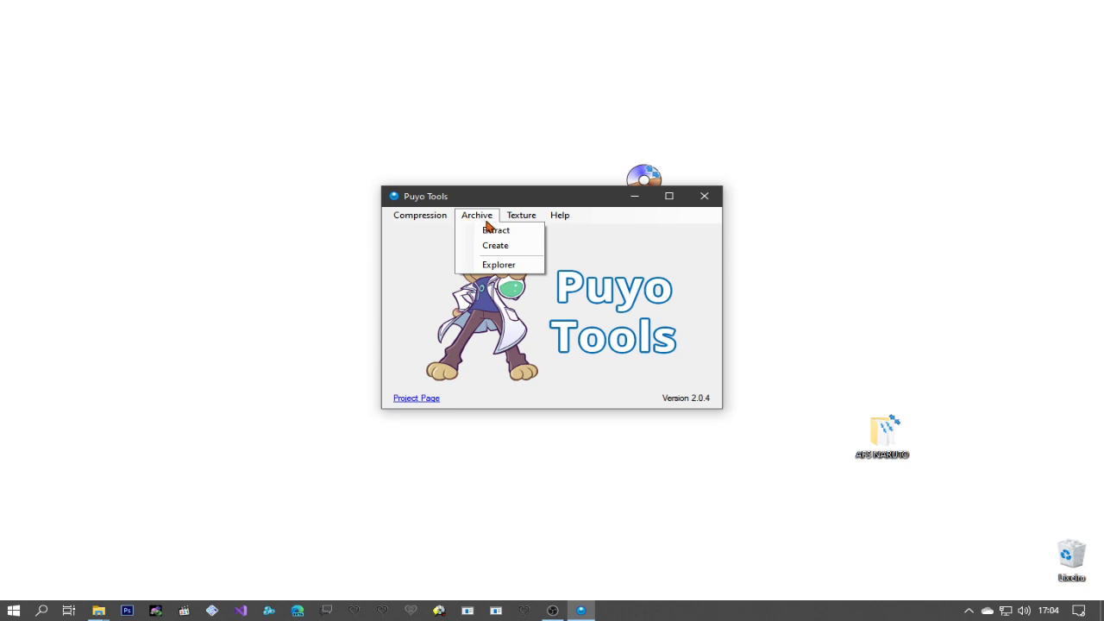
pyautogui.click(499, 231)
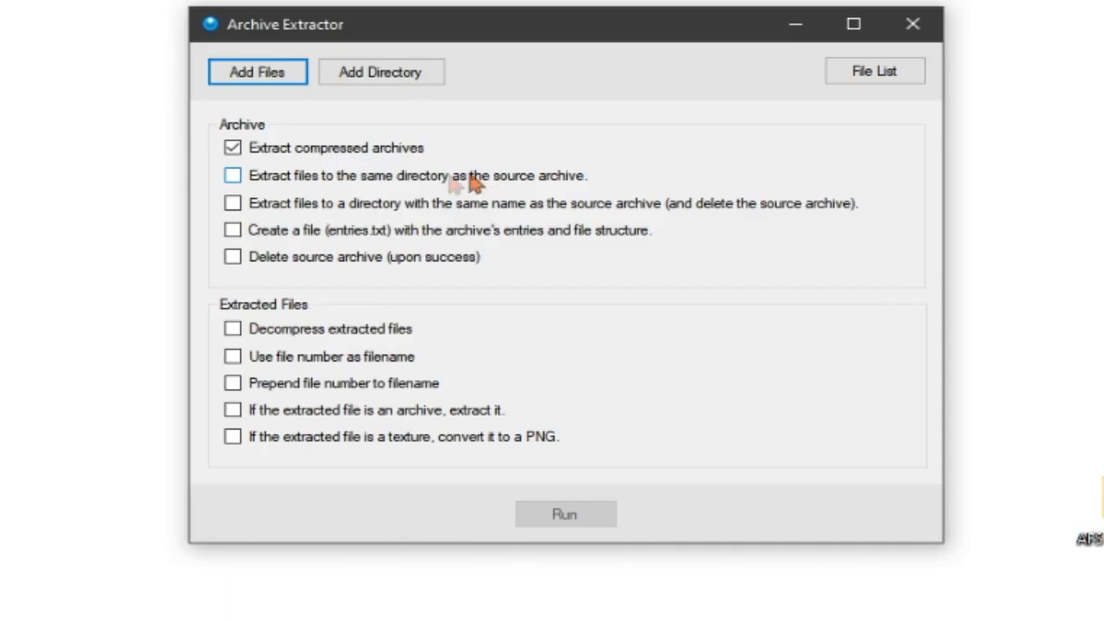
pyautogui.click(345, 232)
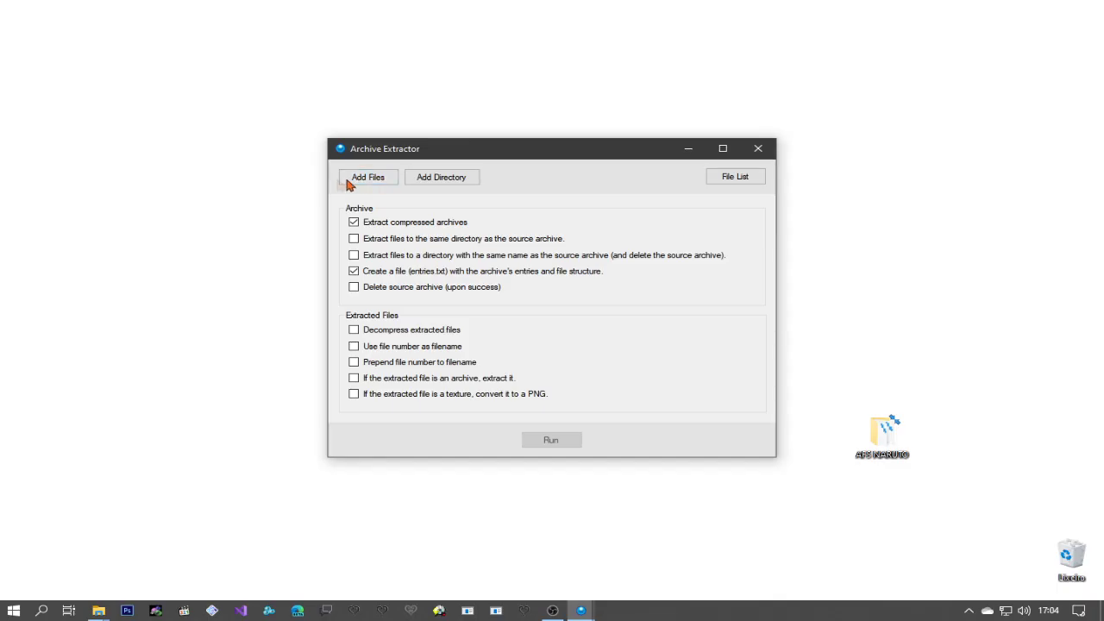
# Add stream.afs from the AFS NARUTO folder to the extractor and run the extraction.
pyautogui.click(367, 181)
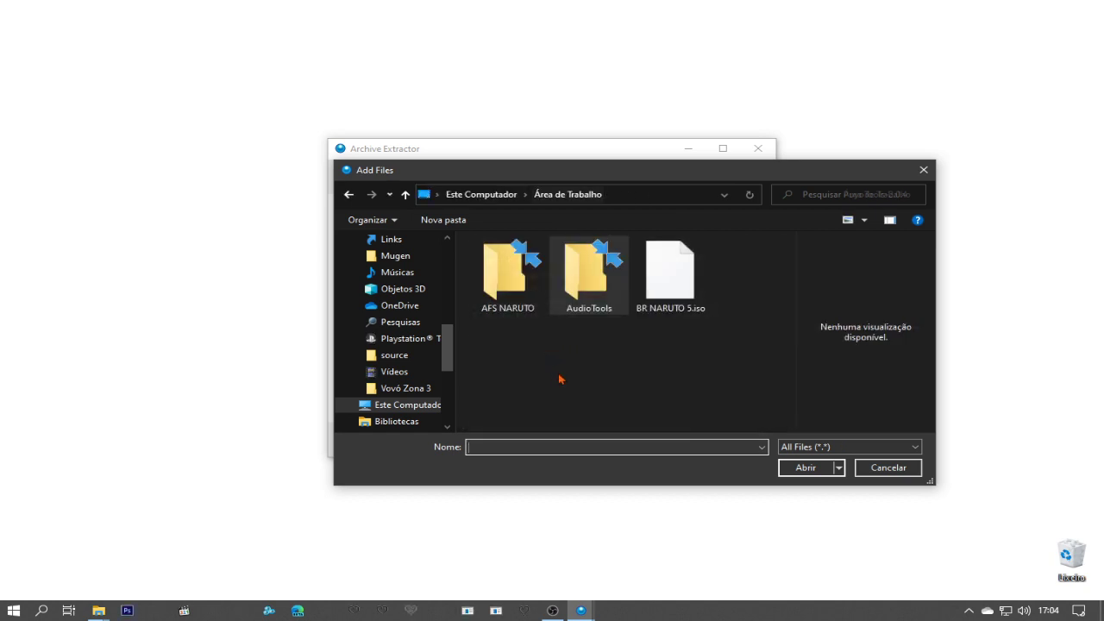
pyautogui.doubleClick(509, 289)
pyautogui.click(488, 305)
pyautogui.click(804, 471)
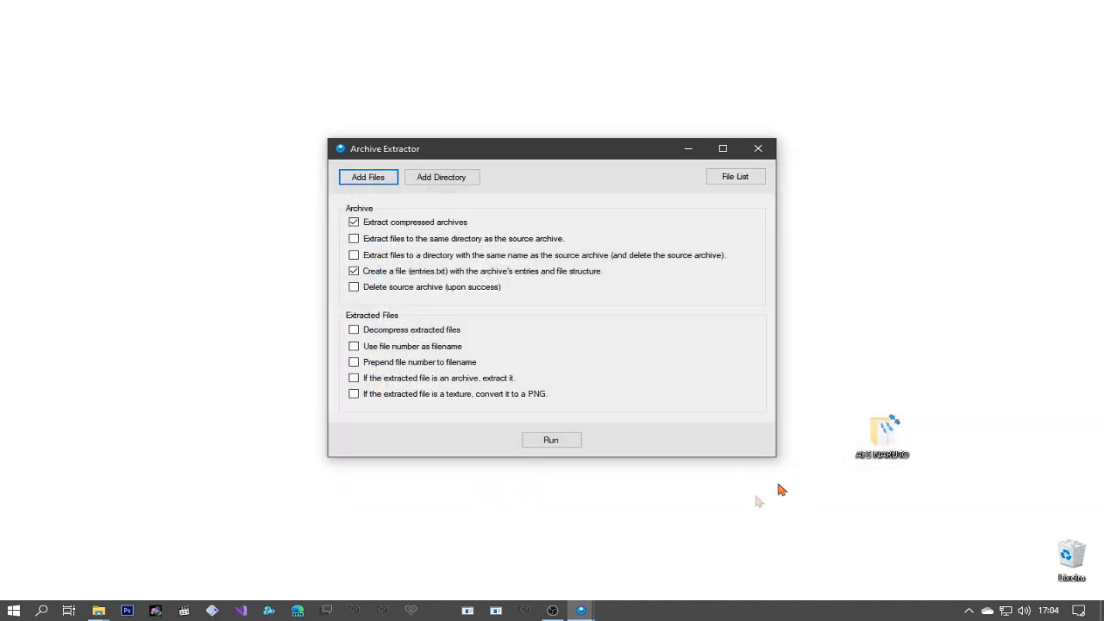
pyautogui.click(538, 441)
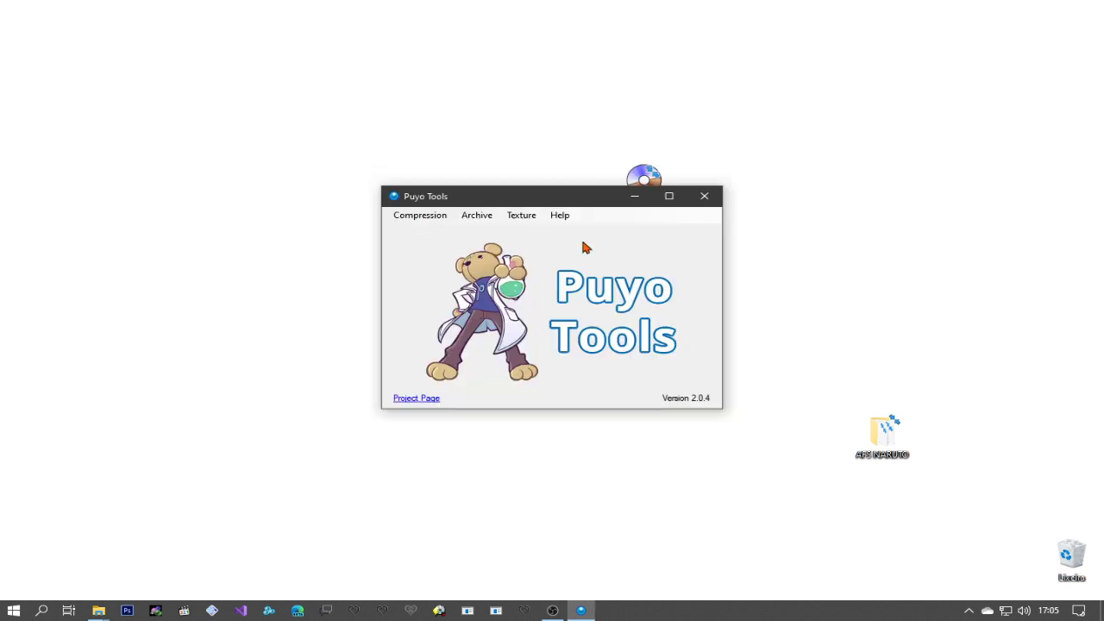
# Minimise Puyo Tools and look through the ADX files in the stream folder inside AFS NARUTO's Extracted Files.
pyautogui.click(635, 196)
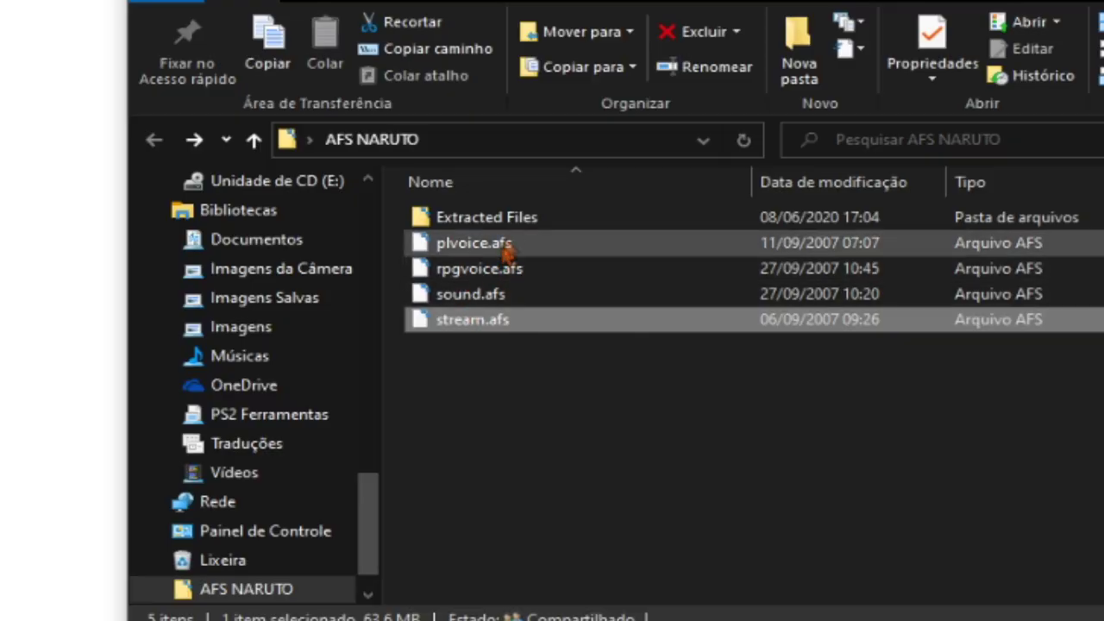
pyautogui.doubleClick(525, 217)
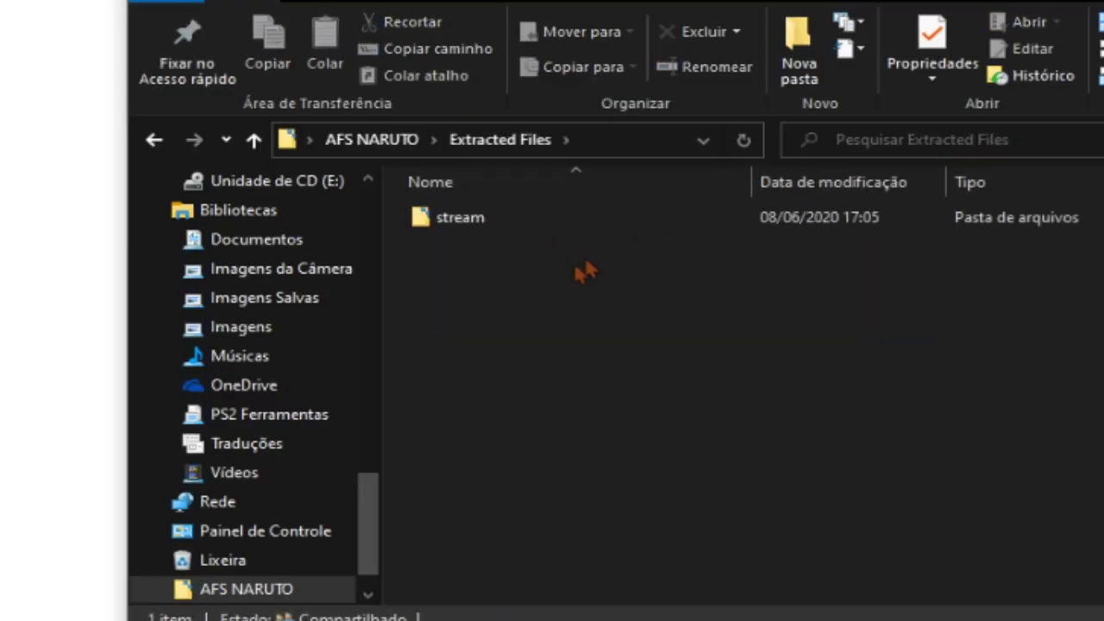
pyautogui.click(476, 219)
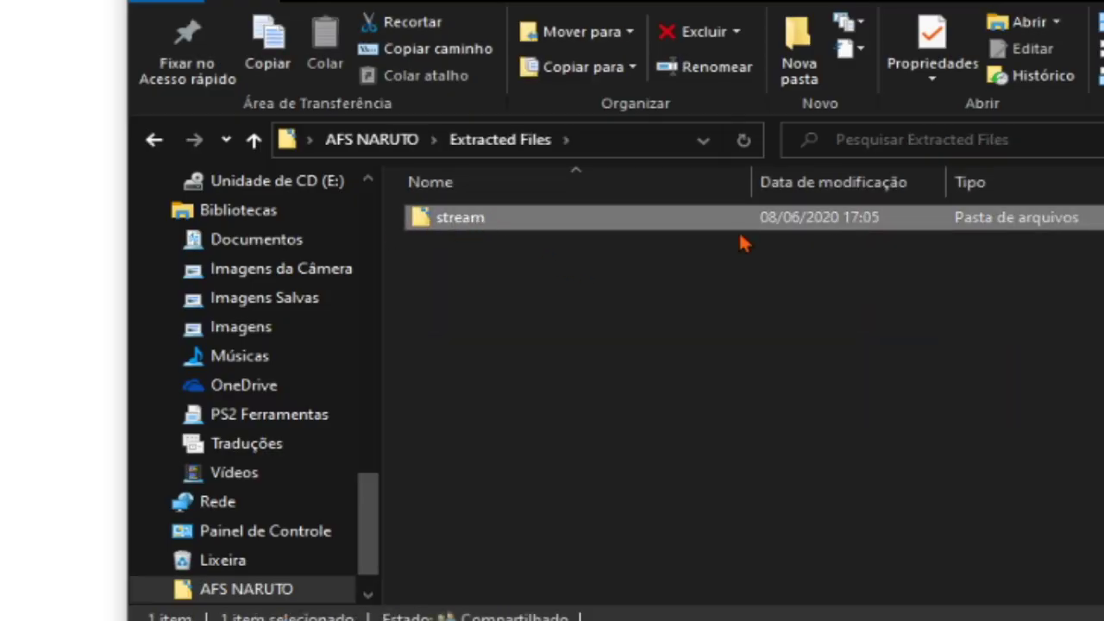
pyautogui.scroll(-4, 419, 362)
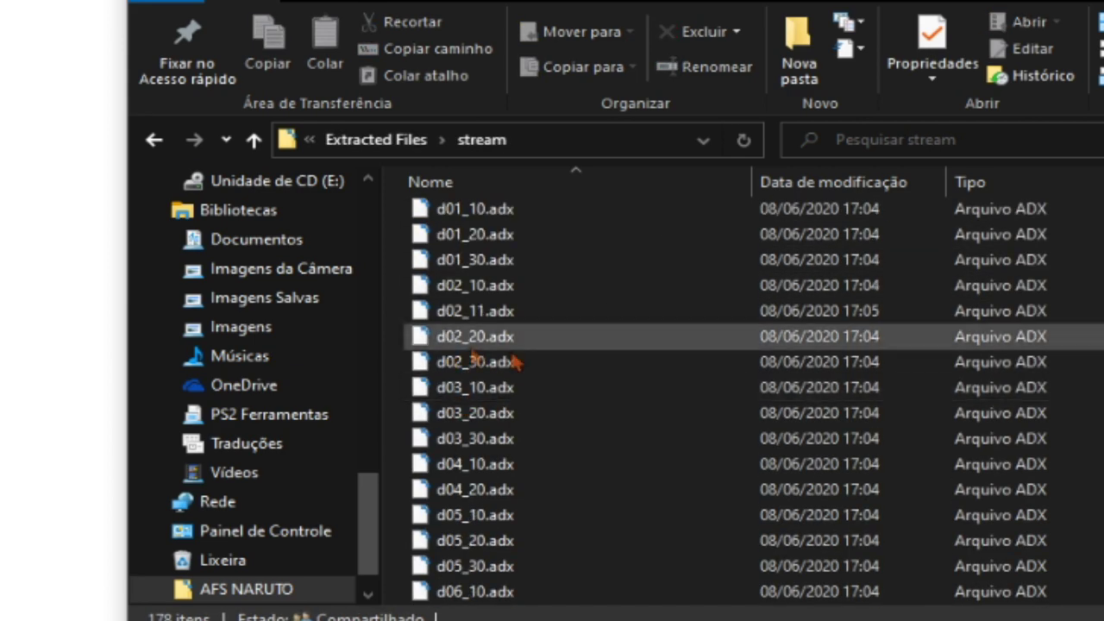
pyautogui.scroll(-16, 592, 420)
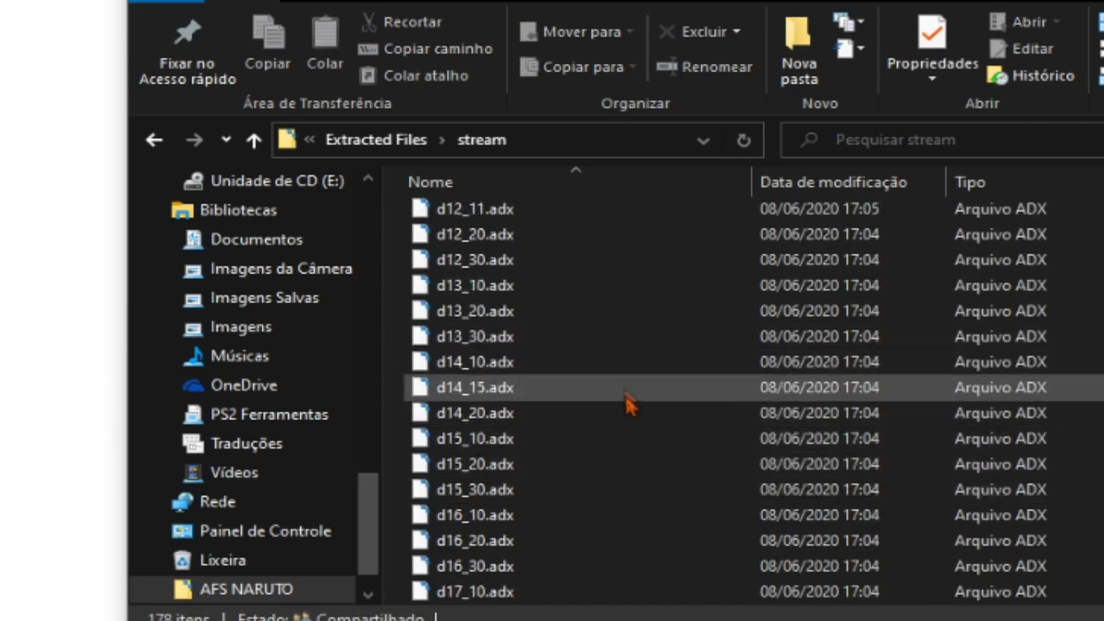
pyautogui.scroll(-10, 628, 432)
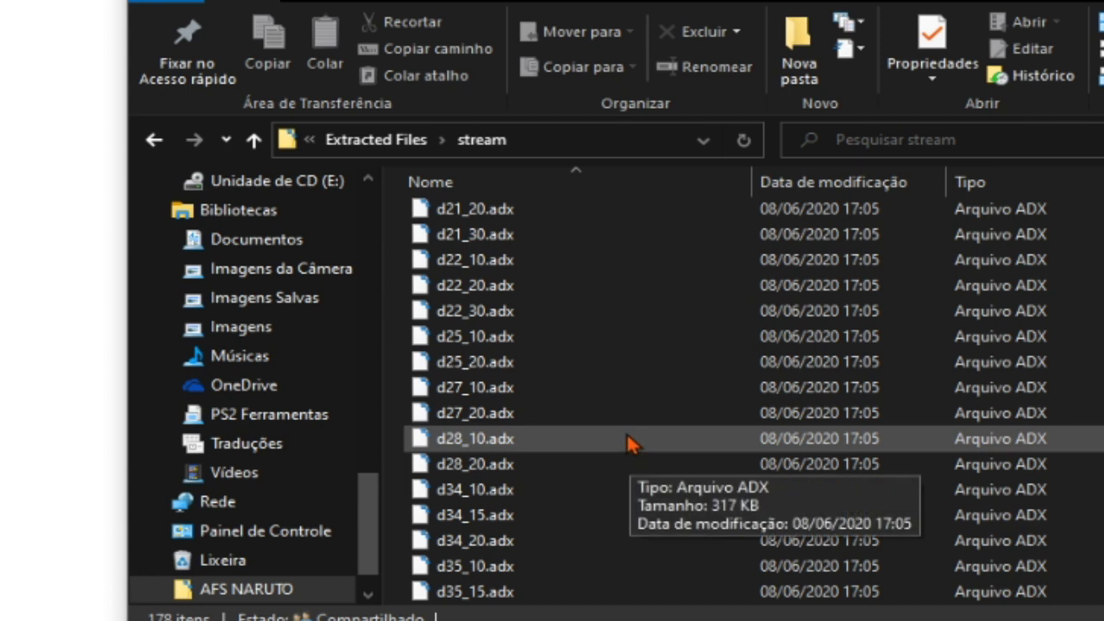
pyautogui.scroll(-7, 618, 440)
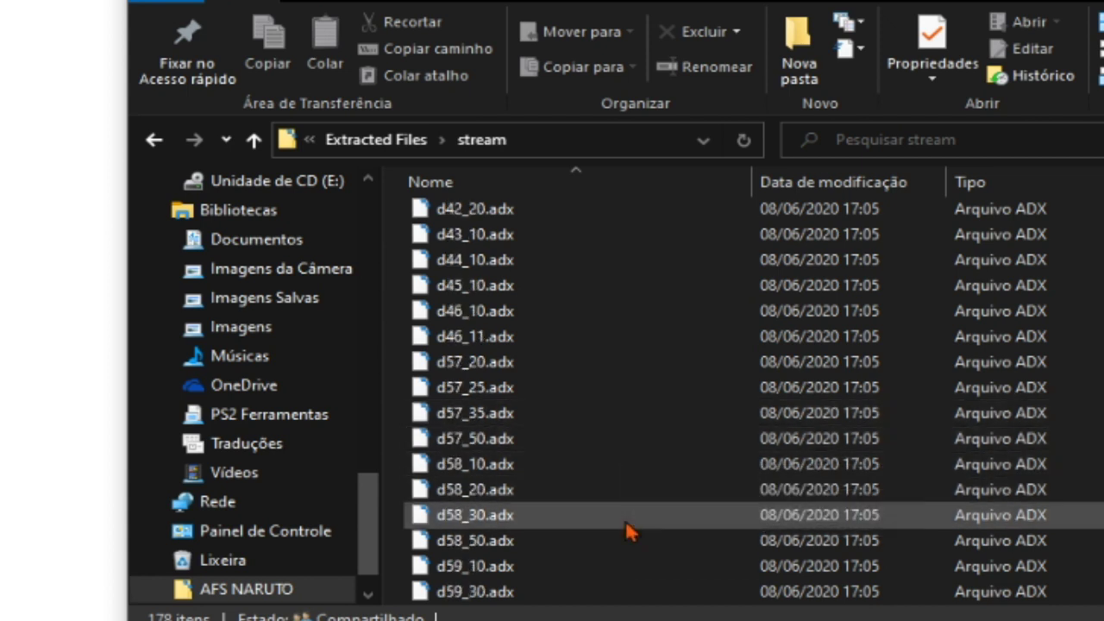
pyautogui.scroll(3, 637, 379)
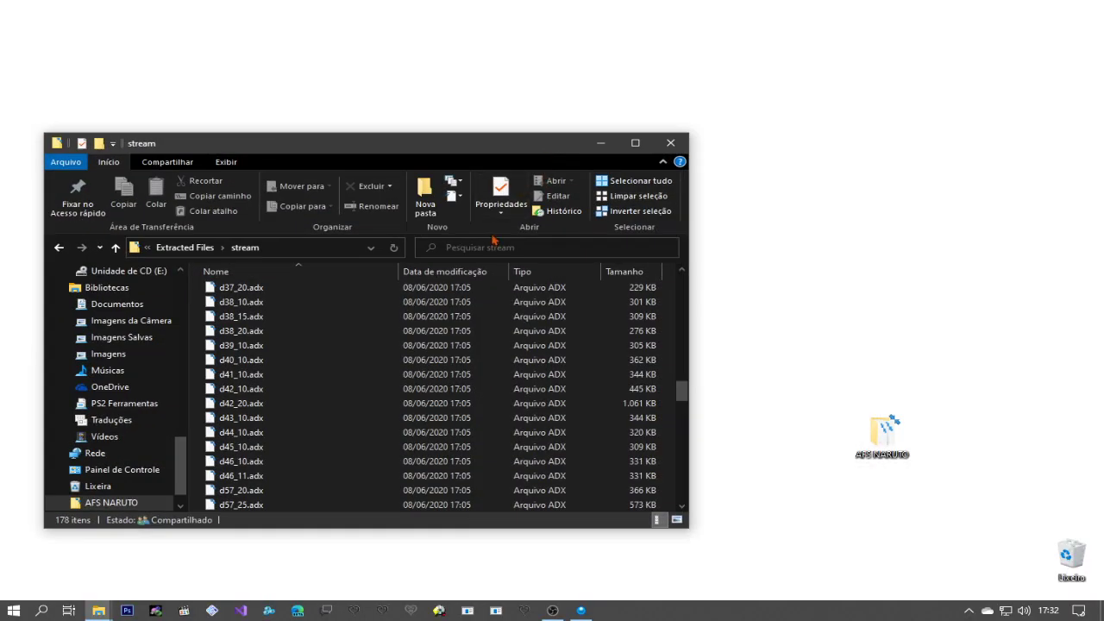
# Launch AdxPlayer.exe from the ADX Converter & Player folder in AudioTools and bring its window into clear view.
pyautogui.doubleClick(642, 272)
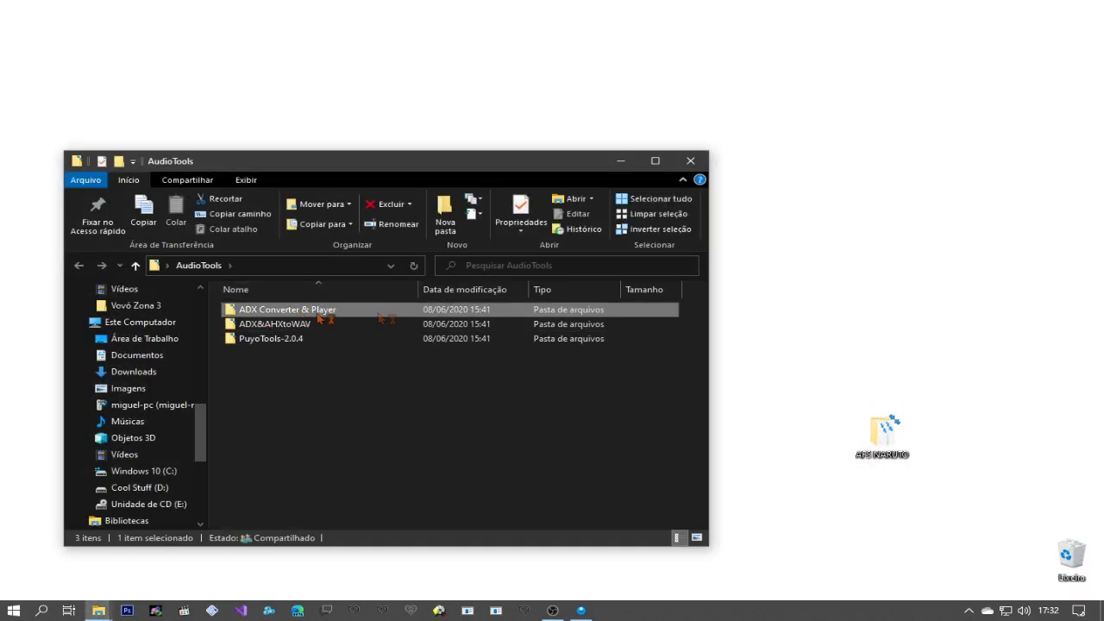
pyautogui.doubleClick(318, 317)
pyautogui.click(319, 412)
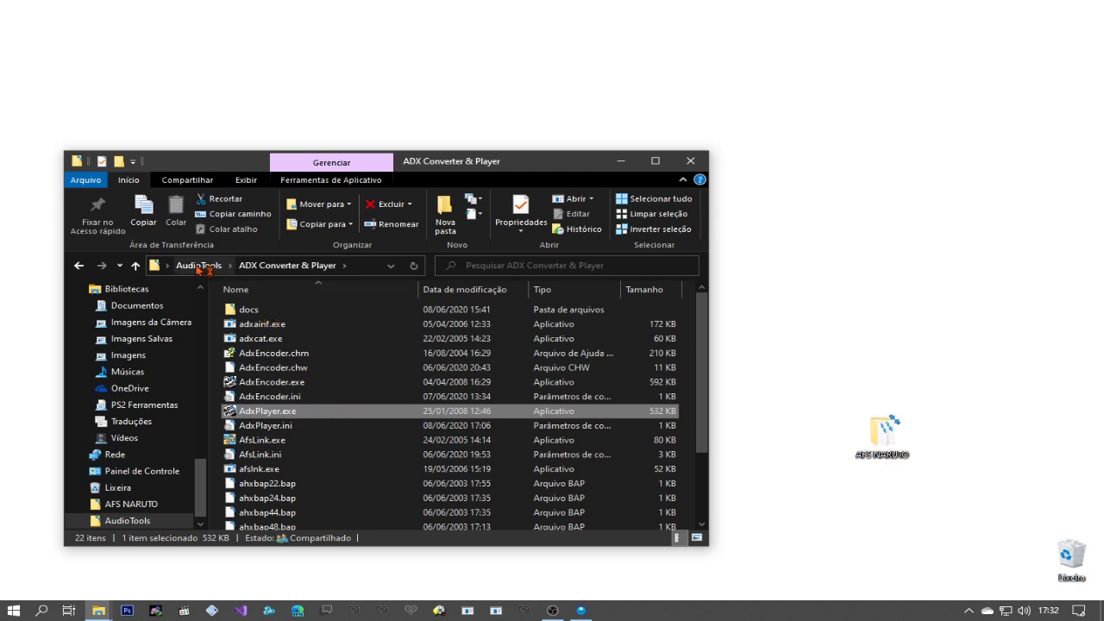
pyautogui.click(280, 168)
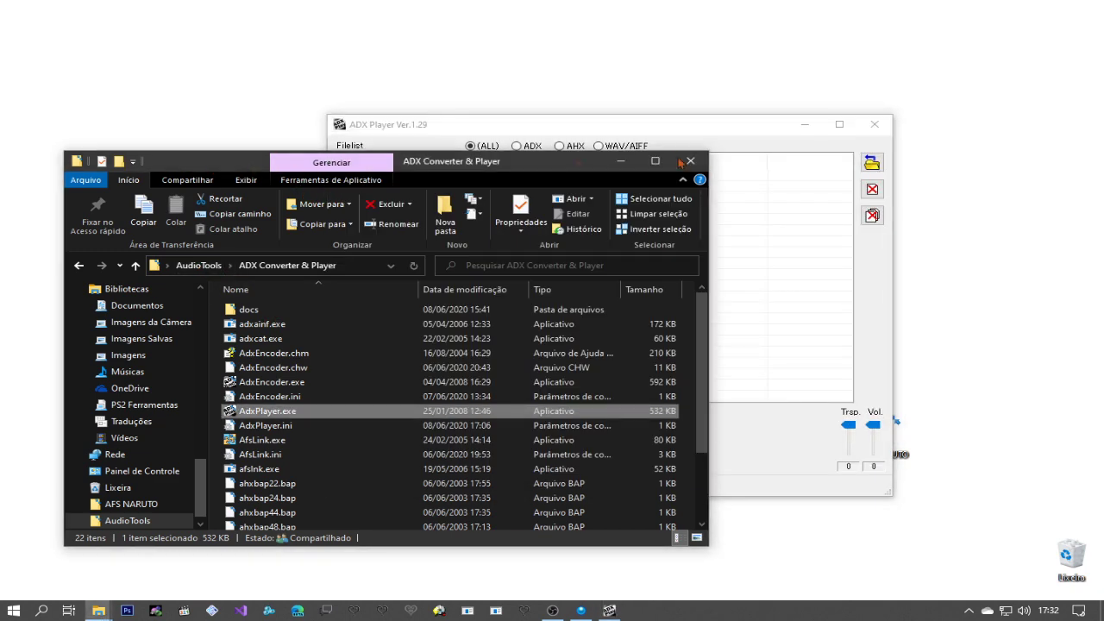
pyautogui.click(621, 161)
pyautogui.moveTo(685, 121); pyautogui.dragTo(751, 88)
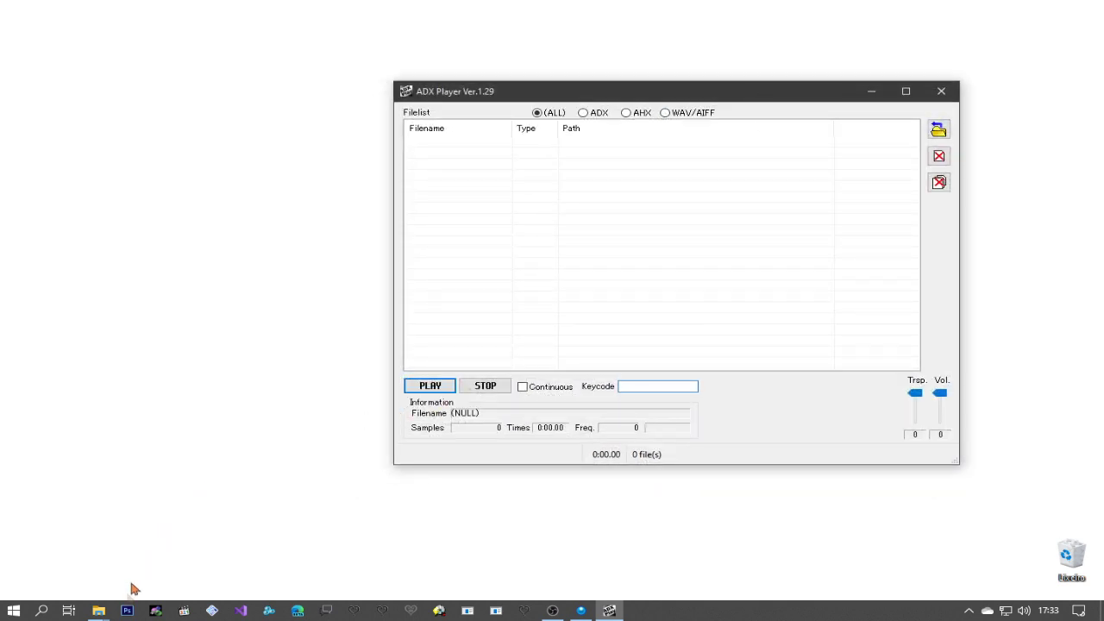
# Load a batch of ADX files starting with d34_10.adx from the extracted stream folder into the ADX Player file list.
pyautogui.moveTo(98, 611)
pyautogui.click(73, 539)
pyautogui.scroll(4, 311, 330)
pyautogui.moveTo(197, 296); pyautogui.dragTo(249, 380)
pyautogui.moveTo(294, 462); pyautogui.dragTo(699, 156)
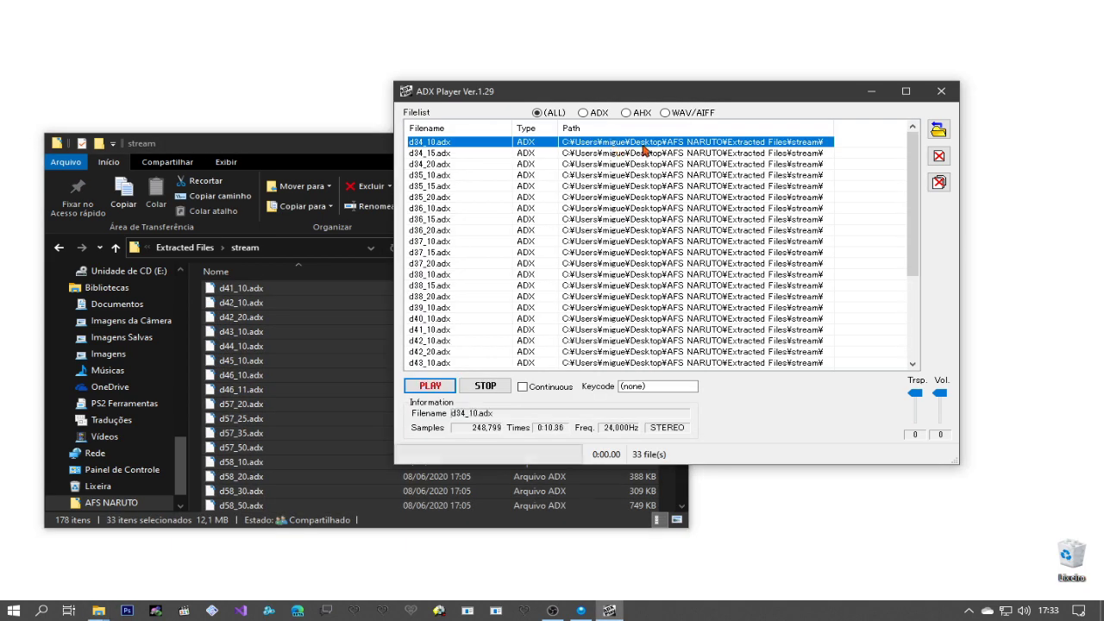
# Play several of the loaded ADX tracks to preview them and place a copy of d57_20.adx on the desktop.
pyautogui.doubleClick(489, 154)
pyautogui.scroll(-3, 453, 224)
pyautogui.doubleClick(451, 253)
pyautogui.doubleClick(68, 7)
pyautogui.doubleClick(95, 161)
pyautogui.scroll(-1, 123, 187)
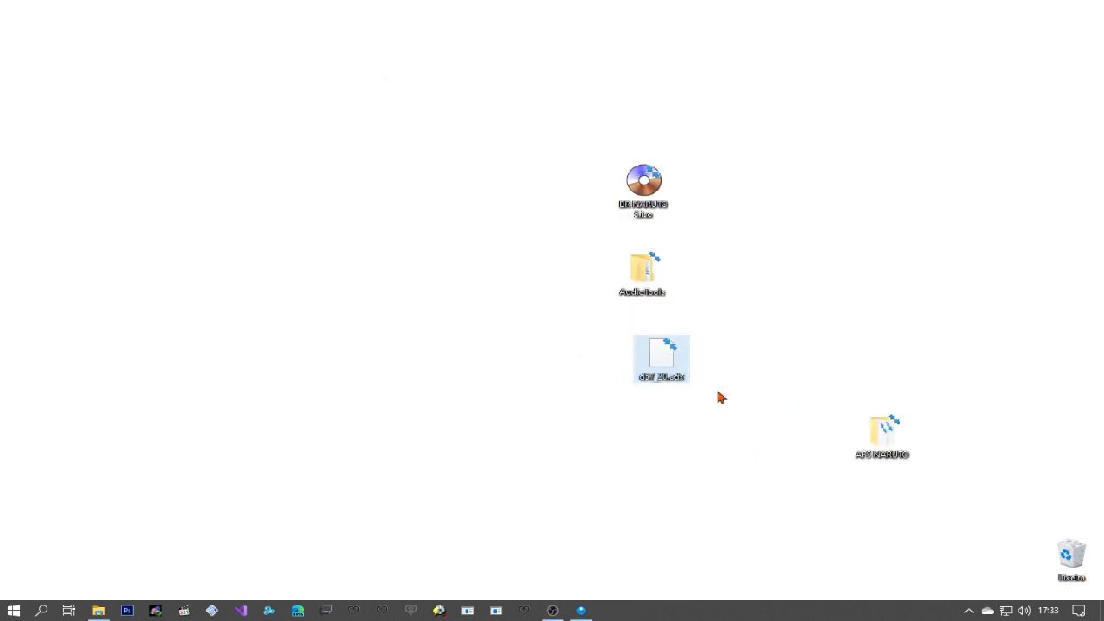
pyautogui.moveTo(752, 415); pyautogui.dragTo(570, 342)
pyautogui.click(693, 425)
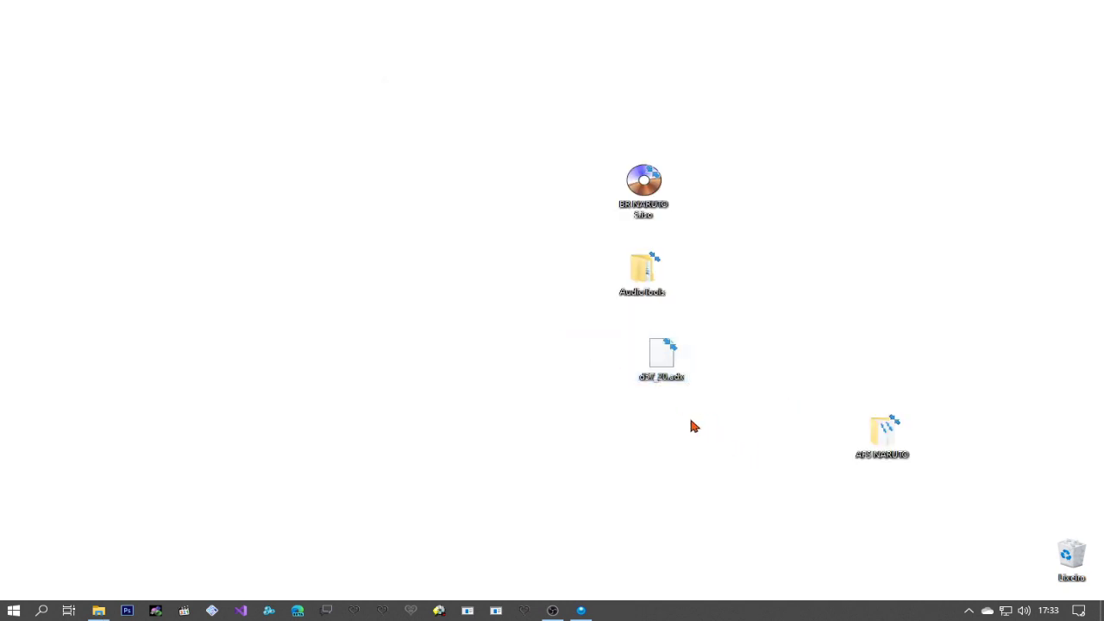
pyautogui.moveTo(680, 382); pyautogui.dragTo(648, 358)
# Open the ADX&AHXtoWAV converter folder inside AudioTools.
pyautogui.doubleClick(643, 290)
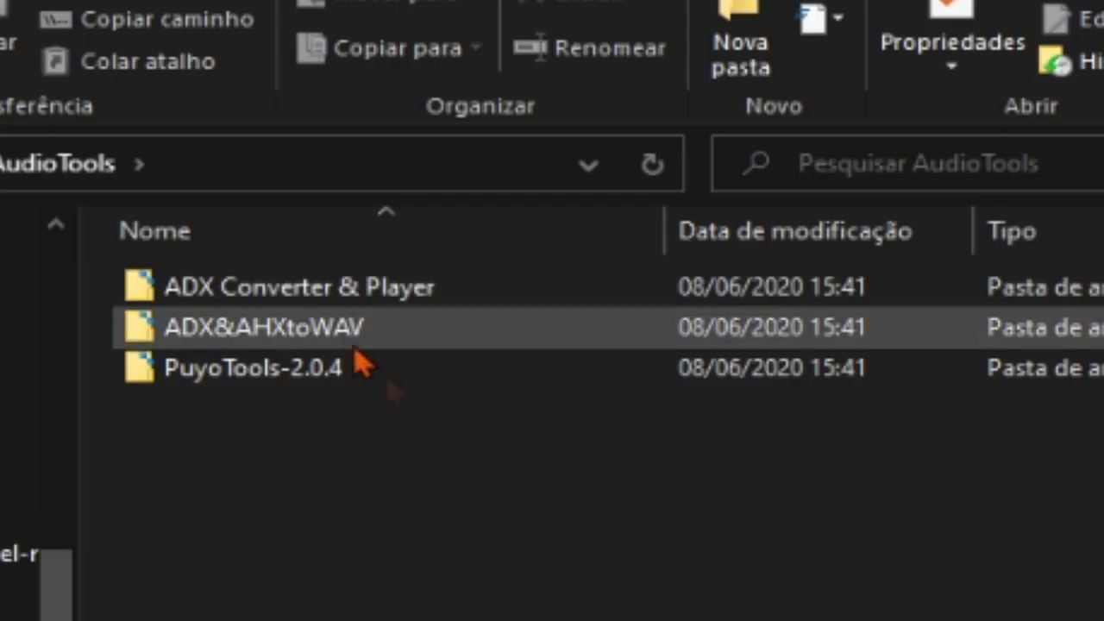
pyautogui.click(293, 343)
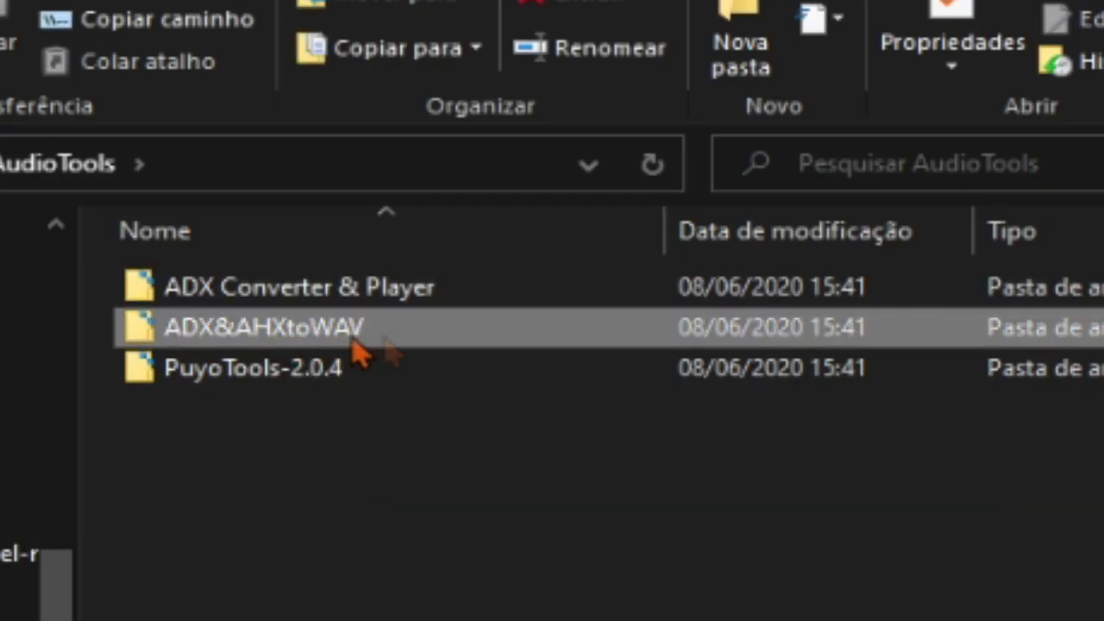
pyautogui.doubleClick(406, 332)
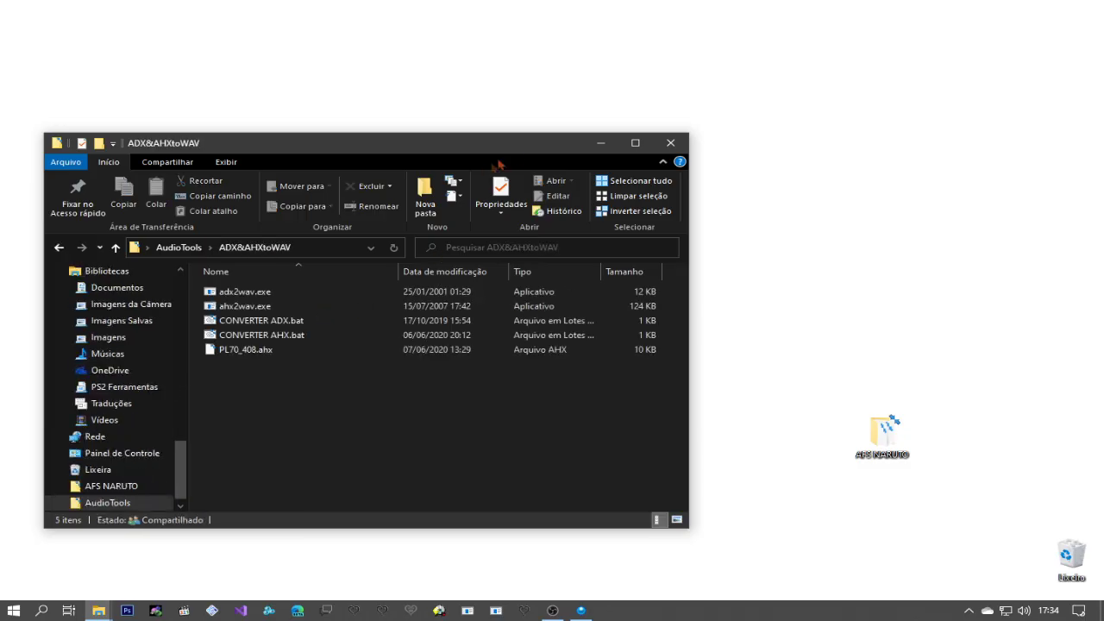
# Place d57_20.adx in the ADX&AHXtoWAV folder and convert it to WAV by running CONVERTER ADX.bat.
pyautogui.moveTo(546, 151); pyautogui.dragTo(446, 155)
pyautogui.moveTo(634, 340); pyautogui.dragTo(486, 438)
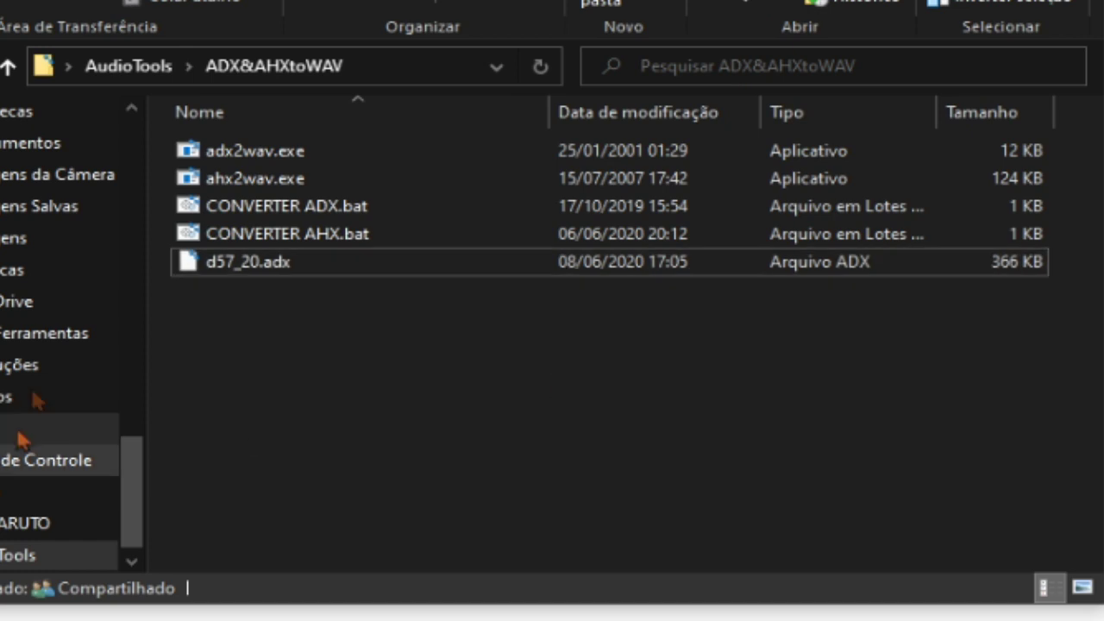
pyautogui.click(313, 263)
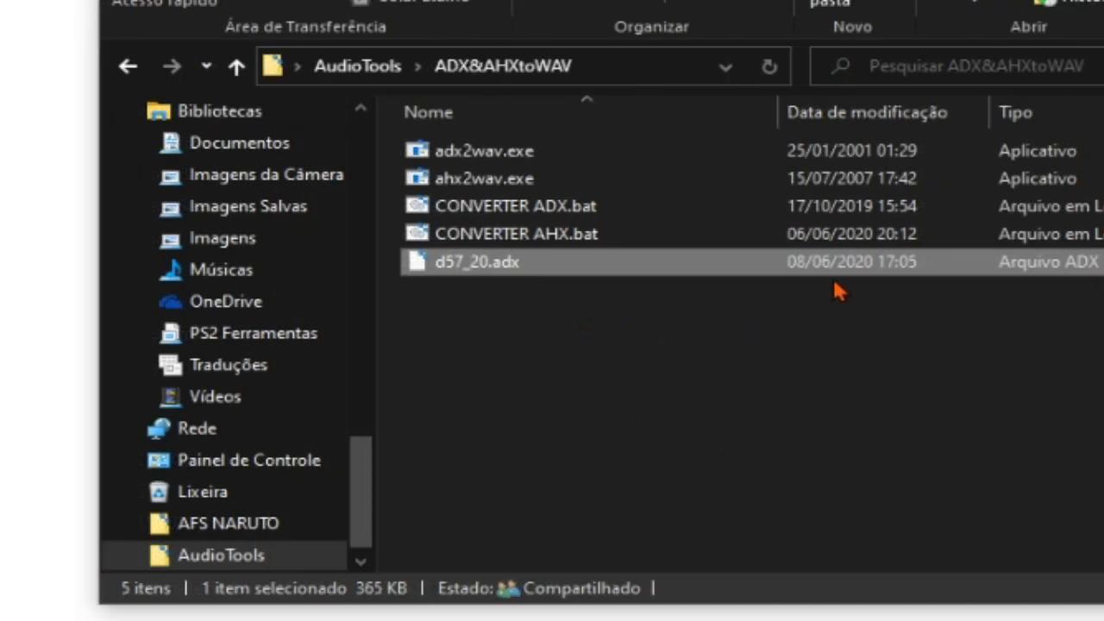
pyautogui.click(635, 211)
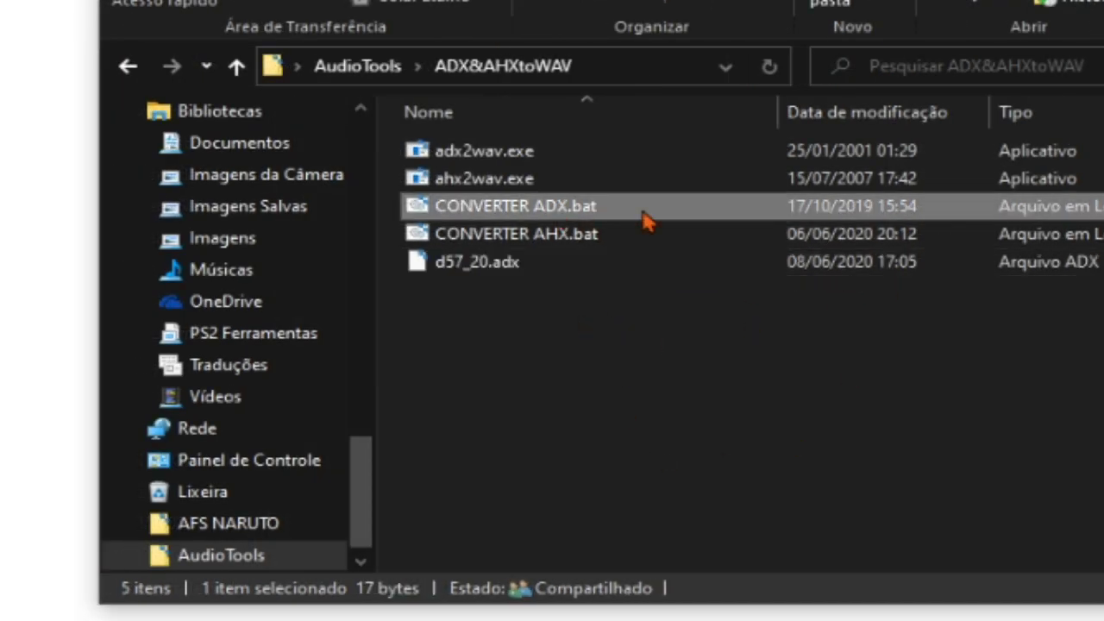
pyautogui.doubleClick(600, 214)
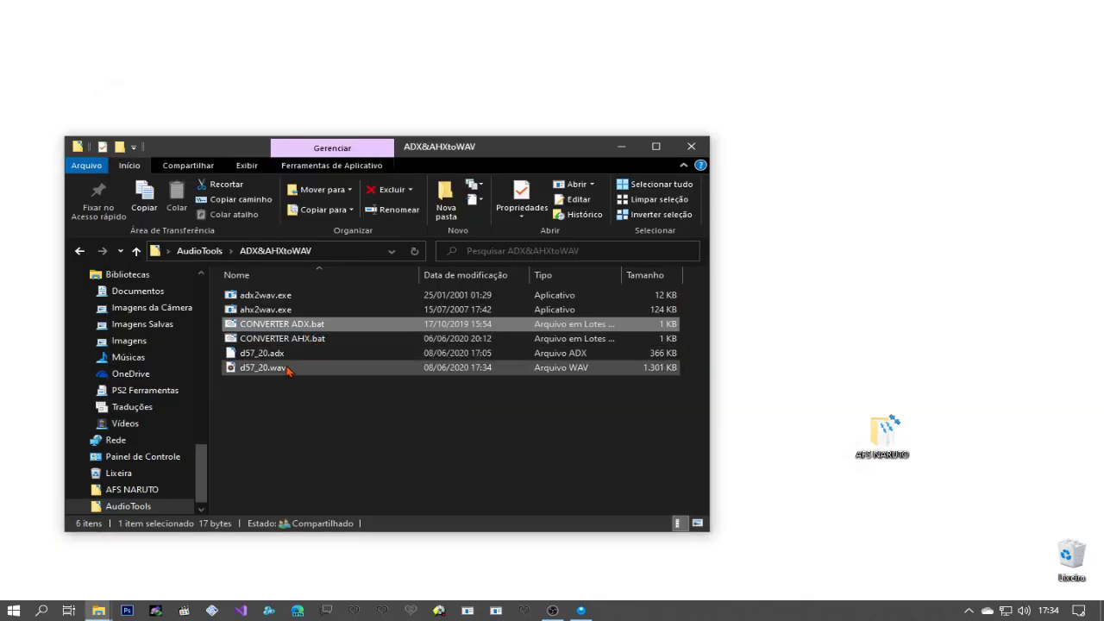
pyautogui.click(287, 369)
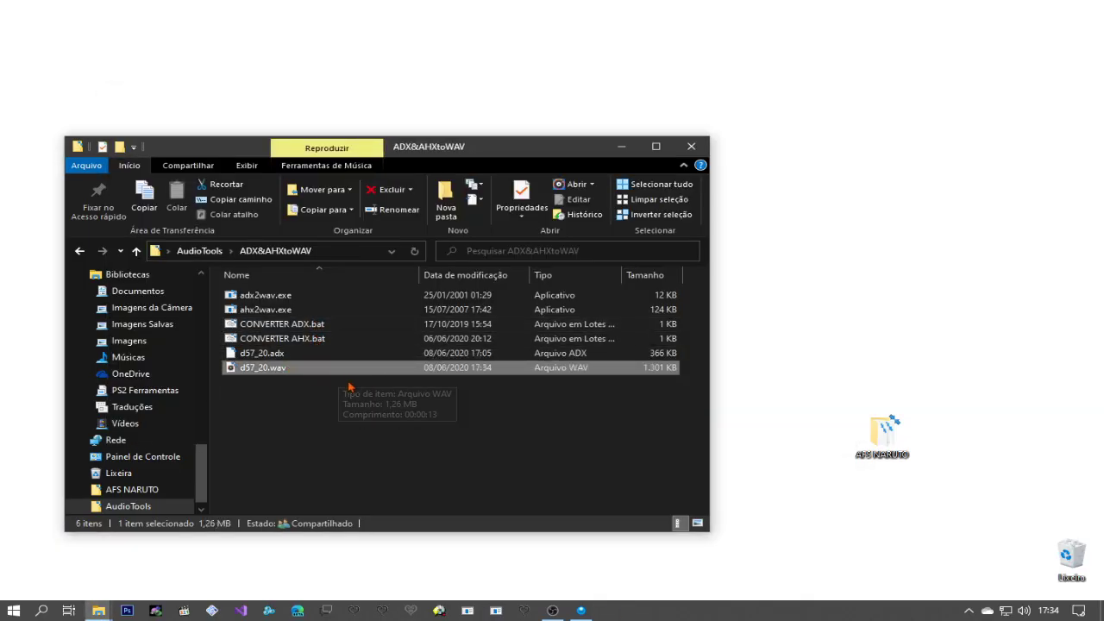
# Clear the converter folder from view, launch Audacity and bring its window into clear view on the desktop.
pyautogui.click(619, 147)
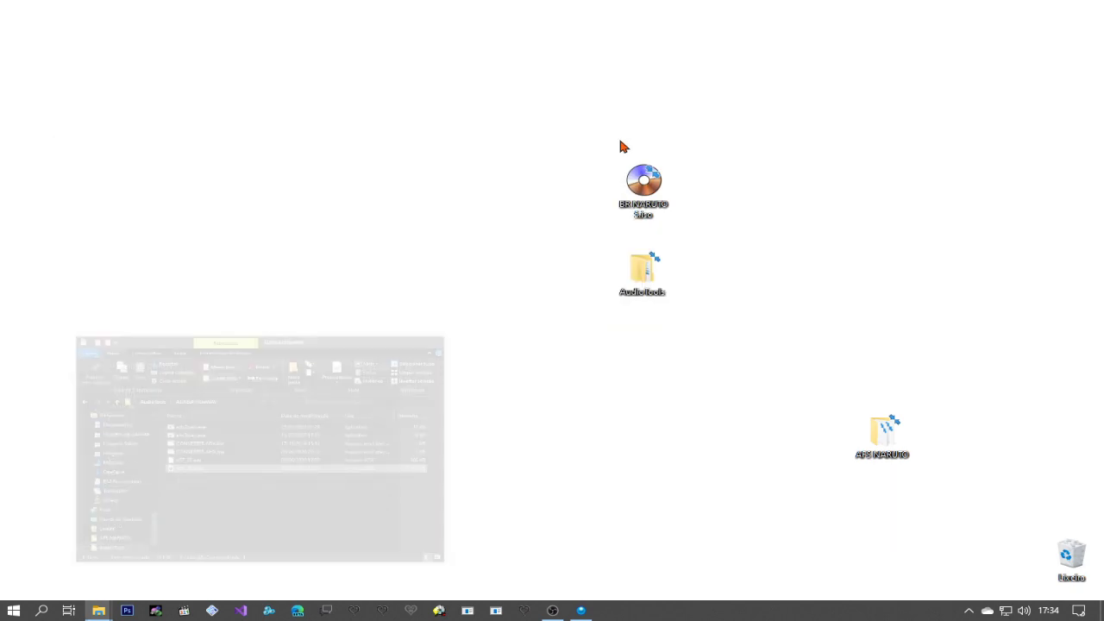
pyautogui.click(13, 611)
pyautogui.scroll(-3, 310, 566)
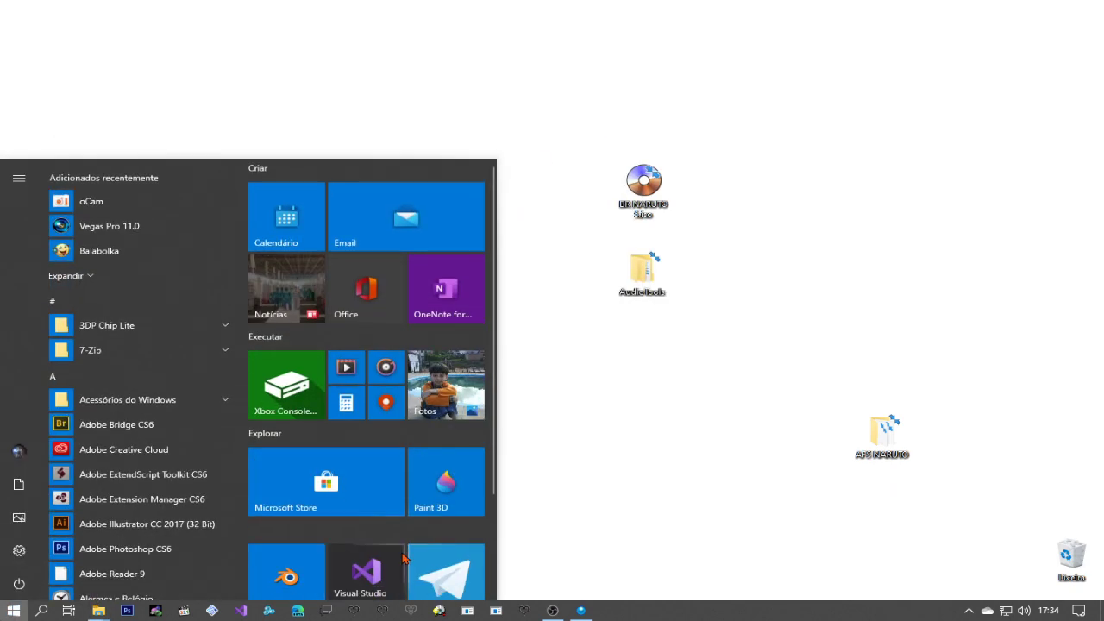
pyautogui.click(298, 543)
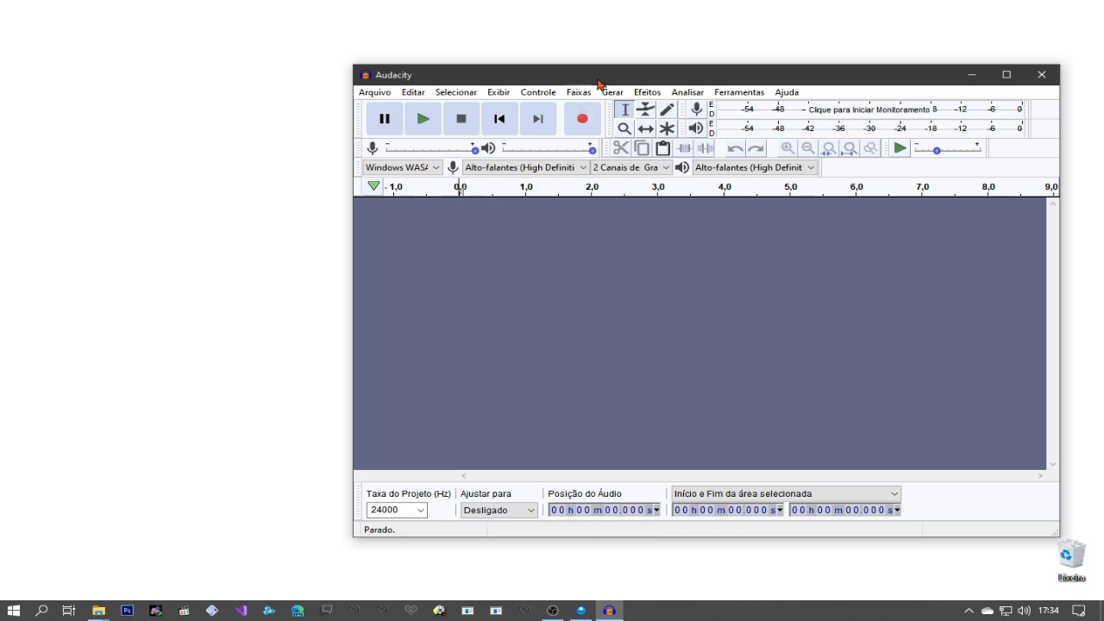
pyautogui.moveTo(598, 83); pyautogui.dragTo(520, 86)
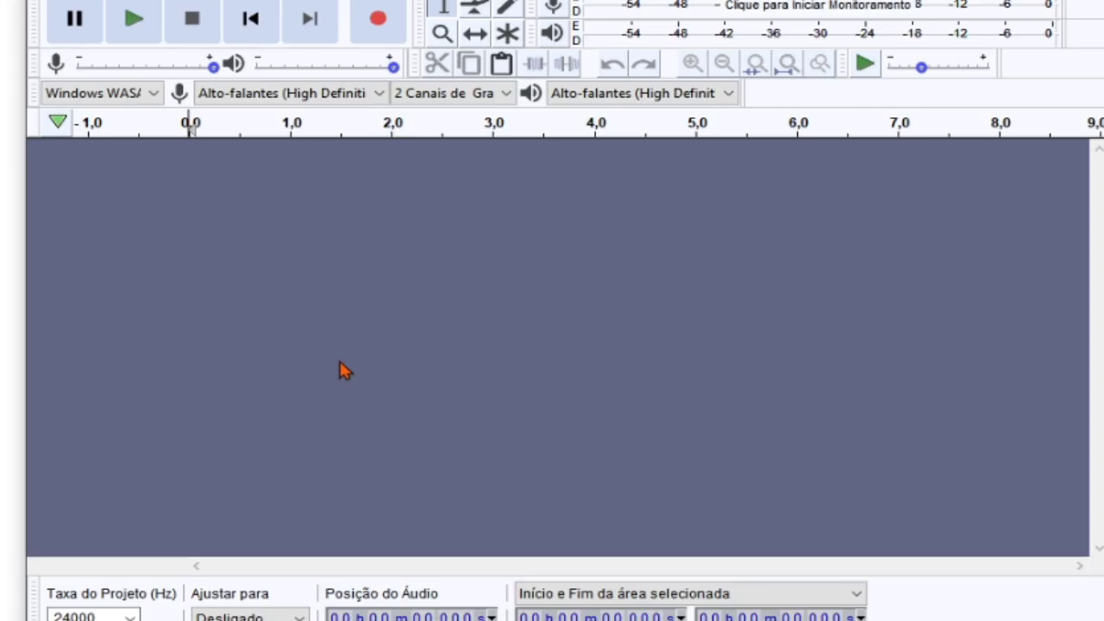
# Set Audacity's default sample rate to a custom 24000 Hz and the default sample format to 16-bit in the quality preferences.
pyautogui.hotkey('ctrl', 'p')
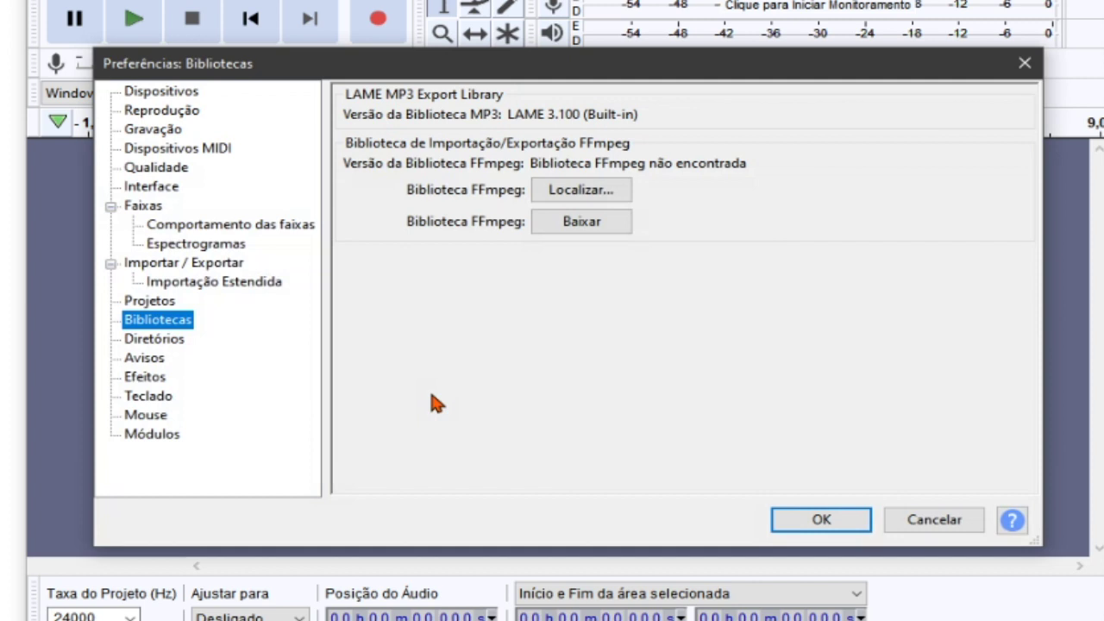
pyautogui.click(156, 167)
pyautogui.click(634, 118)
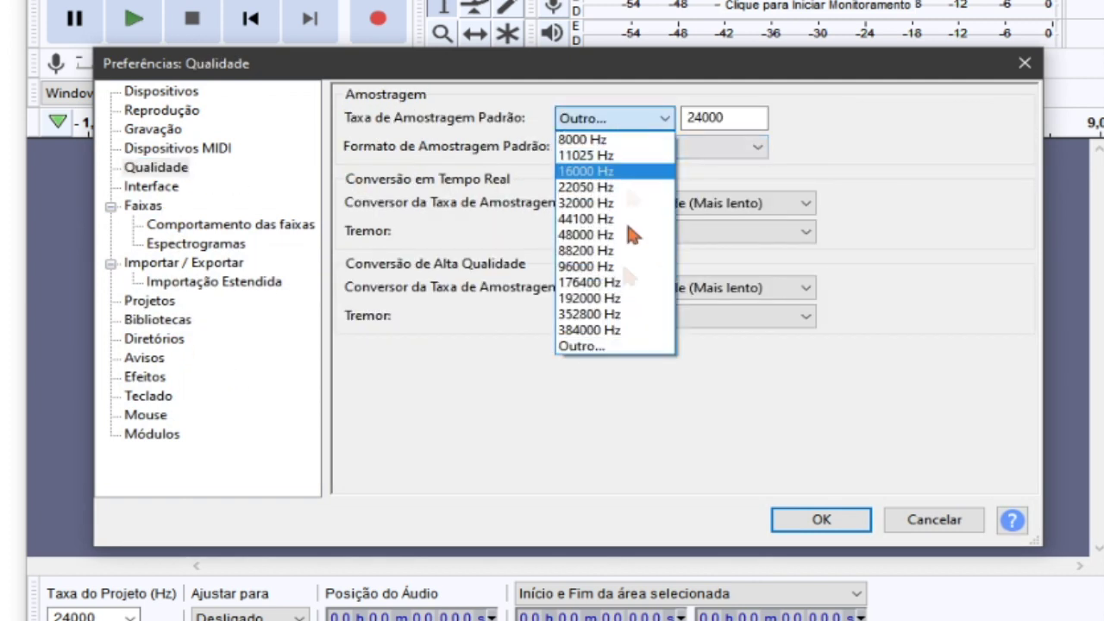
pyautogui.click(596, 347)
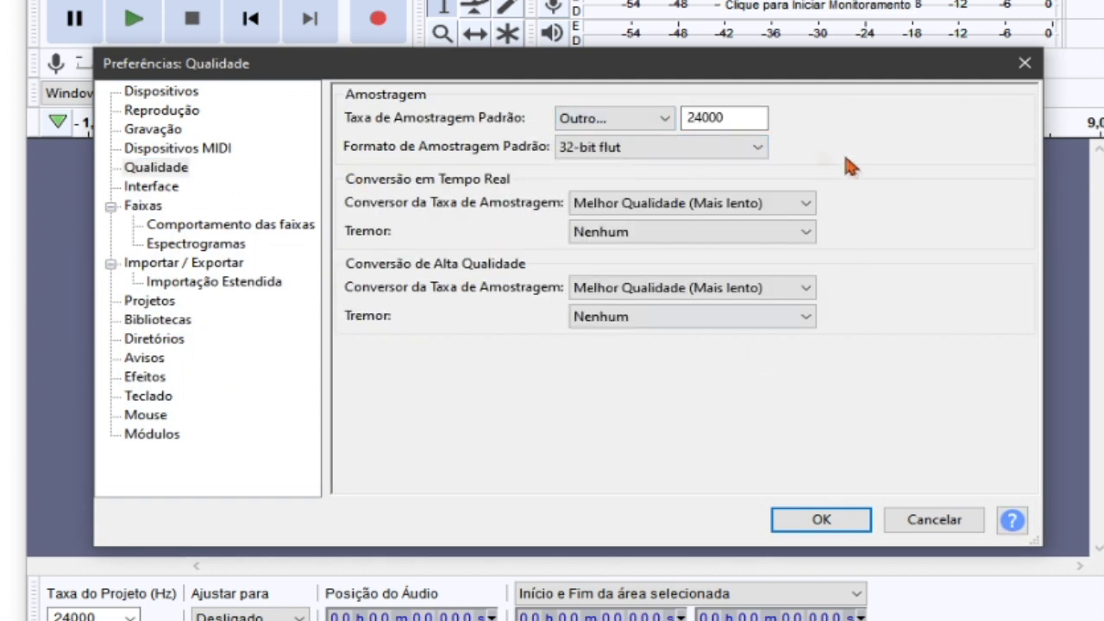
pyautogui.doubleClick(751, 123)
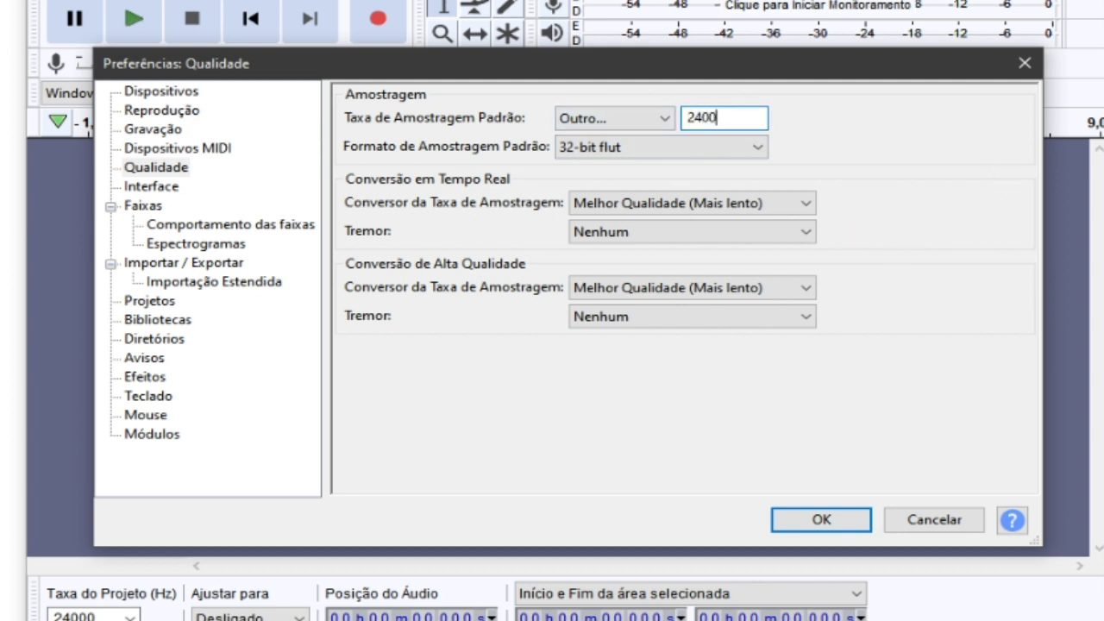
pyautogui.click(639, 148)
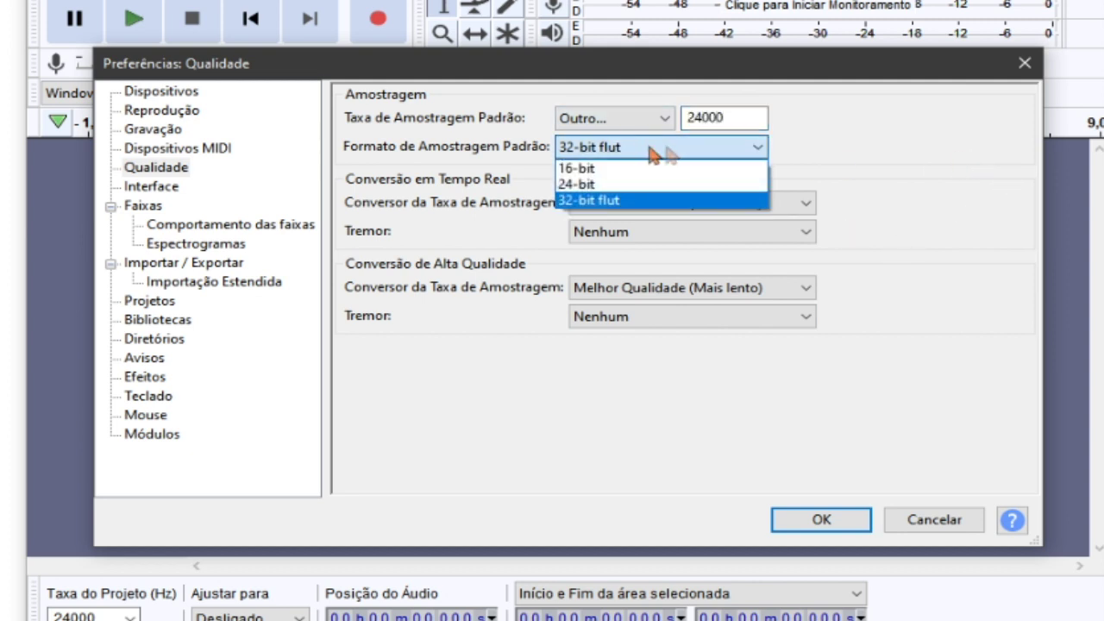
pyautogui.click(622, 171)
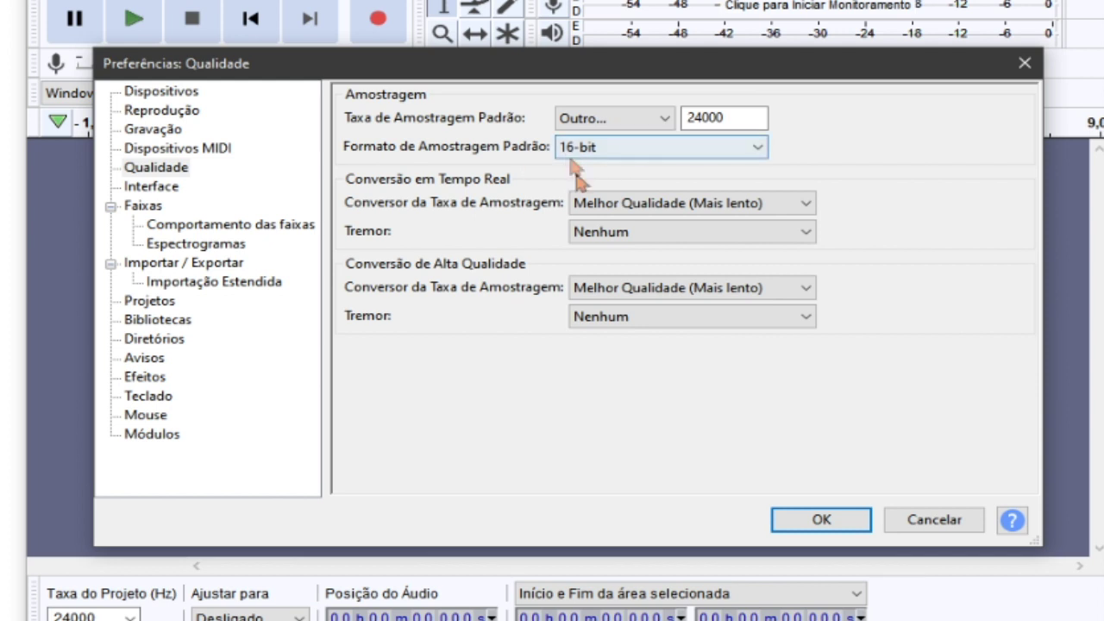
pyautogui.click(761, 288)
pyautogui.click(764, 295)
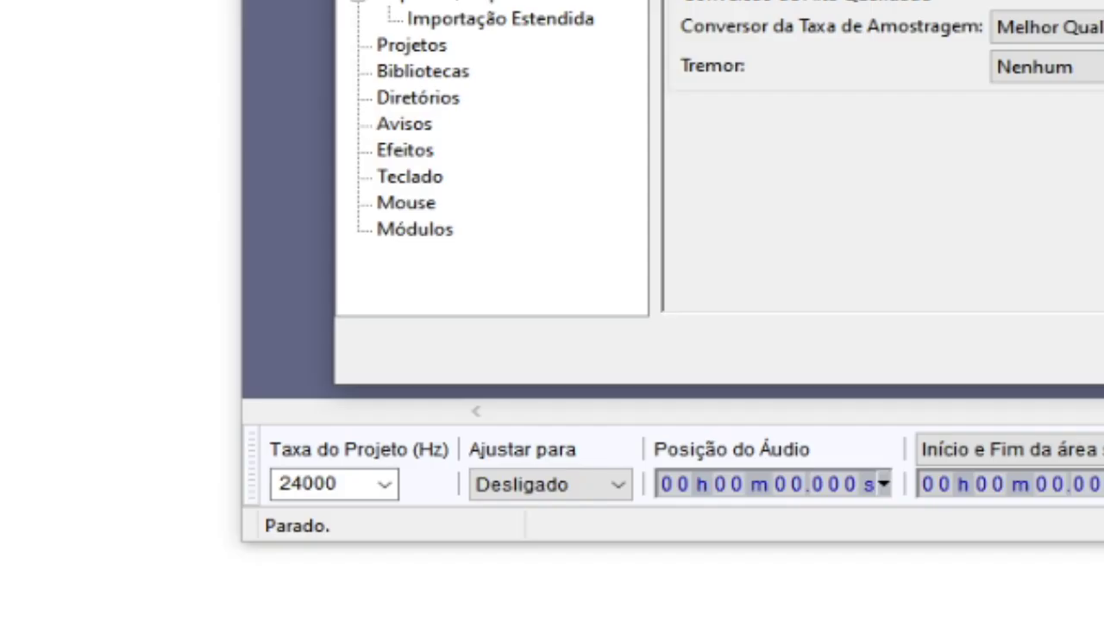
pyautogui.click(833, 521)
pyautogui.doubleClick(84, 616)
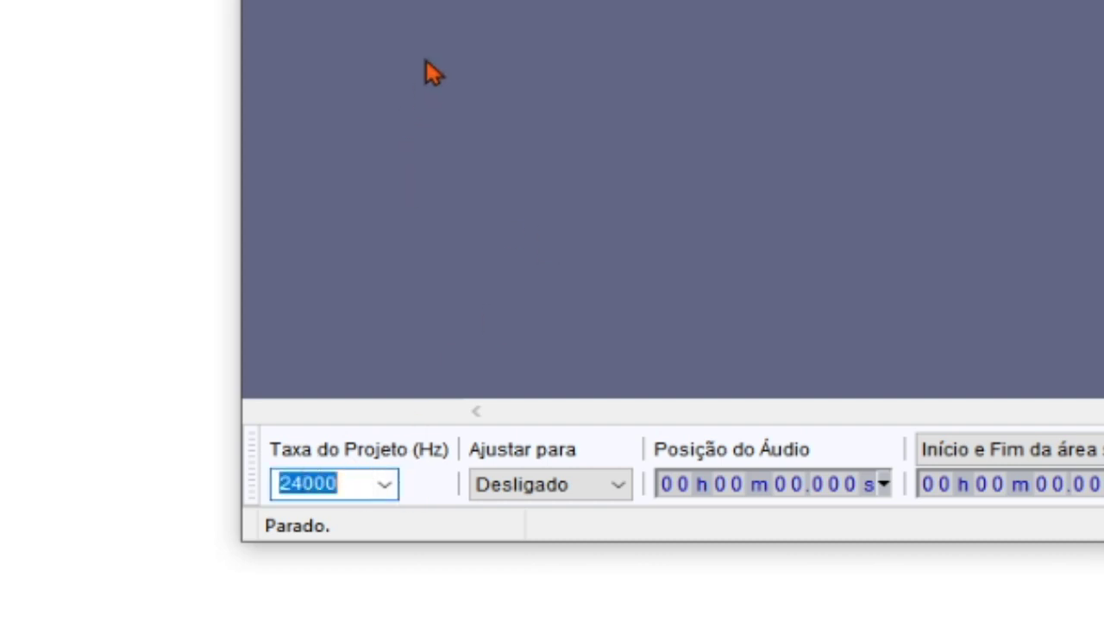
# Import d57_20.wav from the converter folder into the empty Audacity project and play it.
pyautogui.moveTo(98, 610)
pyautogui.click(222, 537)
pyautogui.moveTo(258, 368); pyautogui.dragTo(708, 341)
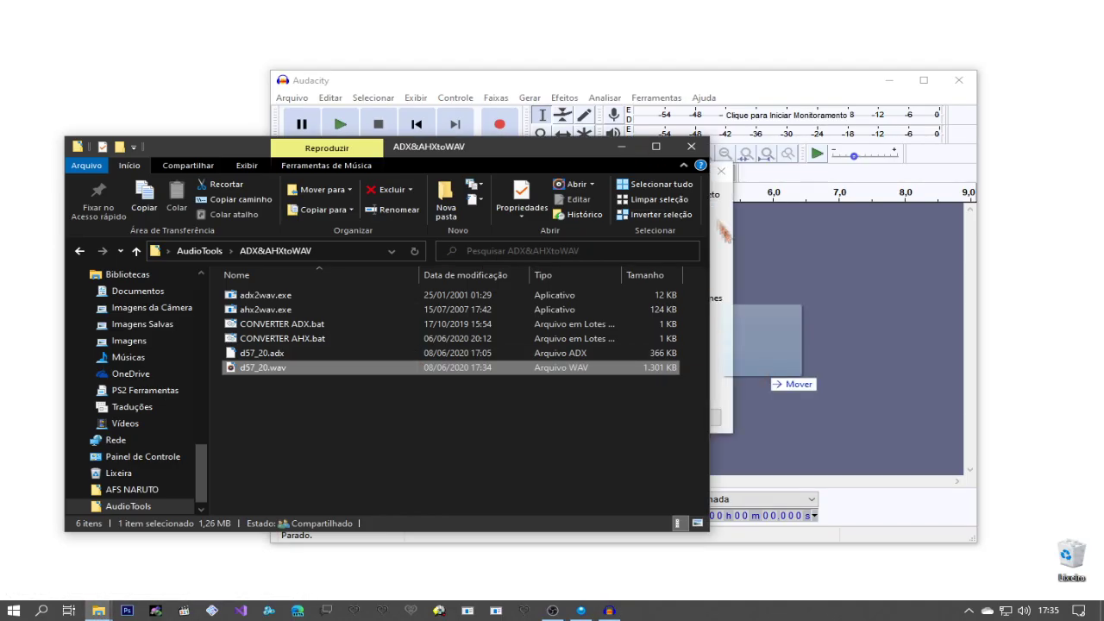
pyautogui.moveTo(768, 377); pyautogui.dragTo(760, 373)
pyautogui.press('space')
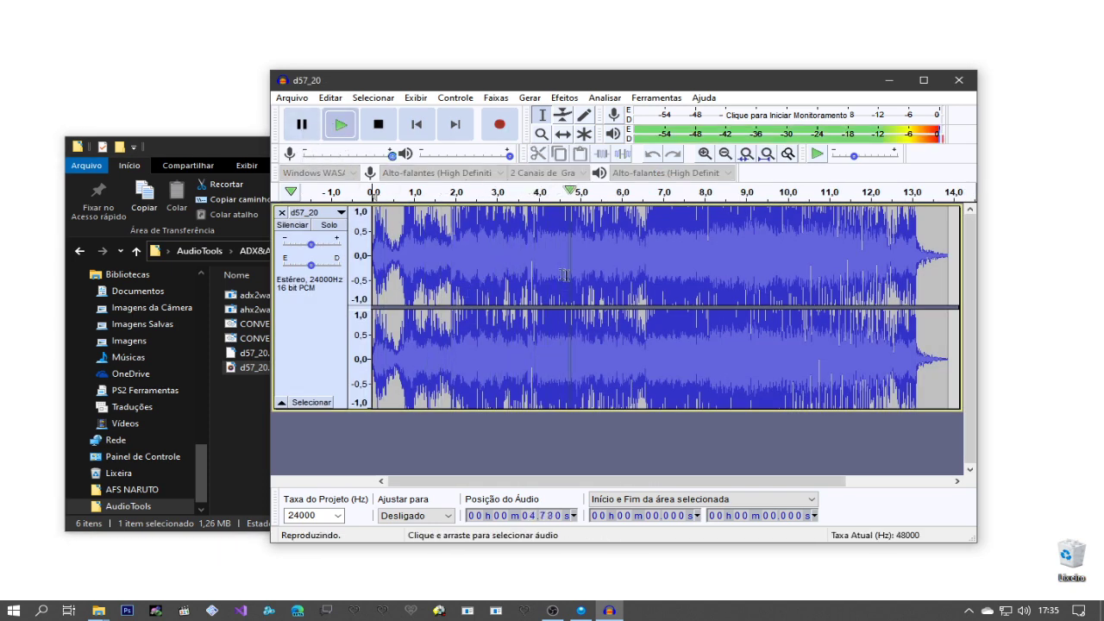
# Place the "clones das sombras" dub audio and te peguei dub.mp3 from the Documents library on the desktop.
pyautogui.click(138, 291)
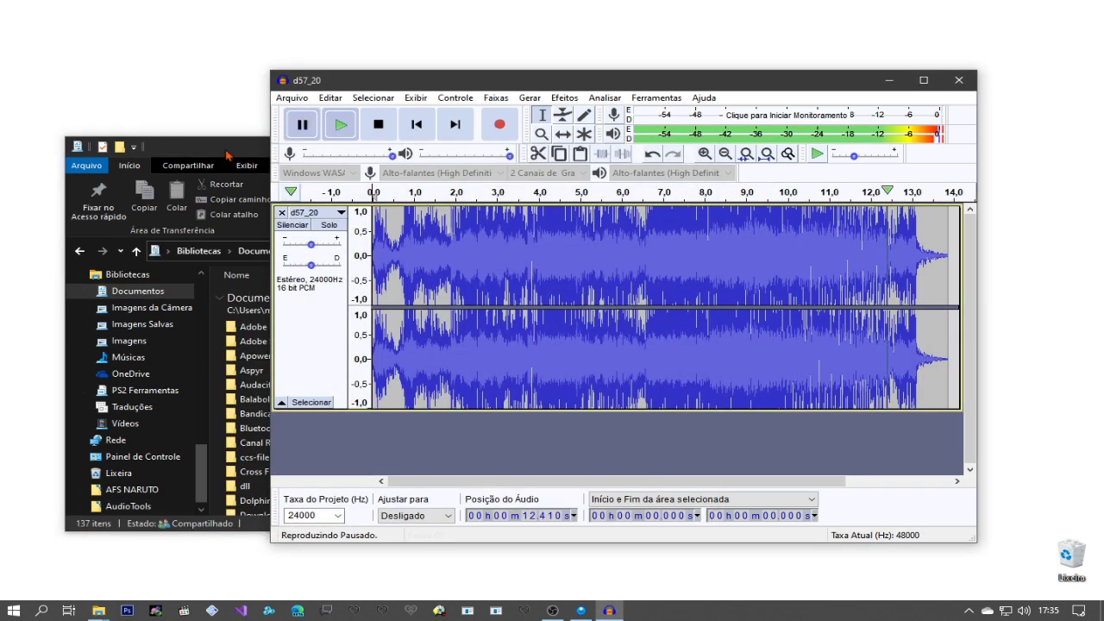
pyautogui.click(227, 154)
pyautogui.scroll(-7, 354, 404)
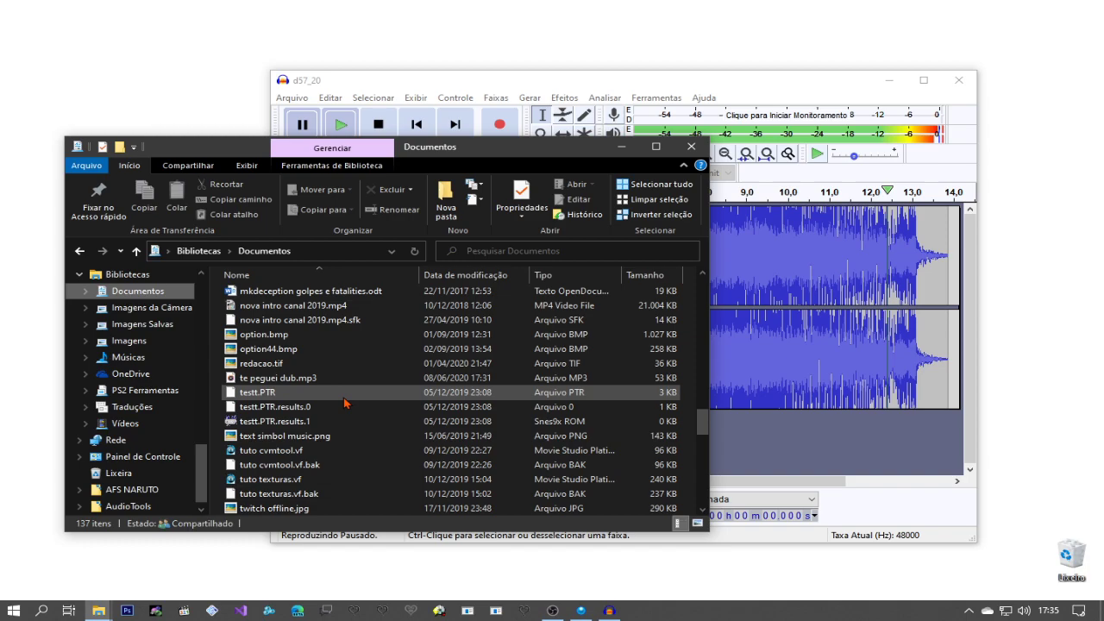
pyautogui.moveTo(284, 290); pyautogui.dragTo(184, 92)
pyautogui.moveTo(184, 92); pyautogui.dragTo(185, 94)
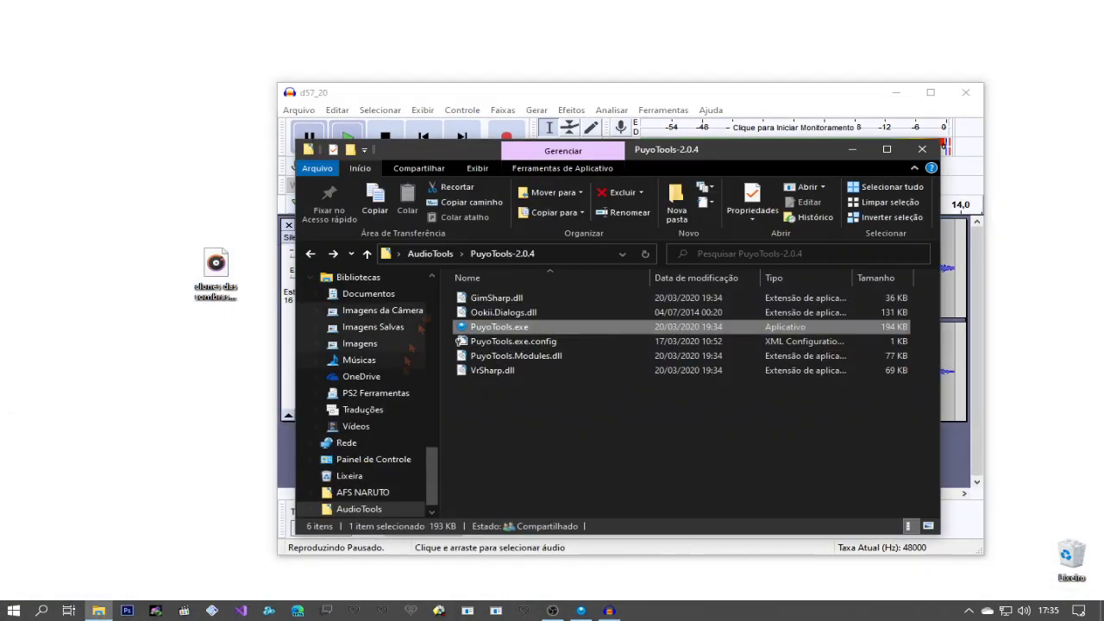
pyautogui.scroll(-15, 561, 396)
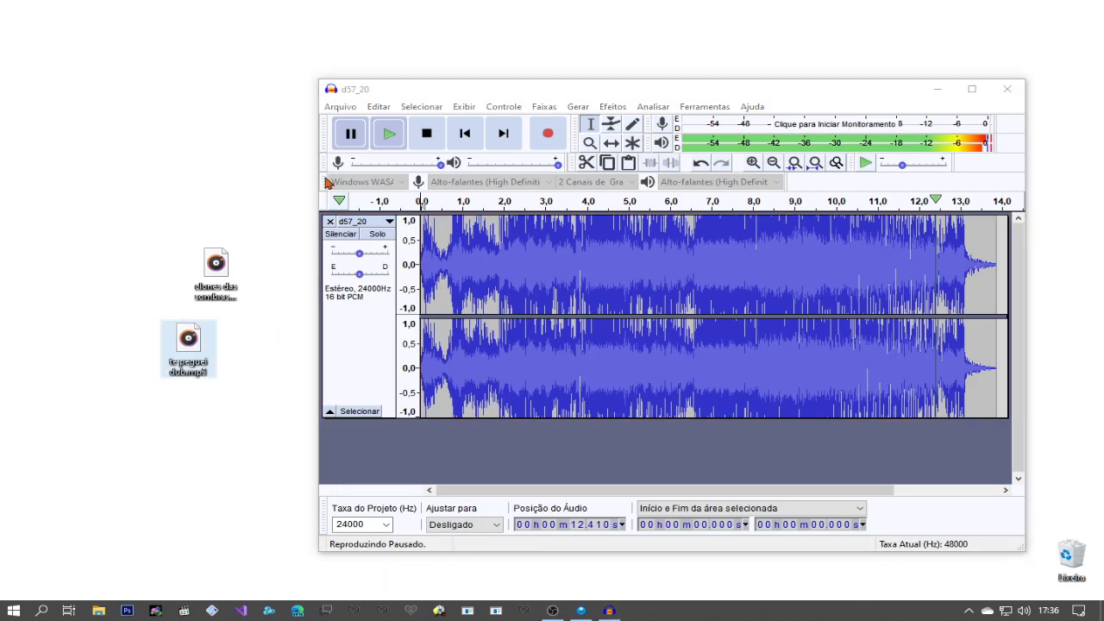
# Import the "clones das sombras" audio as a second track, preview it and copy its 0.165 to 2.456 s portion.
pyautogui.moveTo(215, 272); pyautogui.dragTo(380, 461)
pyautogui.click(361, 142)
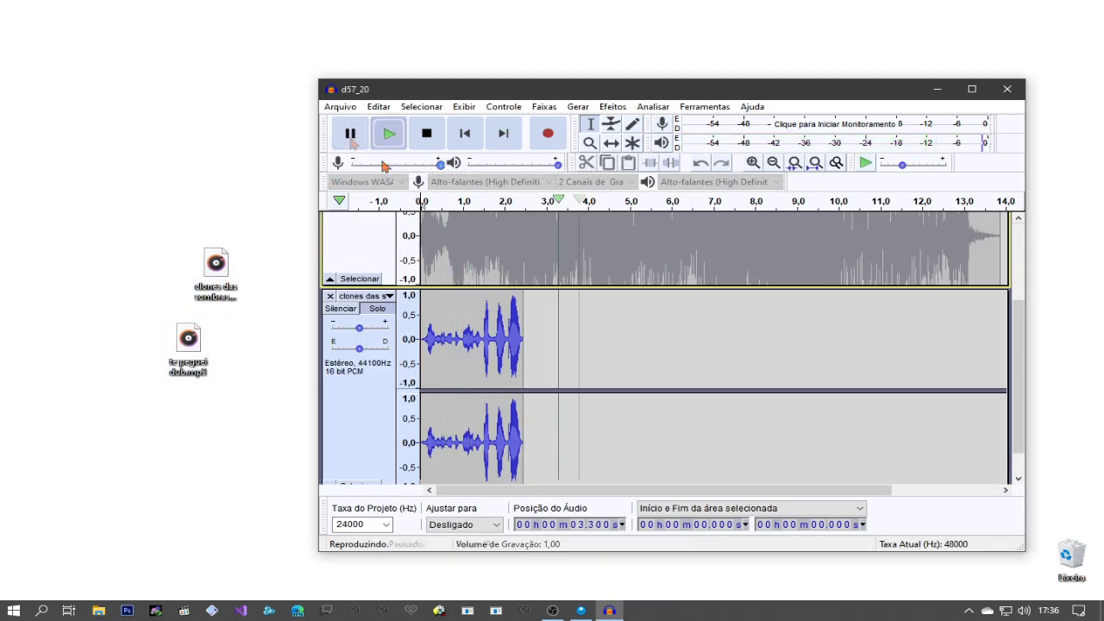
pyautogui.moveTo(429, 345); pyautogui.dragTo(526, 345)
# Mute the "clones das sombras" track and play the original d57_20 track to locate the phrase for replacement.
pyautogui.click(340, 299)
pyautogui.click(363, 285)
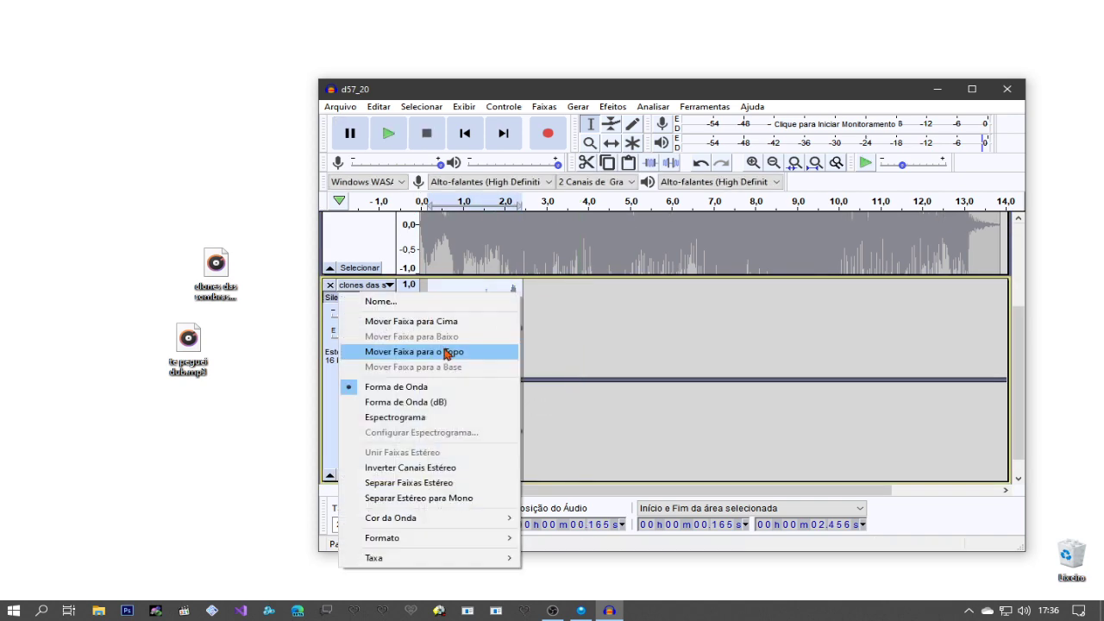
pyautogui.click(427, 246)
pyautogui.click(388, 132)
pyautogui.click(351, 134)
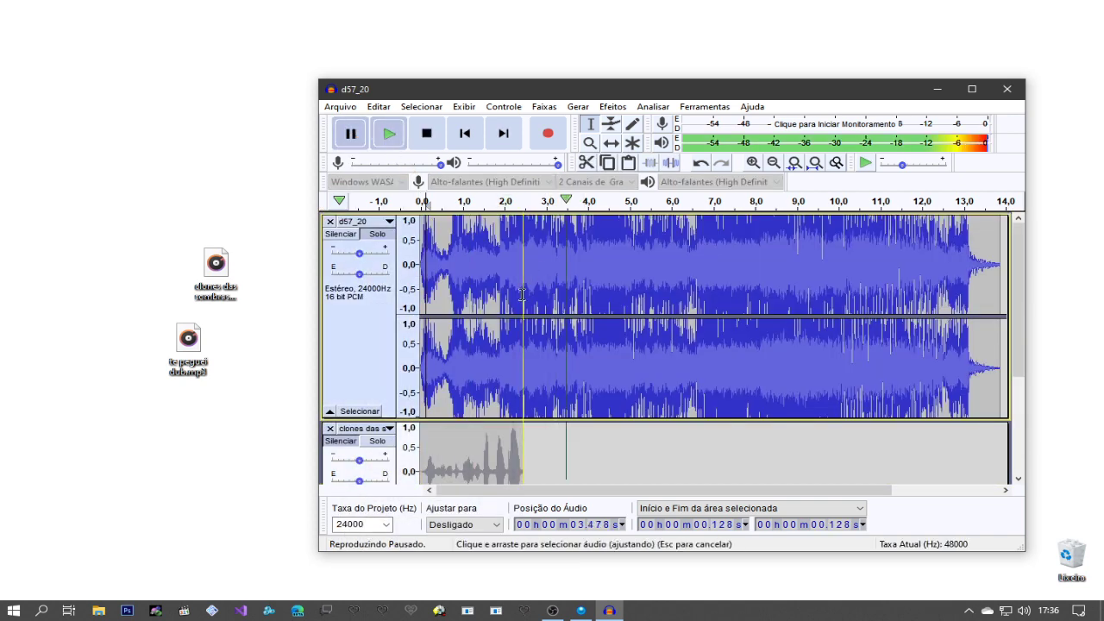
# Replace the 1.898 to 3.329 s section of the d57_20 track with the copied dub clip and play the result.
pyautogui.scroll(1, 561, 358)
pyautogui.moveTo(442, 281); pyautogui.dragTo(560, 274)
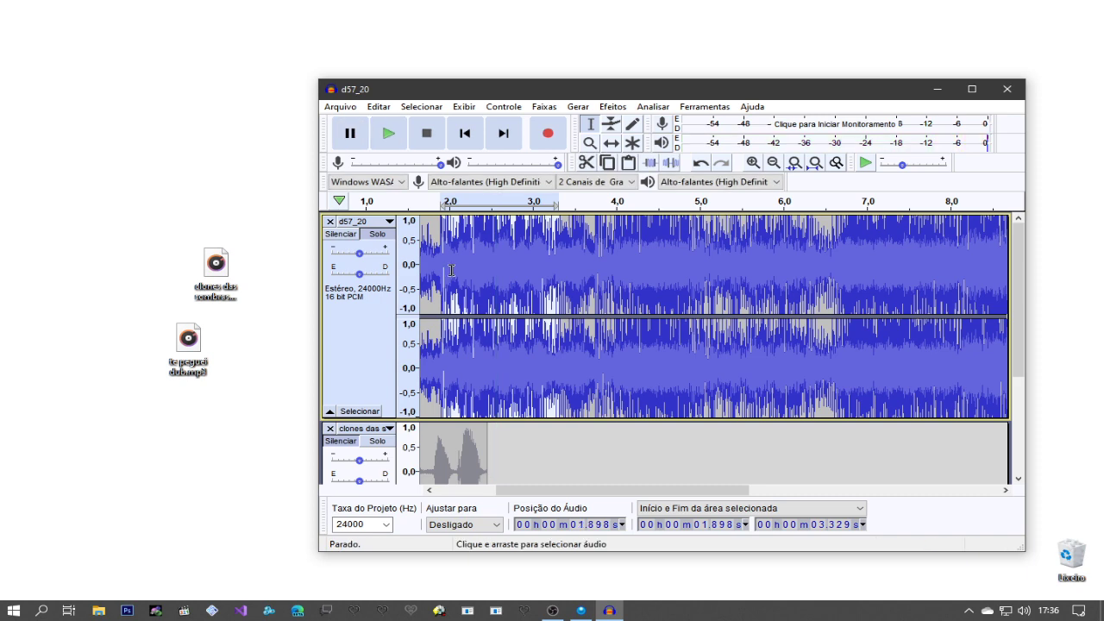
pyautogui.keyDown('shift'); pyautogui.click(630, 276); pyautogui.keyUp('shift')
pyautogui.press('space')
pyautogui.press('space')
# Compare the end of the d57_20 track without and with the dub clip by undoing and redoing the paste.
pyautogui.hotkey('ctrl', 'z')
pyautogui.scroll(-1, 518, 388)
pyautogui.scroll(1, 712, 483)
pyautogui.moveTo(713, 489); pyautogui.dragTo(1001, 489)
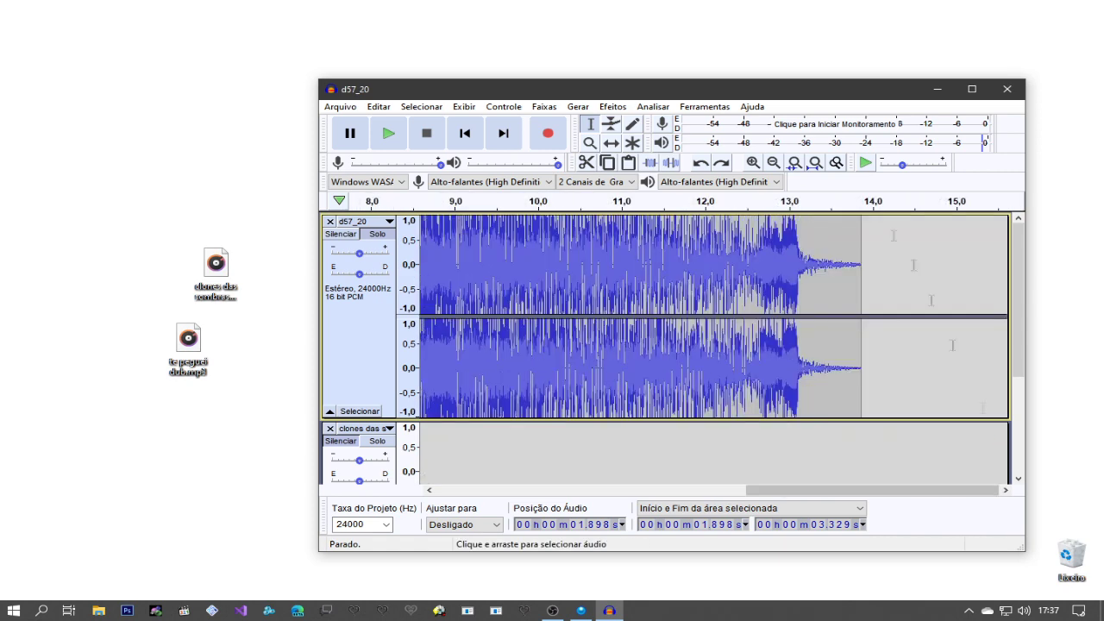
pyautogui.hotkey('ctrl', 'y')
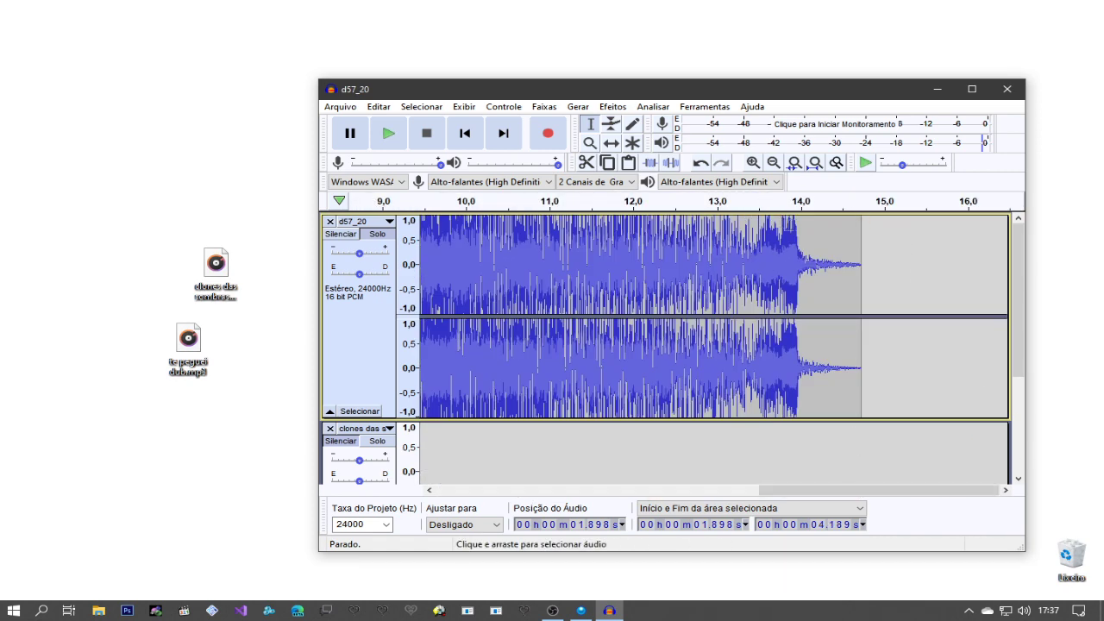
pyautogui.click(760, 201)
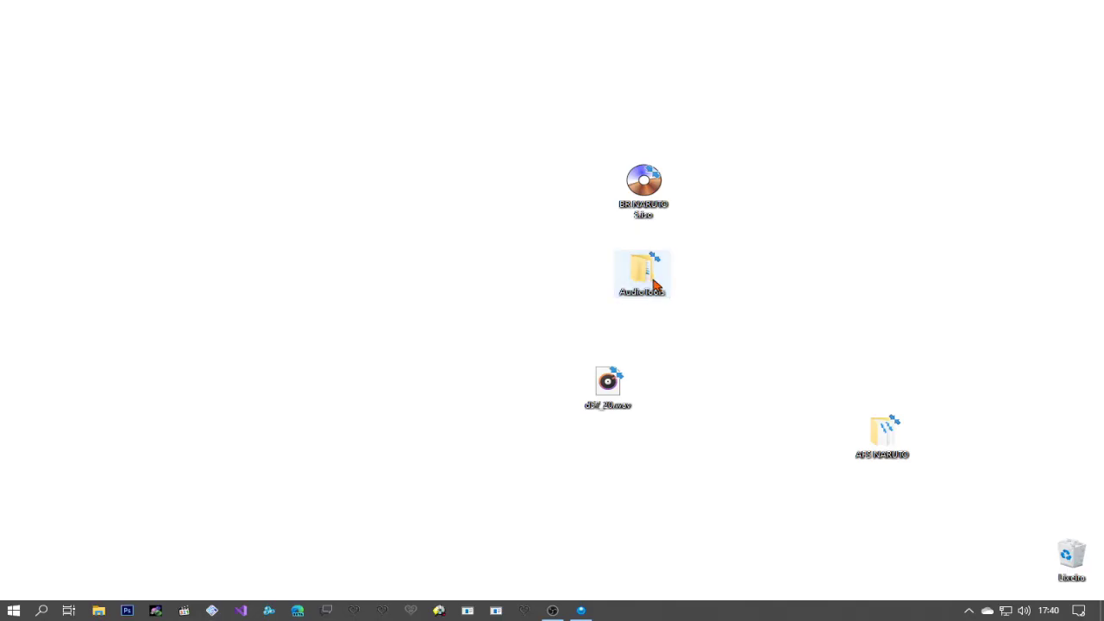
# Launch AdxEncoder.exe from the ADX Converter & Player folder in AudioTools and close the folder window.
pyautogui.press('Return')
pyautogui.doubleClick(444, 299)
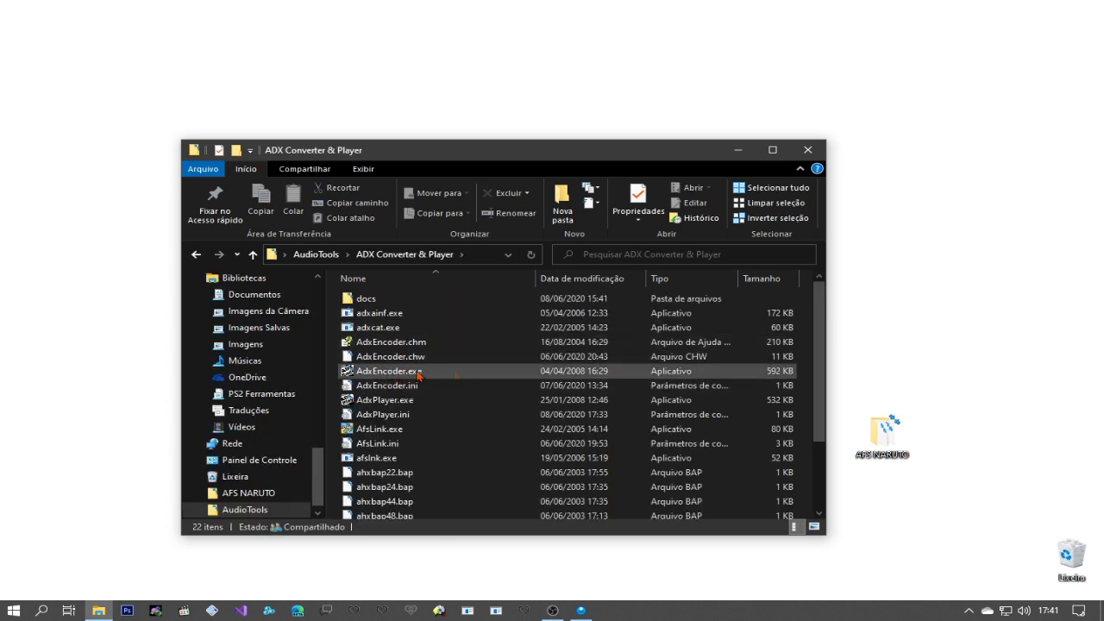
pyautogui.doubleClick(417, 374)
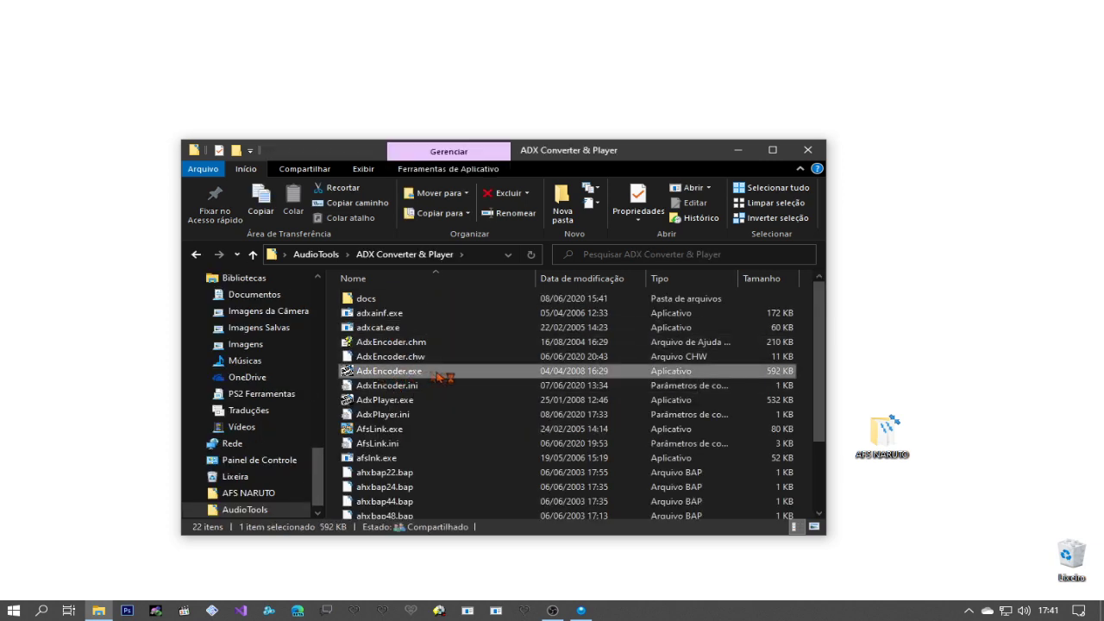
pyautogui.click(813, 153)
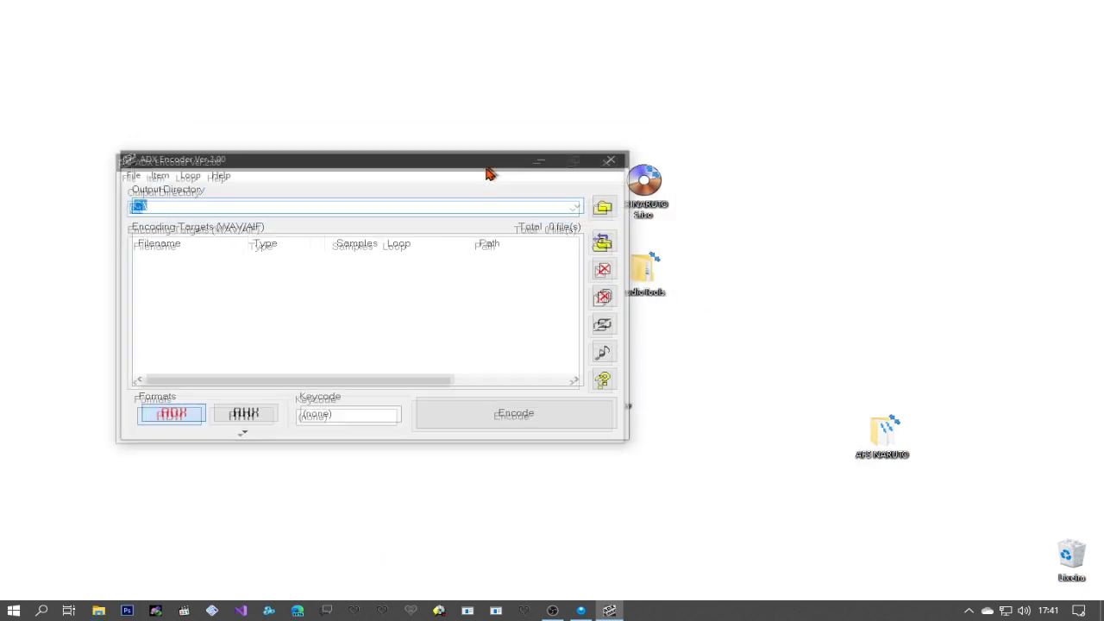
# Add d57_20.wav from the desktop to the ADX Encoder's encoding targets.
pyautogui.click(638, 371)
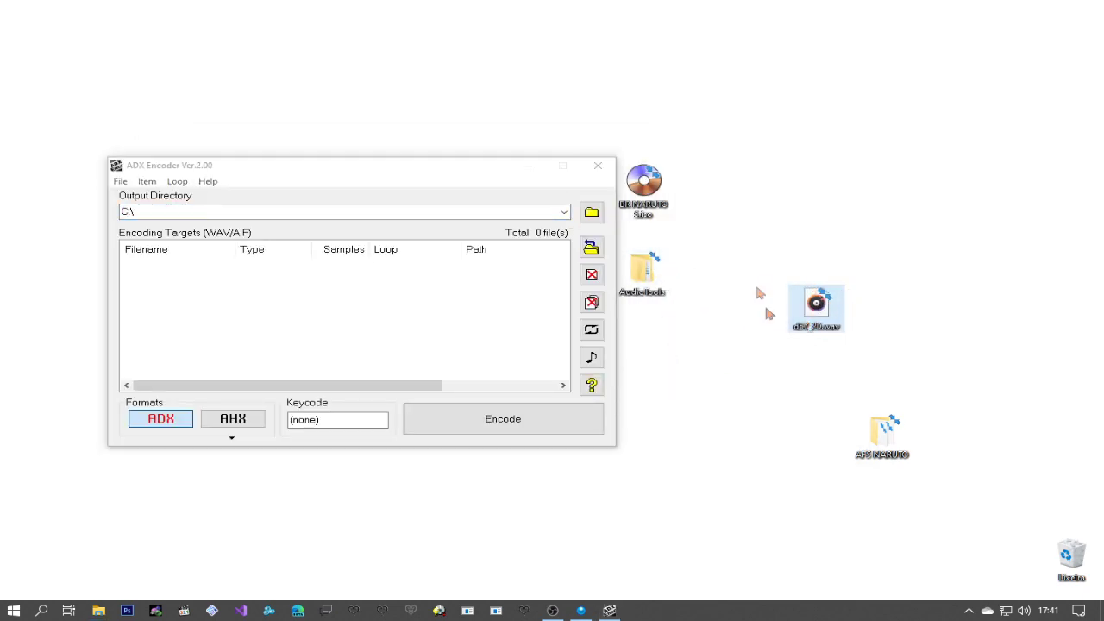
pyautogui.moveTo(497, 330); pyautogui.dragTo(498, 327)
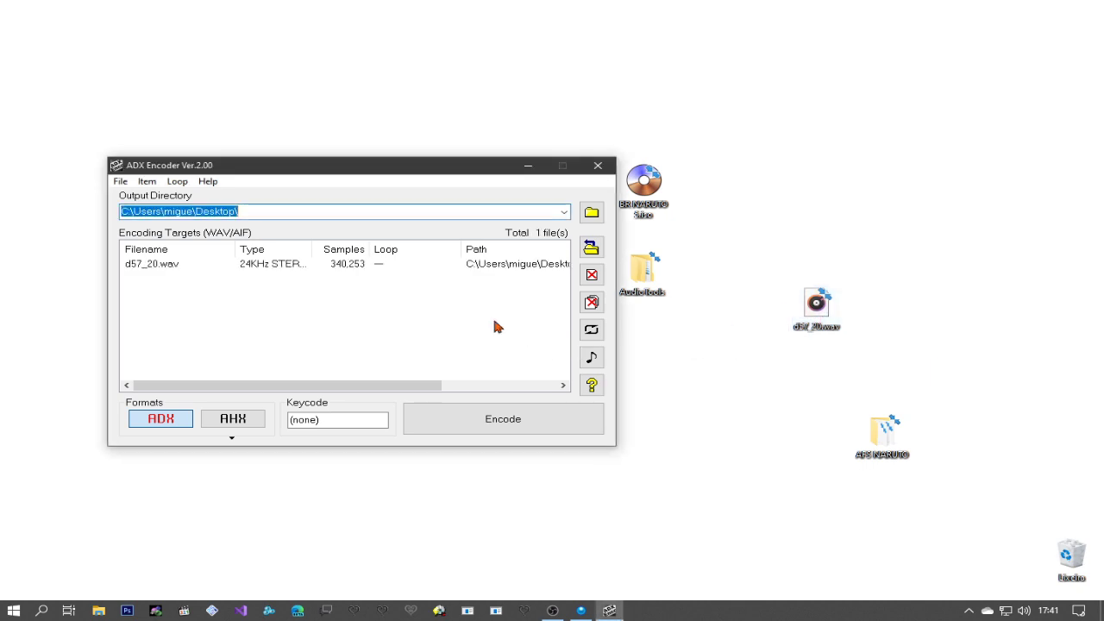
# Encode d57_20.wav to ADX format with the desktop as the output directory and close the encoder.
pyautogui.click(317, 267)
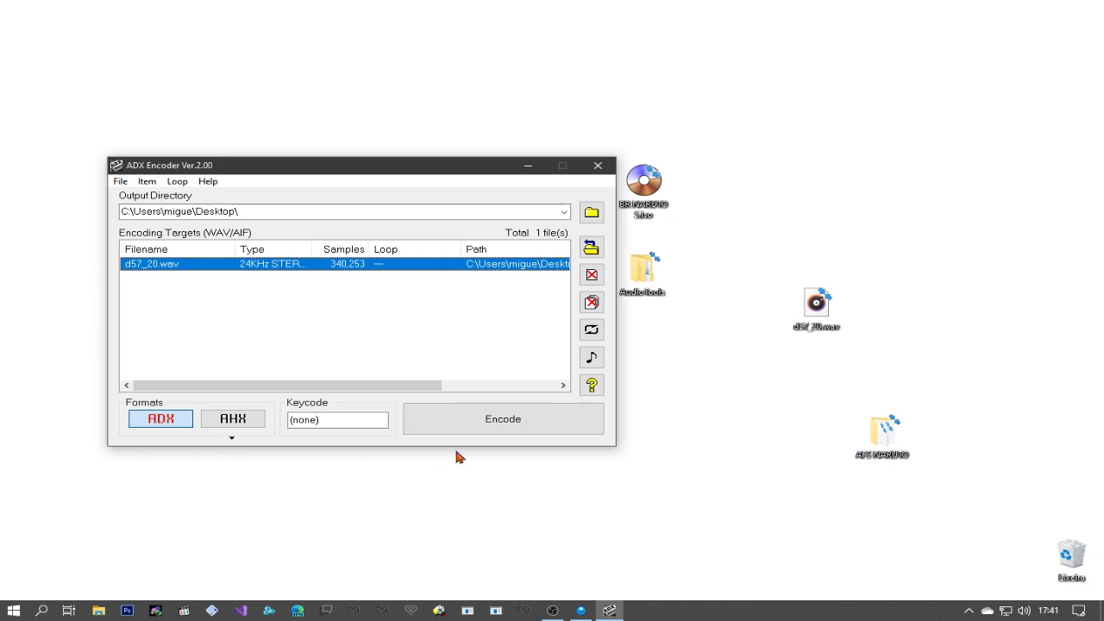
pyautogui.click(515, 419)
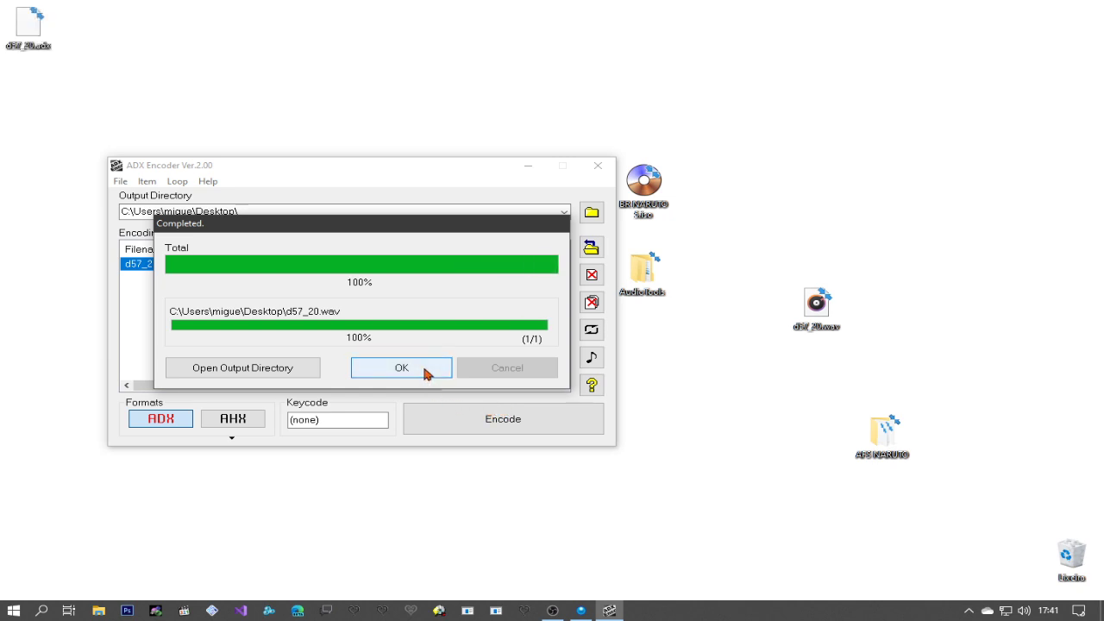
pyautogui.click(403, 368)
pyautogui.click(598, 164)
# Place the new d57_20.adx near the AFS NARUTO folder on the desktop and move d57_20.wav to the recycle bin.
pyautogui.moveTo(30, 26); pyautogui.dragTo(752, 380)
pyautogui.moveTo(816, 307); pyautogui.dragTo(1075, 552)
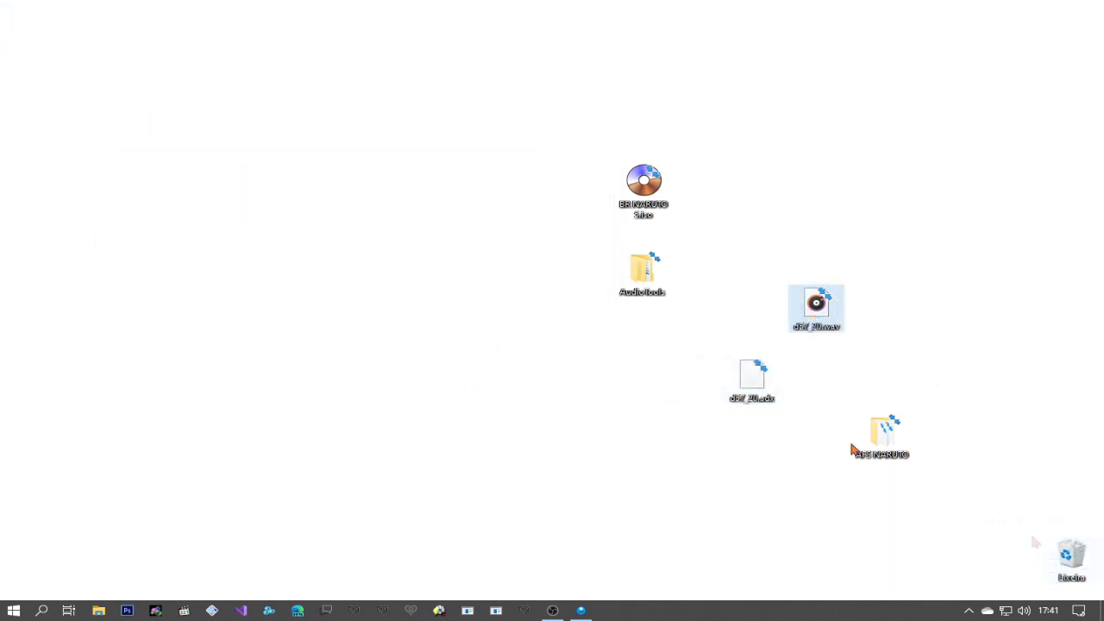
pyautogui.moveTo(718, 344); pyautogui.dragTo(792, 449)
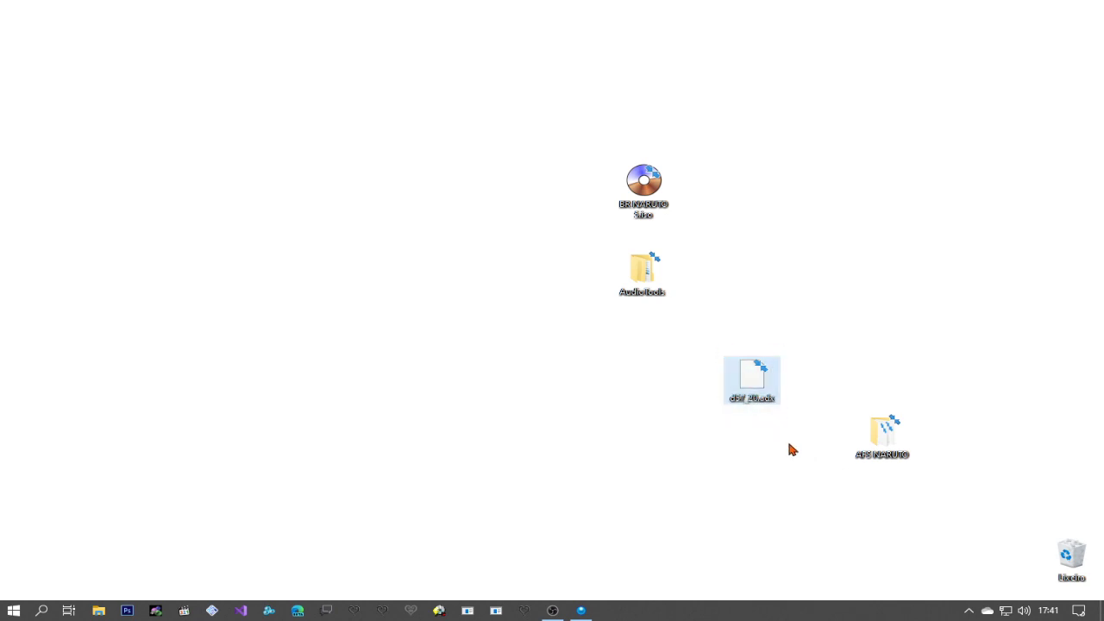
# Move d57_20.adx from the desktop into the stream folder of AFS NARUTO's Extracted Files, replacing the original, and close the window.
pyautogui.doubleClick(893, 444)
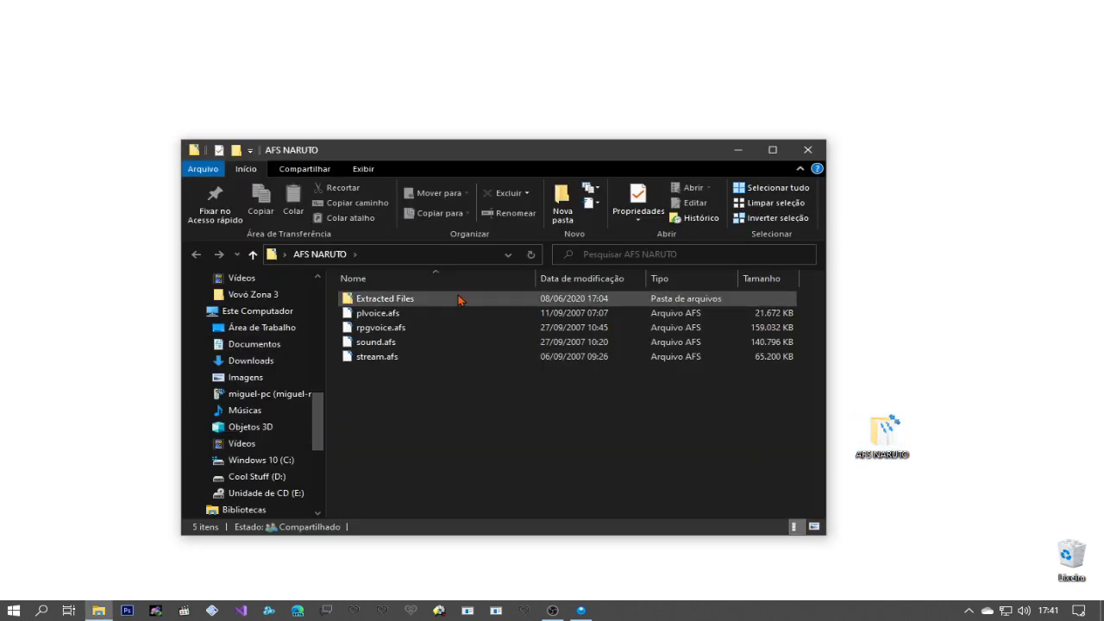
pyautogui.doubleClick(422, 299)
pyautogui.click(438, 301)
pyautogui.press('Return')
pyautogui.moveTo(702, 147); pyautogui.dragTo(511, 145)
pyautogui.moveTo(740, 385); pyautogui.dragTo(616, 387)
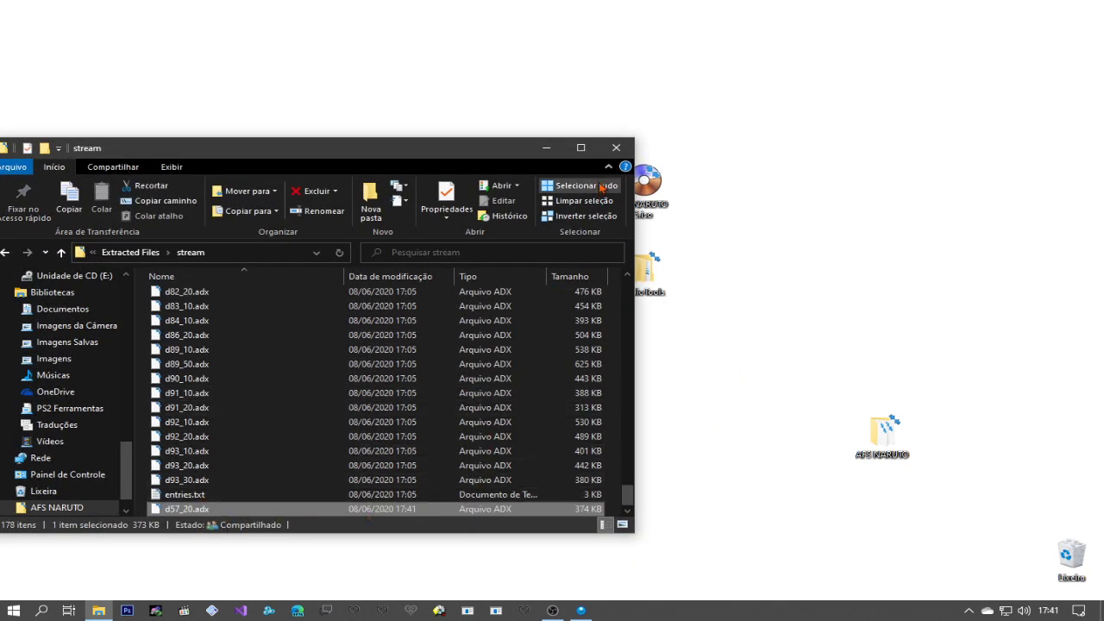
pyautogui.click(617, 146)
# Switch to Puyo Tools and start creating a new archive in AFS format.
pyautogui.click(583, 611)
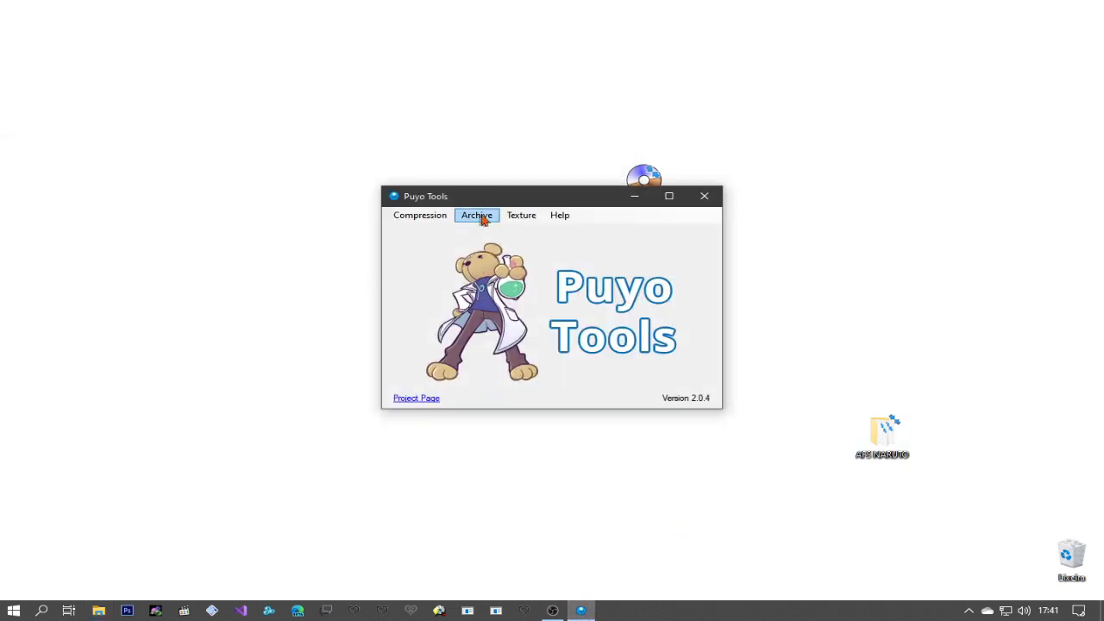
pyautogui.click(487, 221)
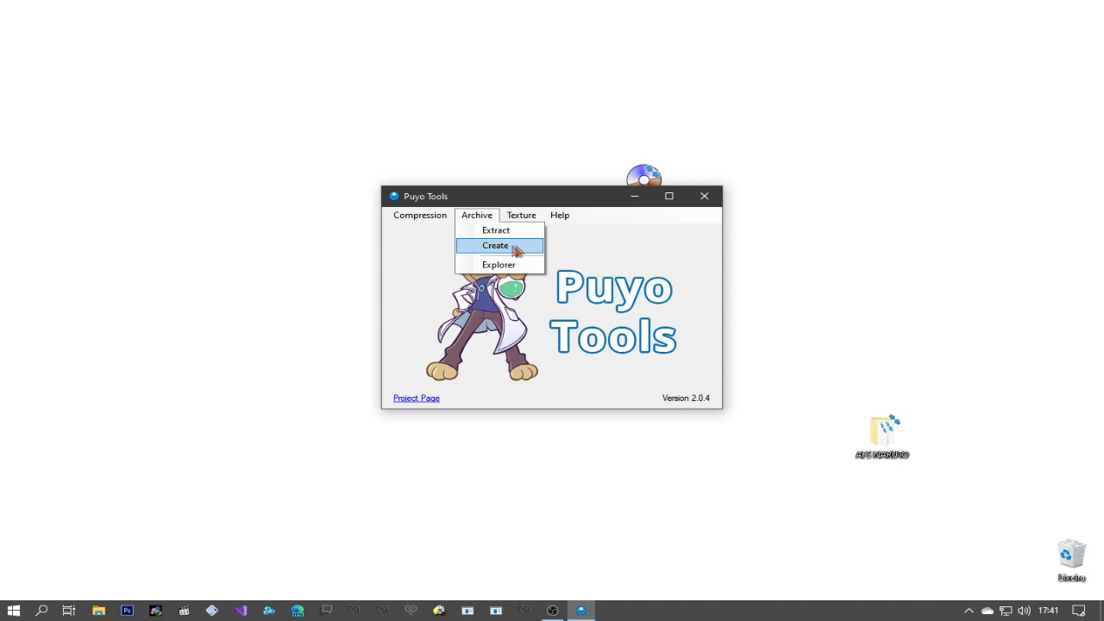
pyautogui.click(495, 246)
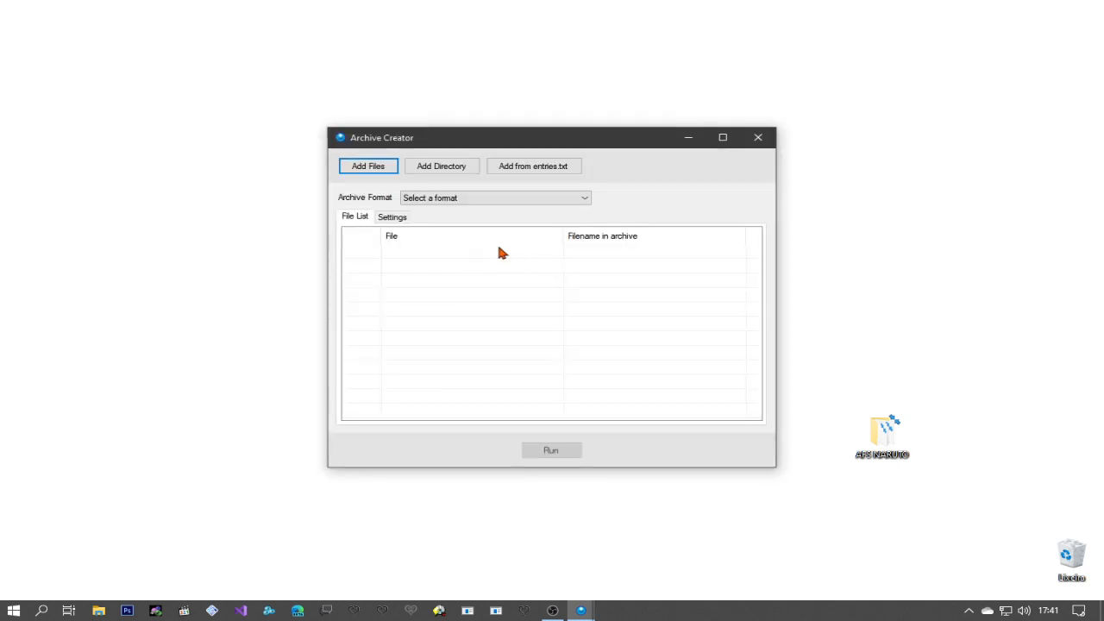
pyautogui.click(465, 199)
pyautogui.click(437, 229)
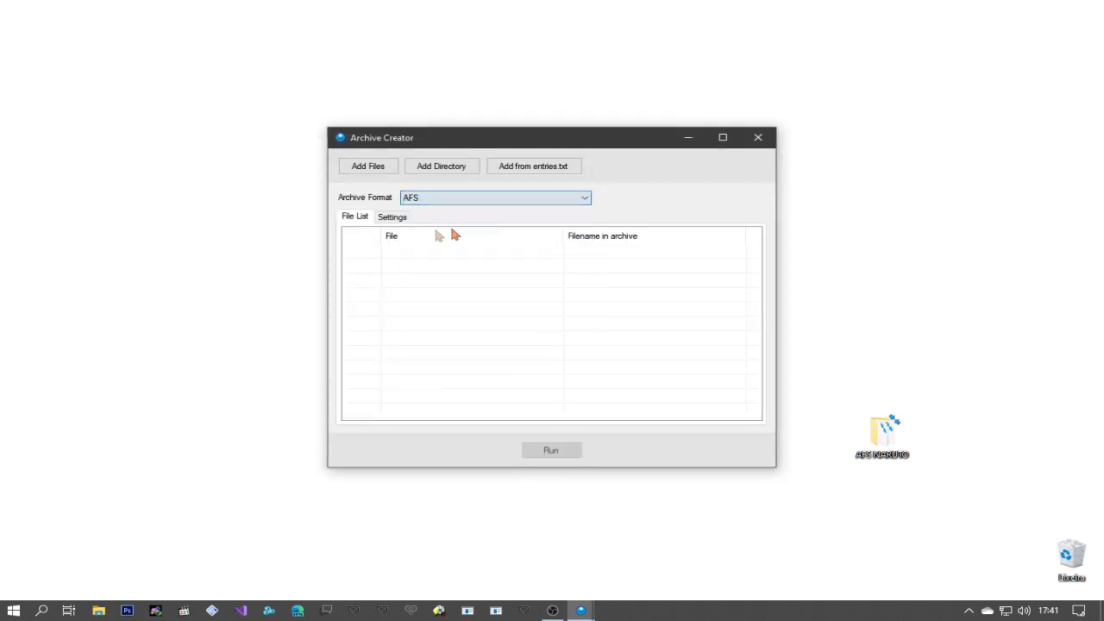
# Add the archive's files from entries.txt in the Extracted Files stream folder.
pyautogui.click(546, 172)
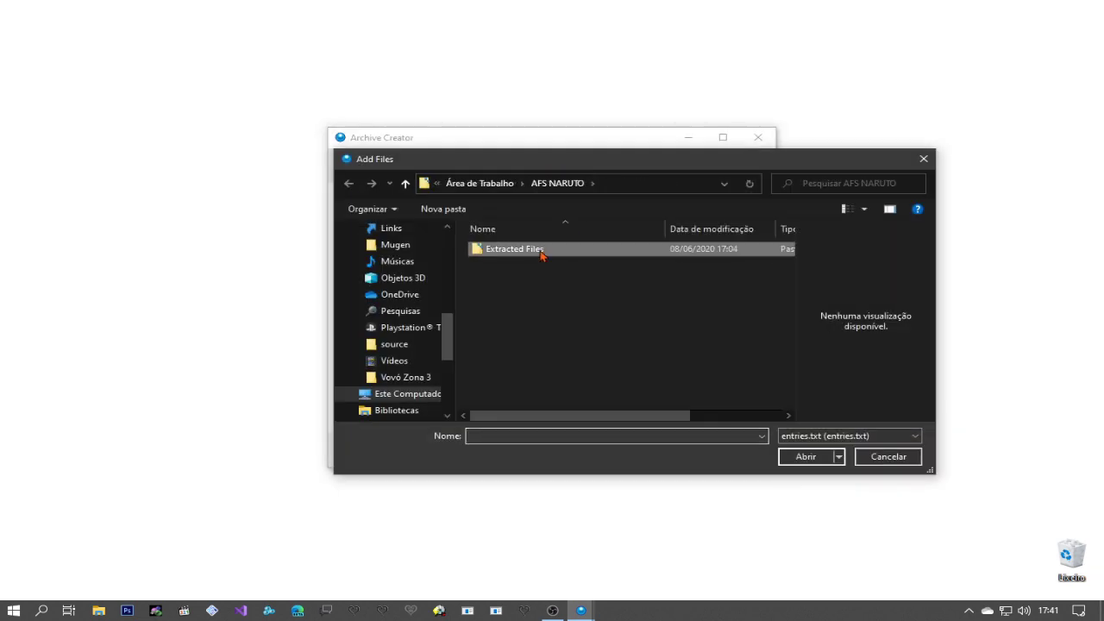
pyautogui.doubleClick(542, 252)
pyautogui.doubleClick(542, 251)
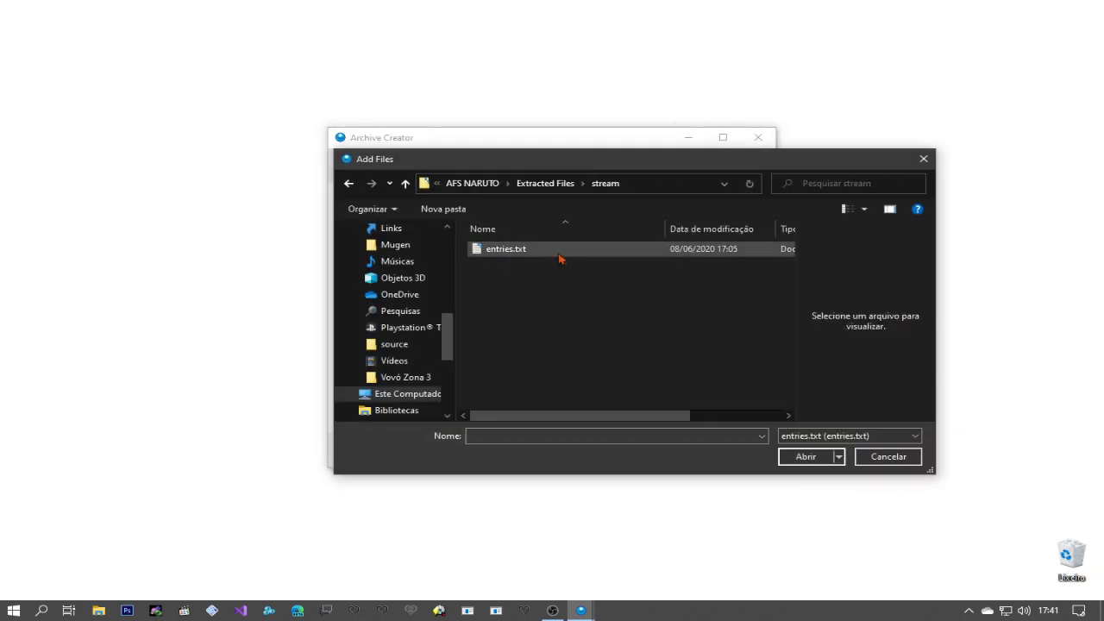
pyautogui.doubleClick(566, 252)
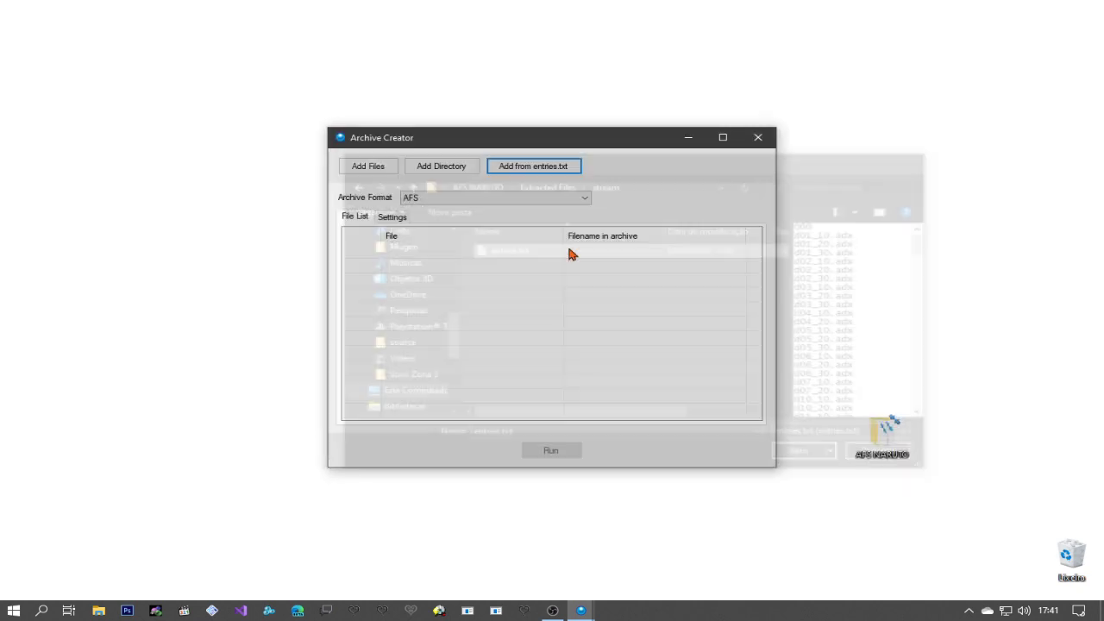
# Look through the archive's file list for d57_20.adx and review the AFS archive settings.
pyautogui.scroll(-20, 757, 273)
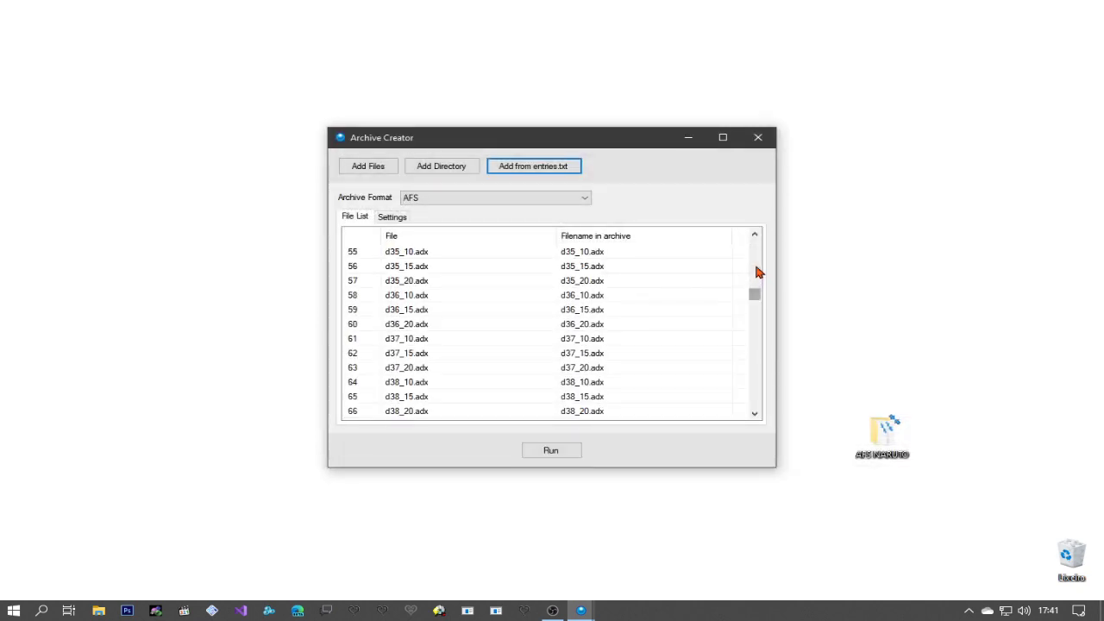
pyautogui.scroll(-13, 662, 302)
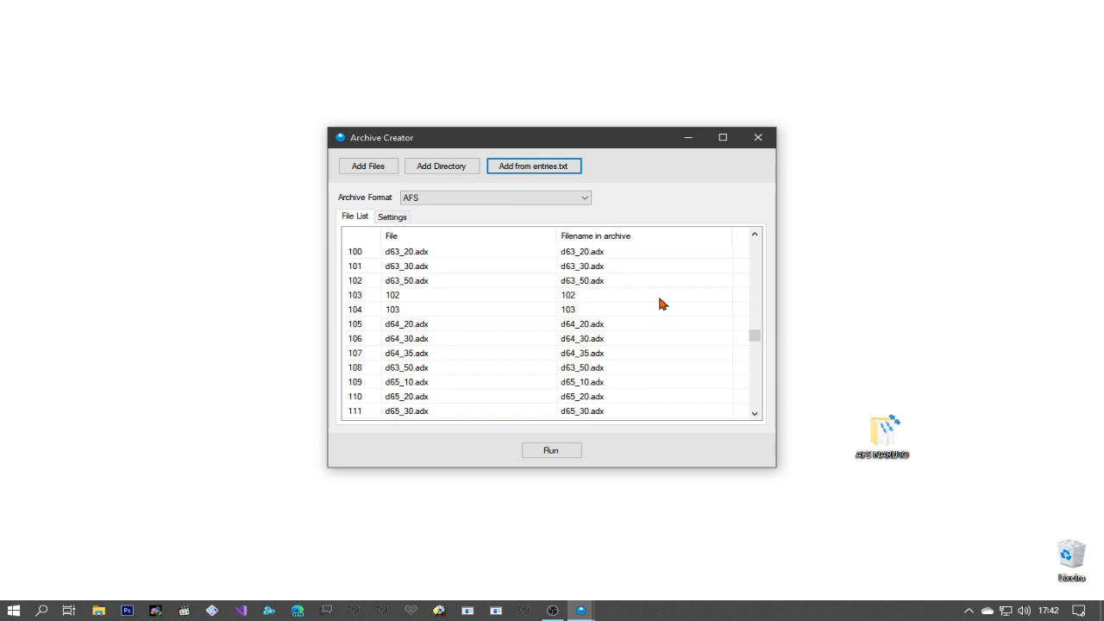
pyautogui.scroll(17, 578, 325)
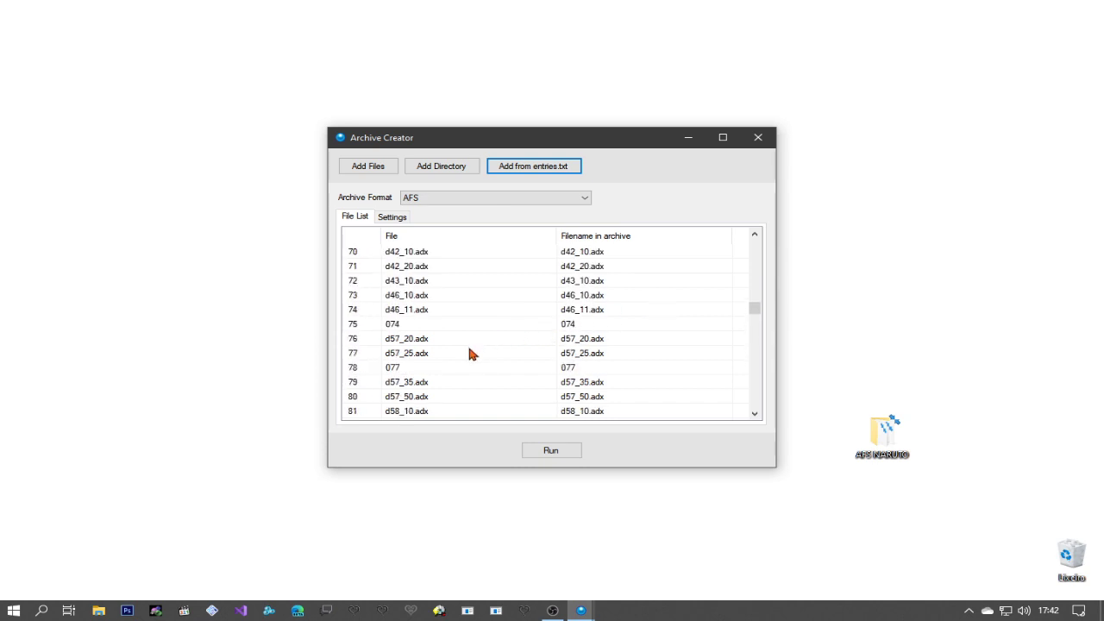
pyautogui.scroll(-1, 470, 352)
pyautogui.click(423, 297)
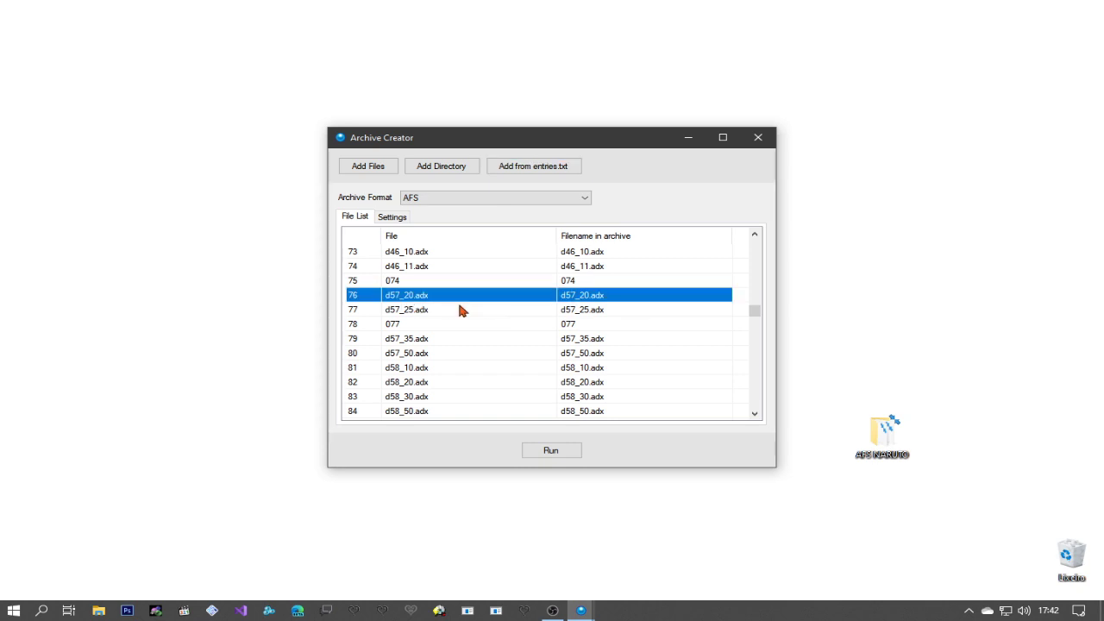
pyautogui.scroll(3, 460, 311)
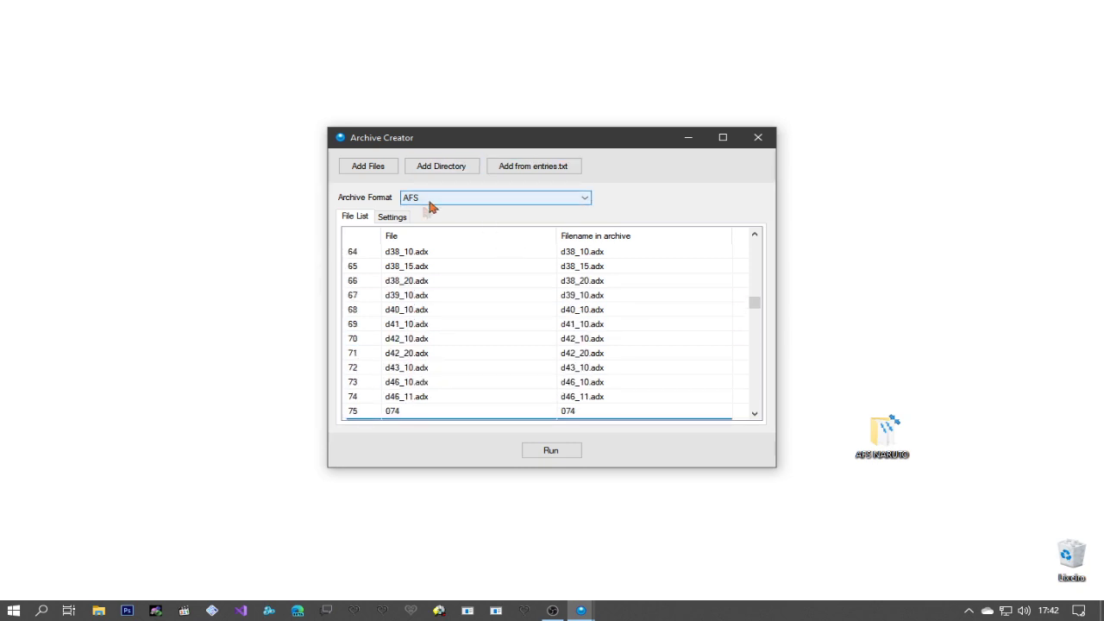
pyautogui.click(396, 219)
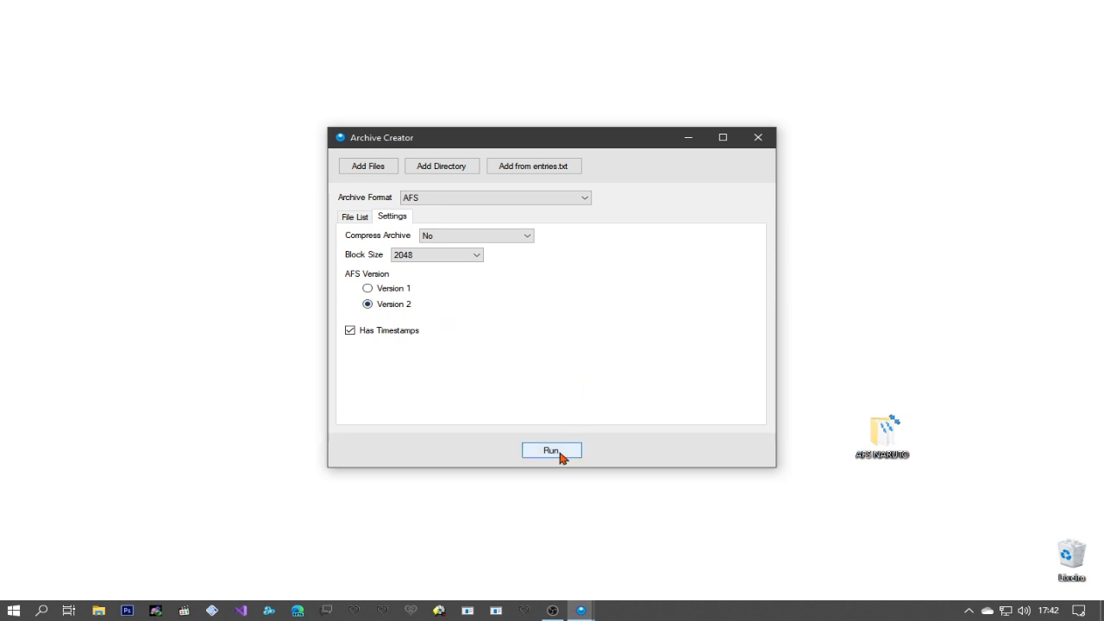
pyautogui.click(362, 219)
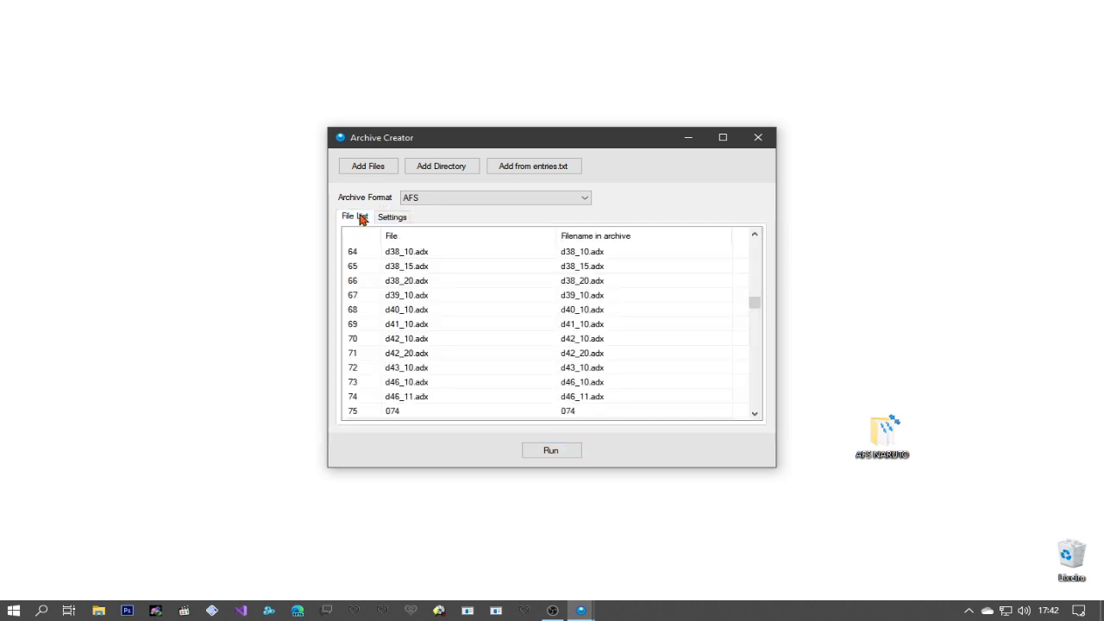
# Build the archive as stream.afs in the AFS NARUTO folder, overwriting the existing file, and close Puyo Tools.
pyautogui.click(553, 450)
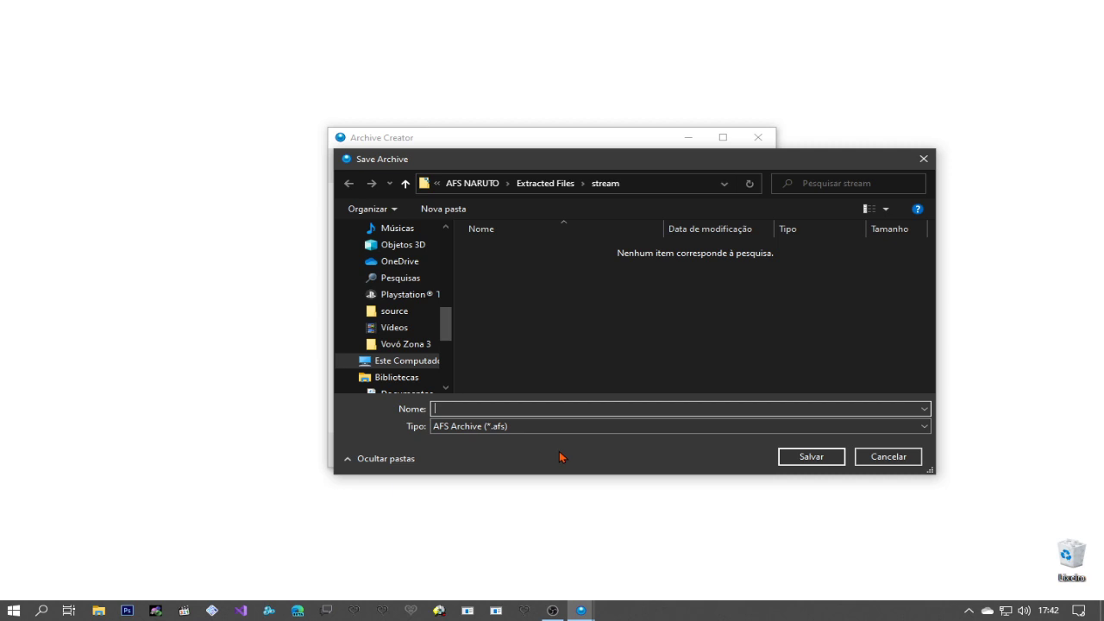
pyautogui.click(542, 307)
pyautogui.click(811, 455)
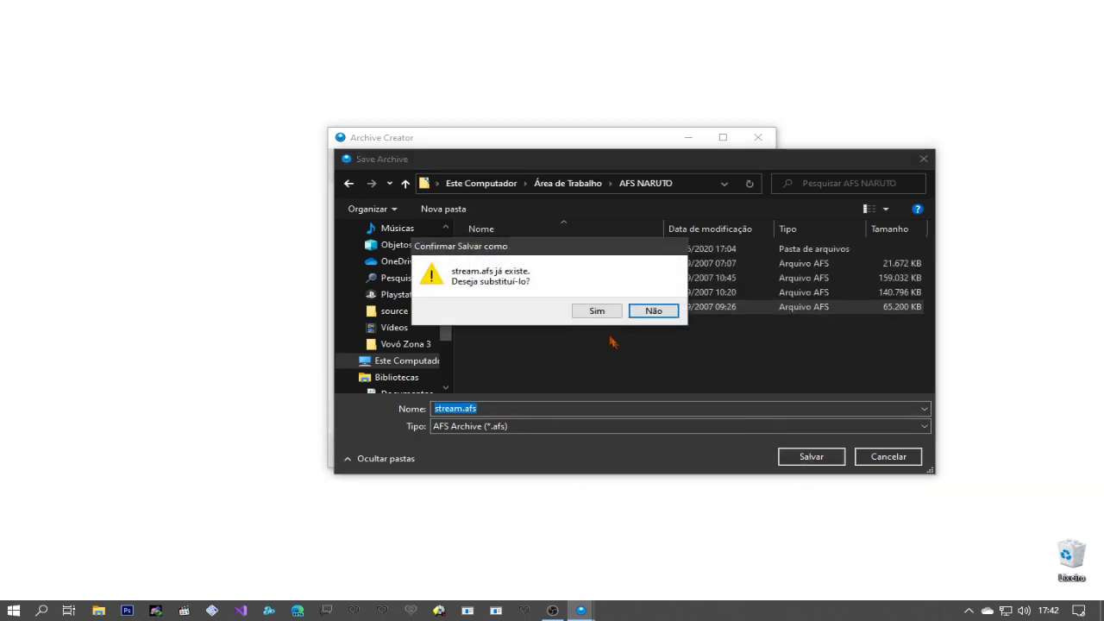
pyautogui.click(598, 310)
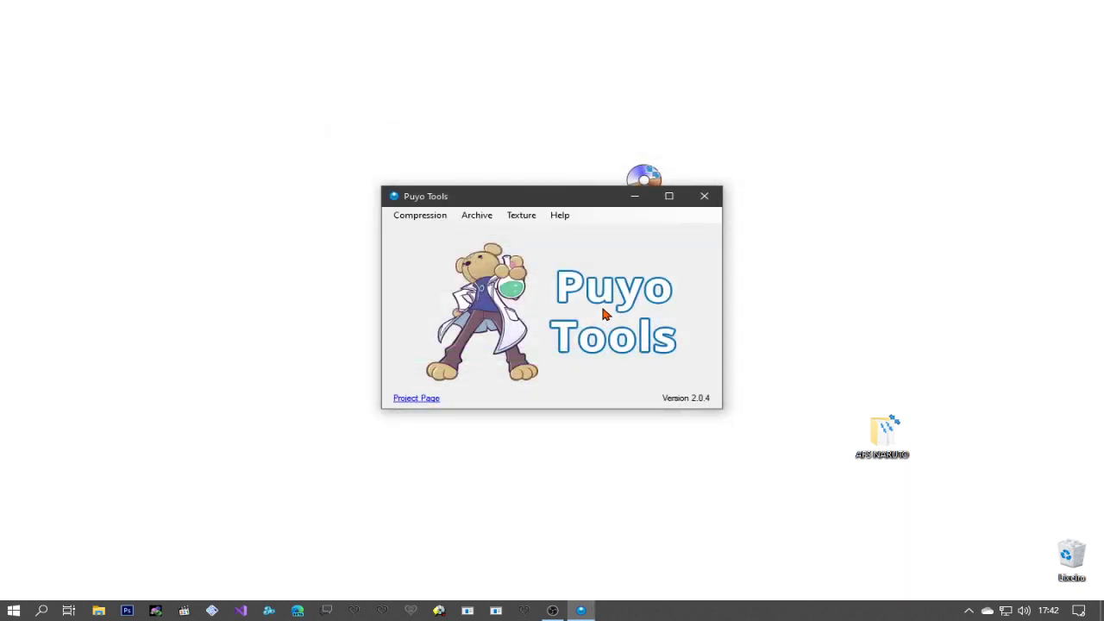
pyautogui.click(705, 195)
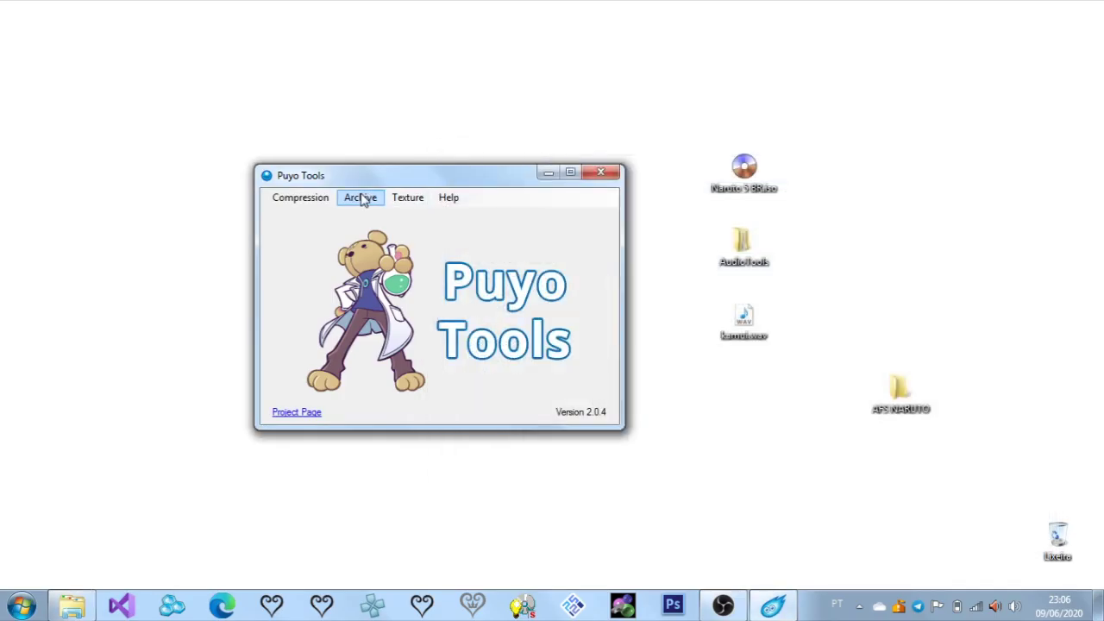
# Extract plvoice.afs from the AFS NARUTO folder in Puyo Tools with the option to create an entries.txt file enabled.
pyautogui.click(362, 199)
pyautogui.click(378, 217)
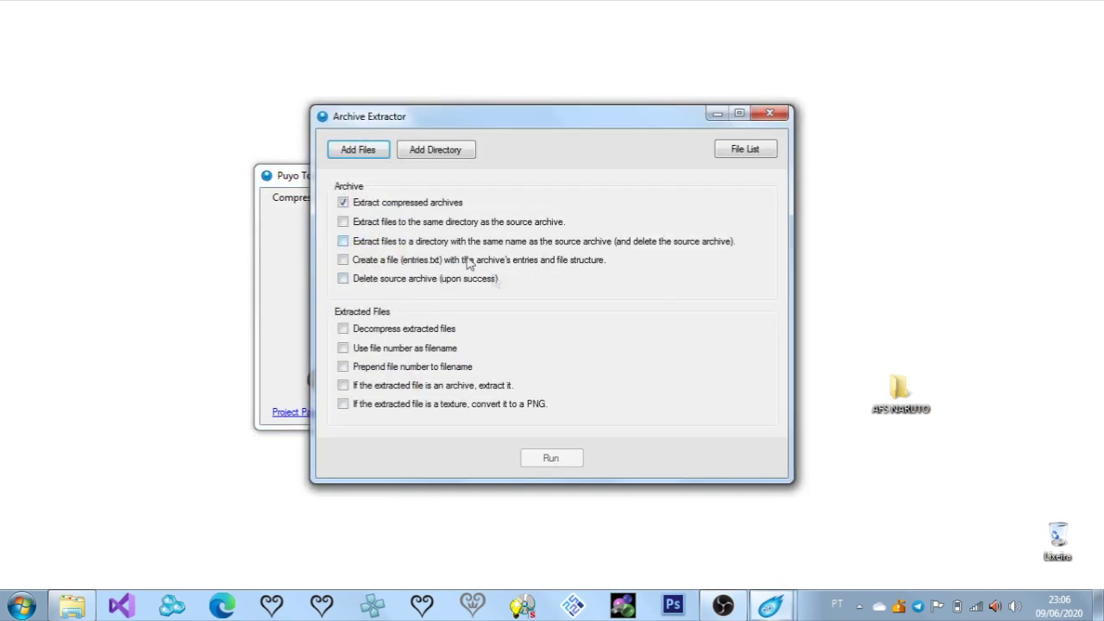
pyautogui.click(367, 153)
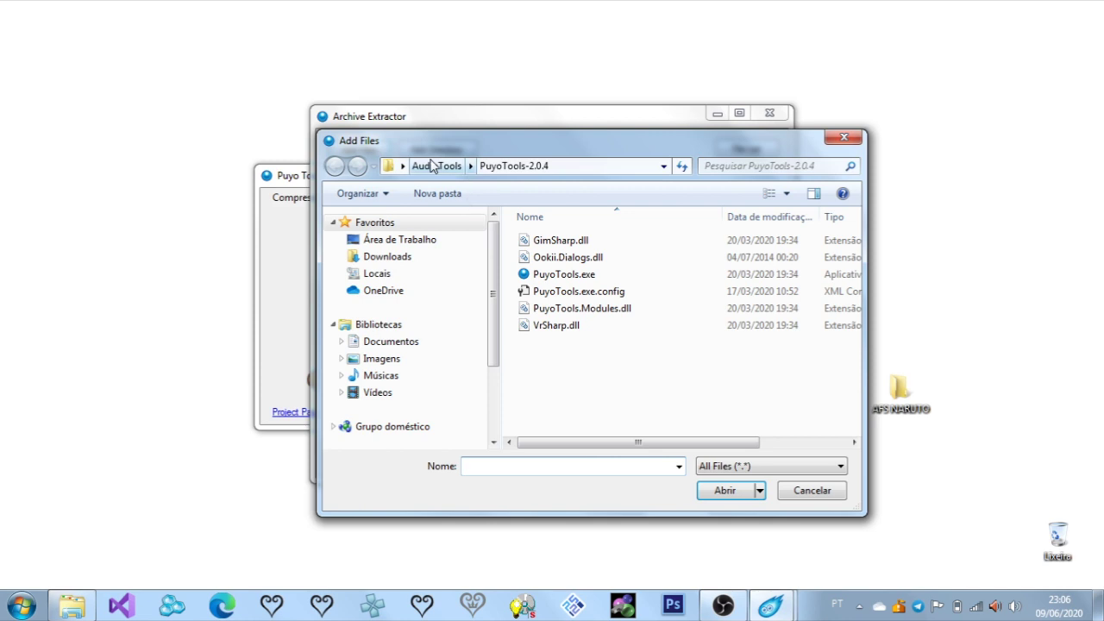
pyautogui.click(434, 167)
pyautogui.click(399, 239)
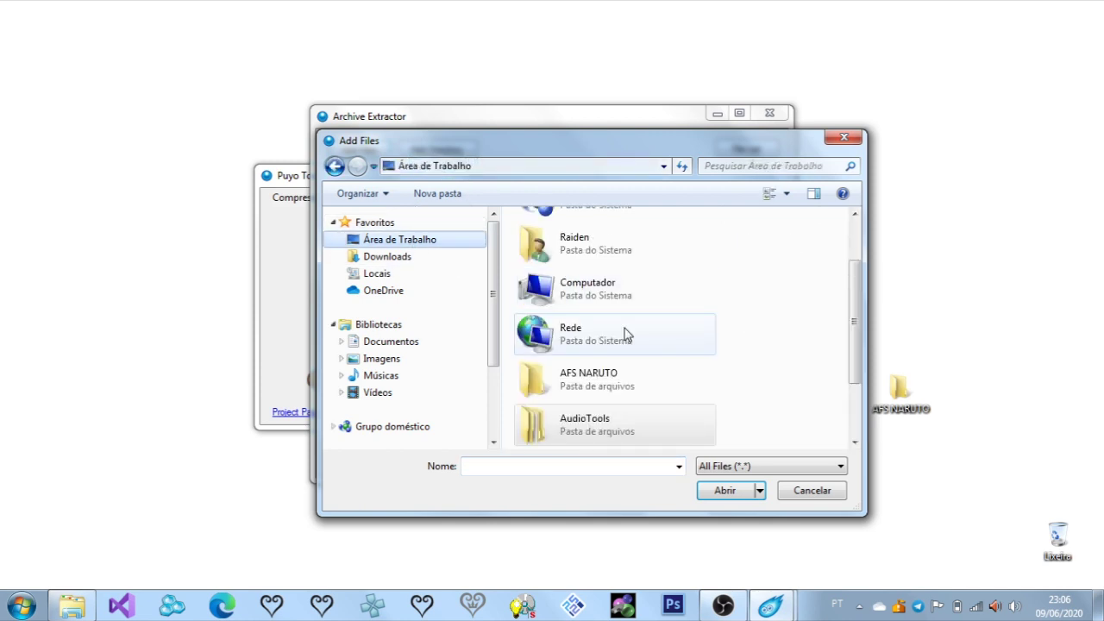
pyautogui.doubleClick(616, 392)
pyautogui.click(575, 244)
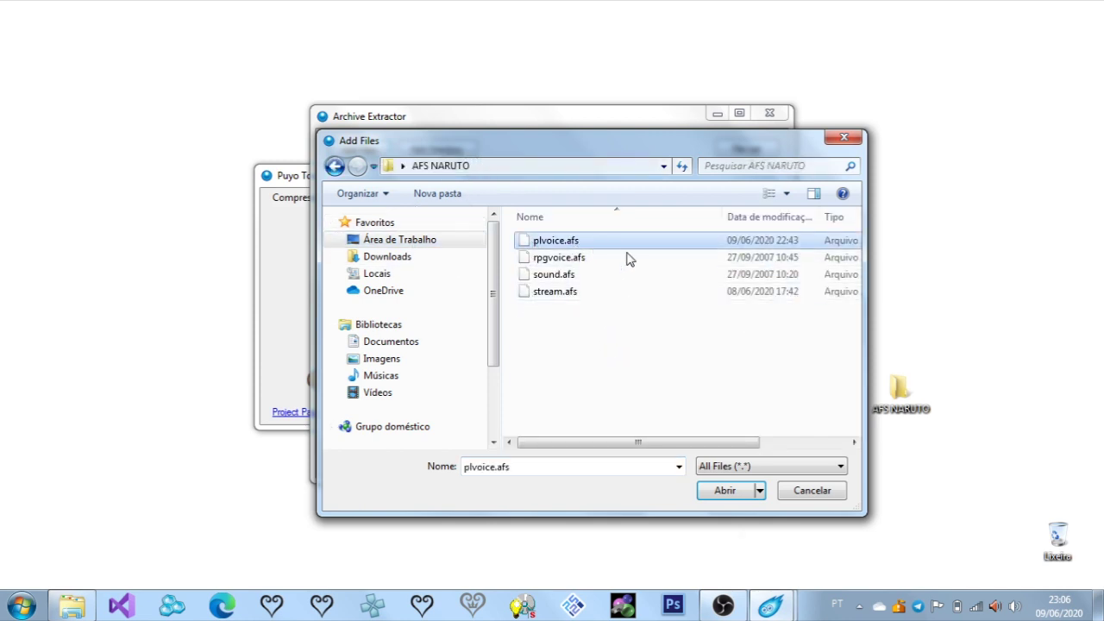
pyautogui.click(723, 491)
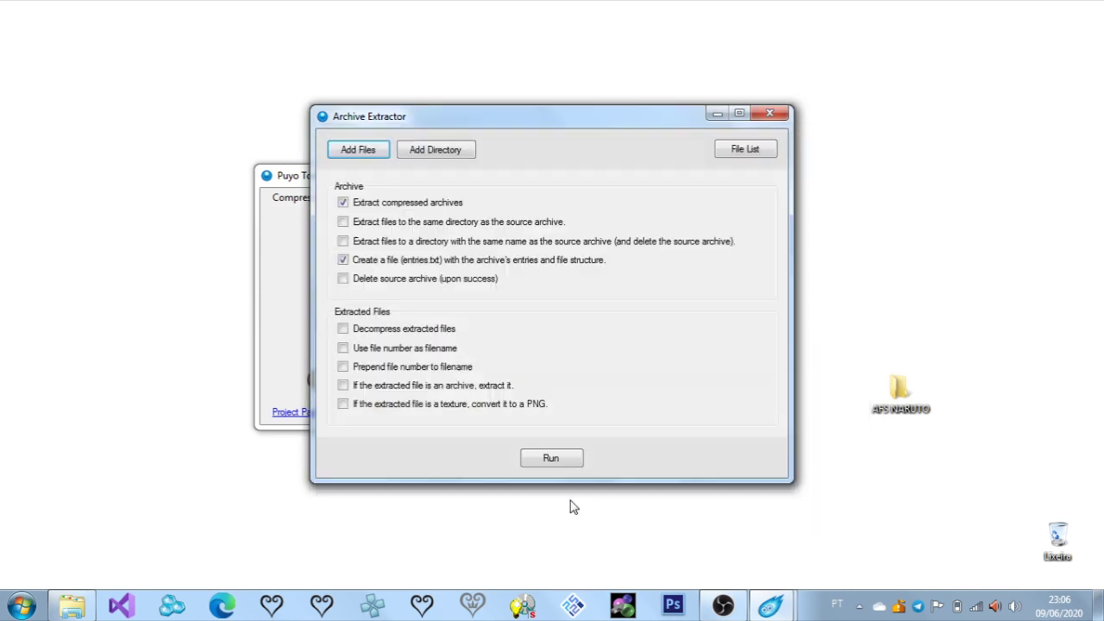
pyautogui.click(552, 457)
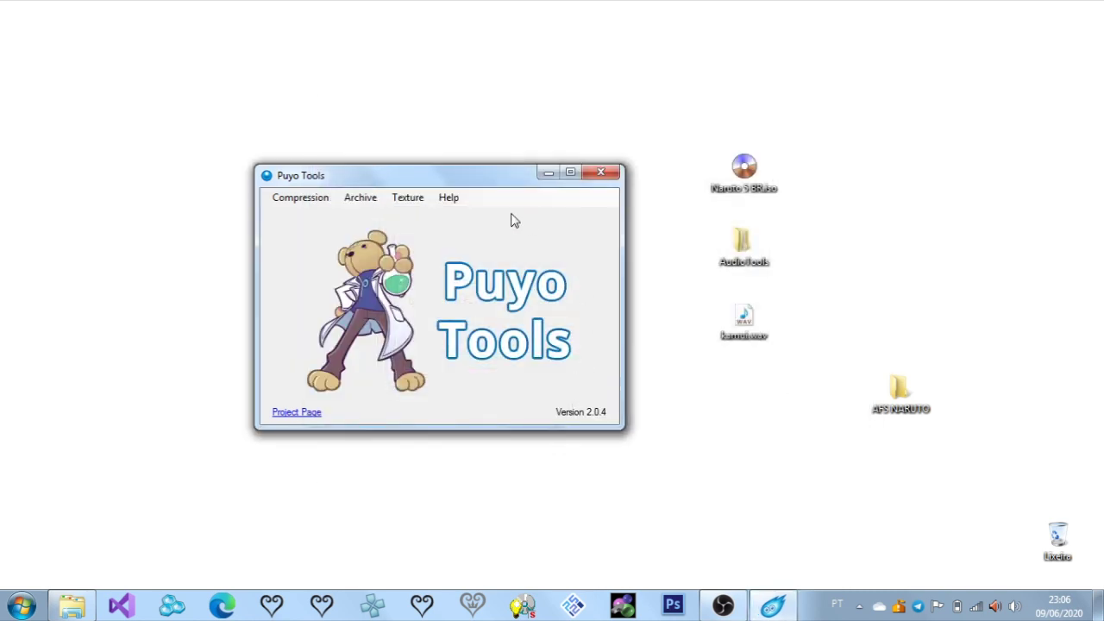
# Look through the extracted plvoice folder inside AFS NARUTO for the character voice archive PL70a.afs.
pyautogui.click(361, 198)
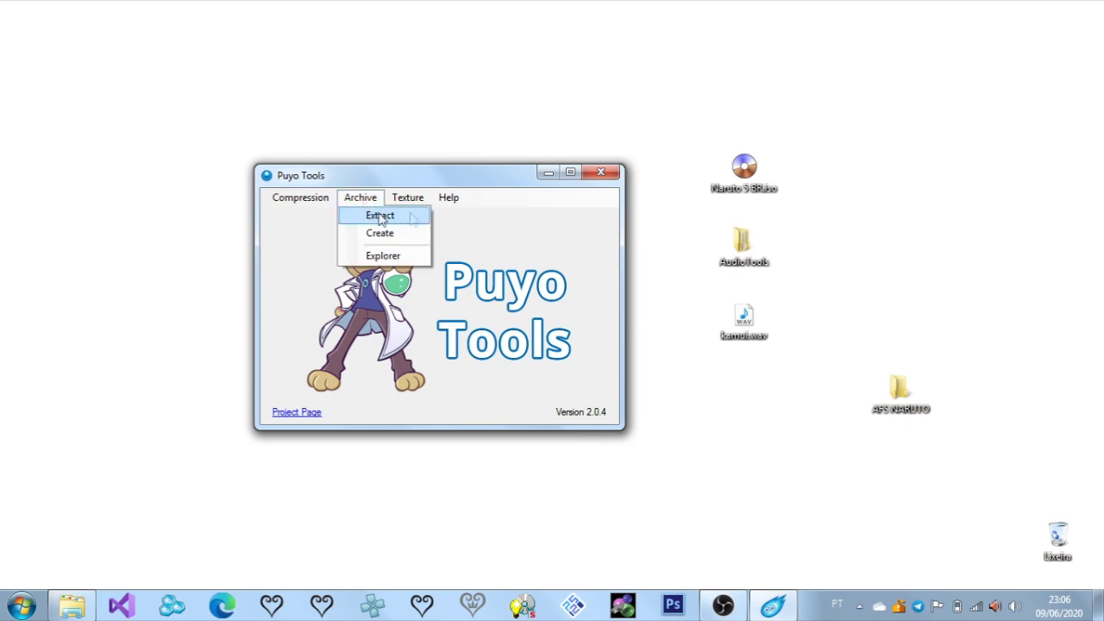
pyautogui.click(616, 298)
pyautogui.doubleClick(898, 393)
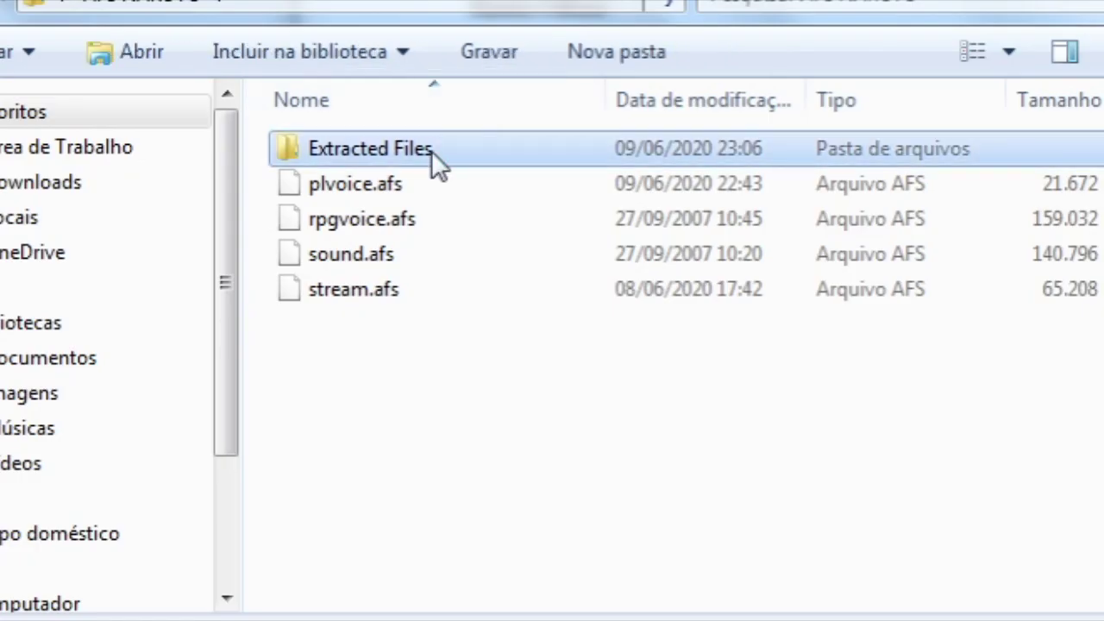
pyautogui.doubleClick(677, 258)
pyautogui.doubleClick(679, 258)
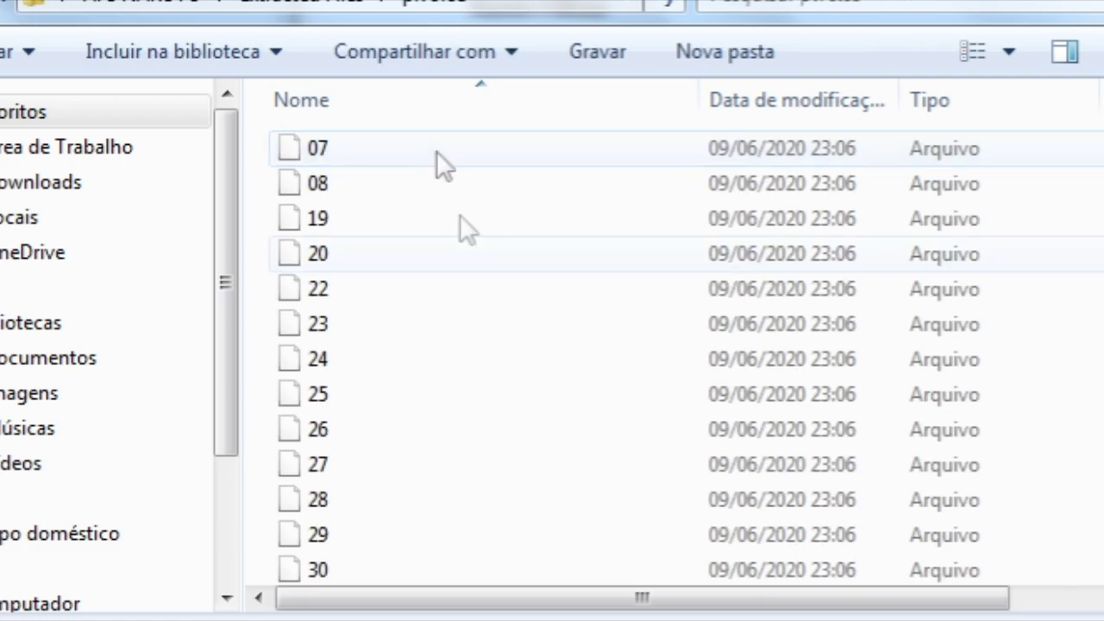
pyautogui.scroll(-10, 465, 345)
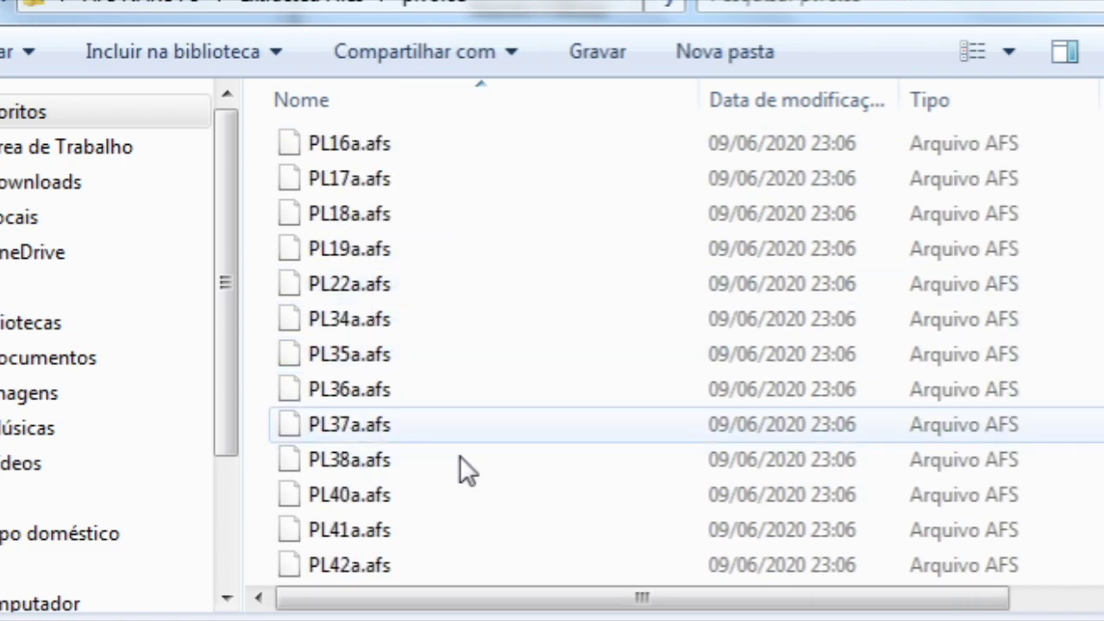
pyautogui.scroll(-5, 460, 456)
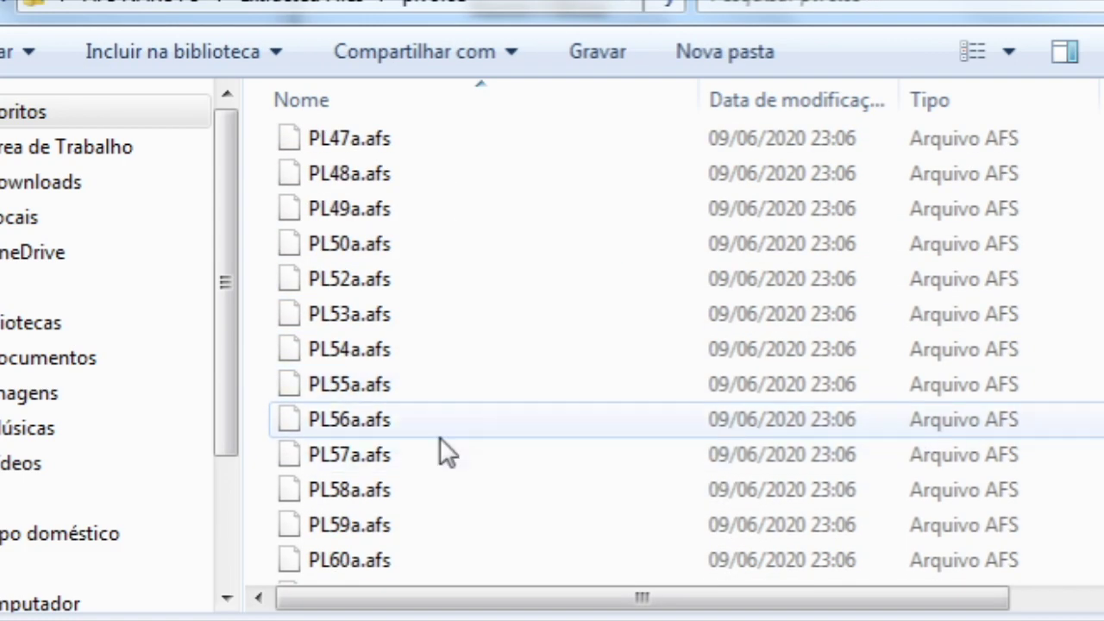
pyautogui.scroll(-8, 646, 424)
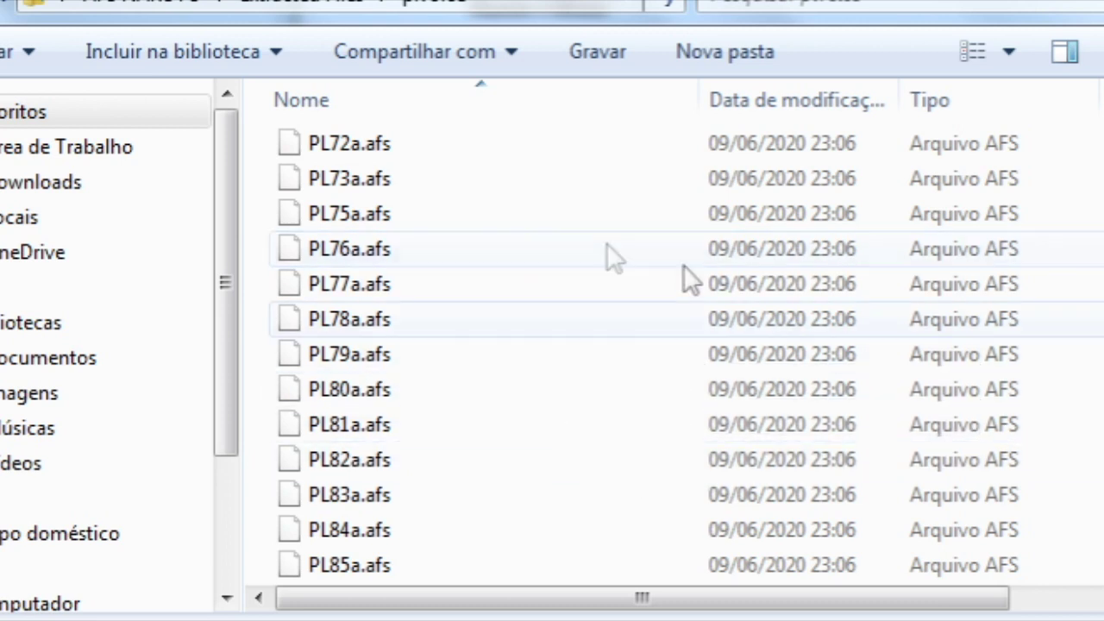
pyautogui.scroll(3, 606, 242)
pyautogui.click(407, 438)
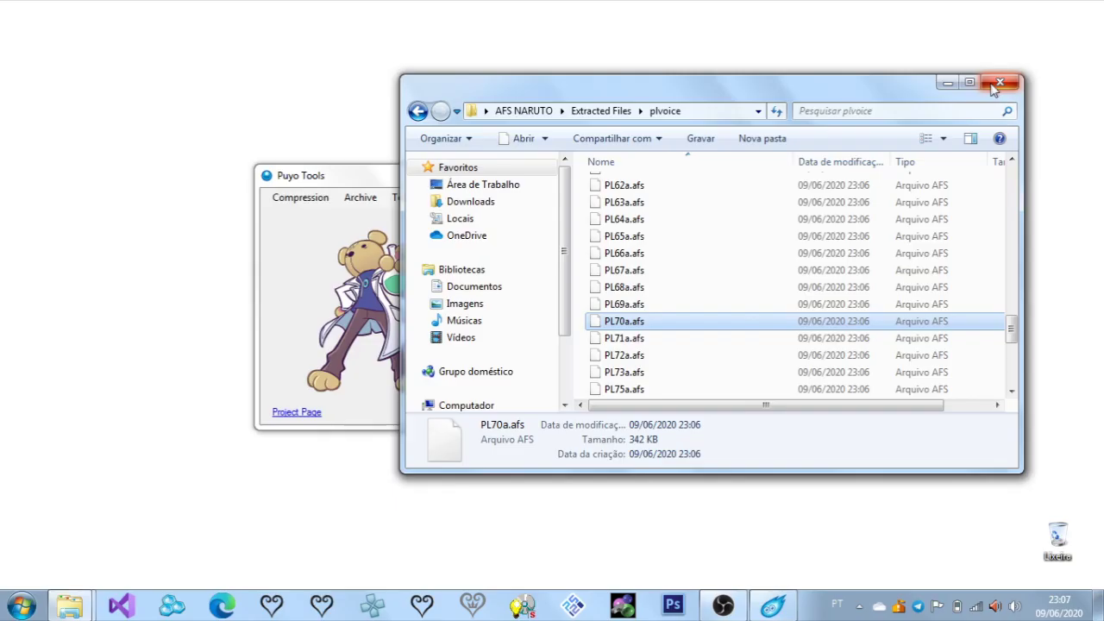
pyautogui.click(993, 81)
# Extract PL70a.afs from the extracted plvoice folder with the Puyo Tools archive extractor.
pyautogui.click(359, 196)
pyautogui.click(376, 215)
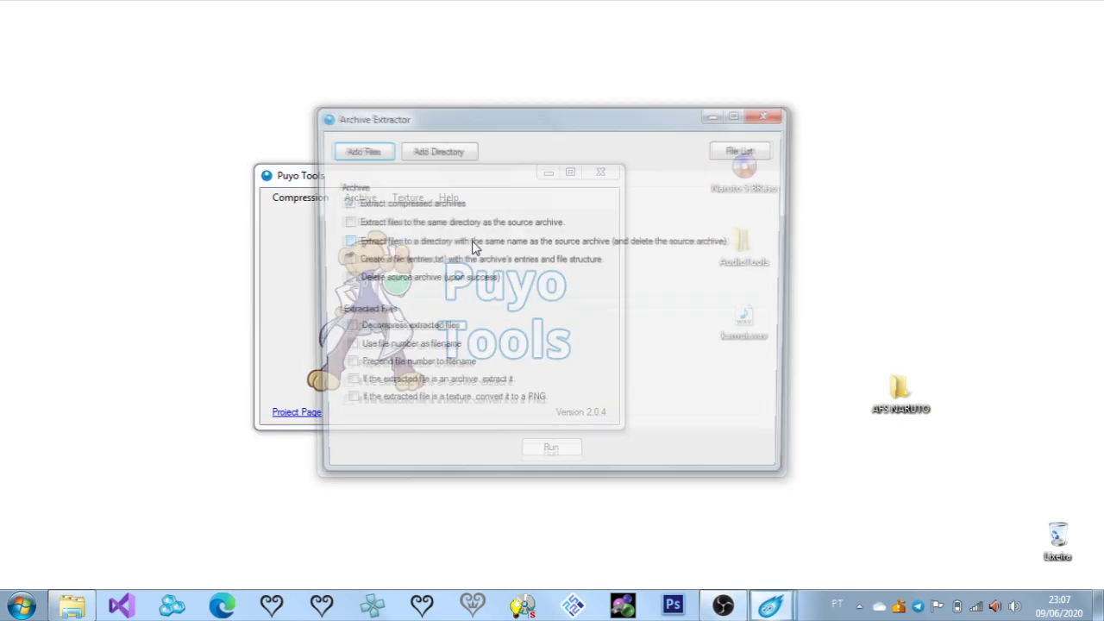
pyautogui.click(349, 150)
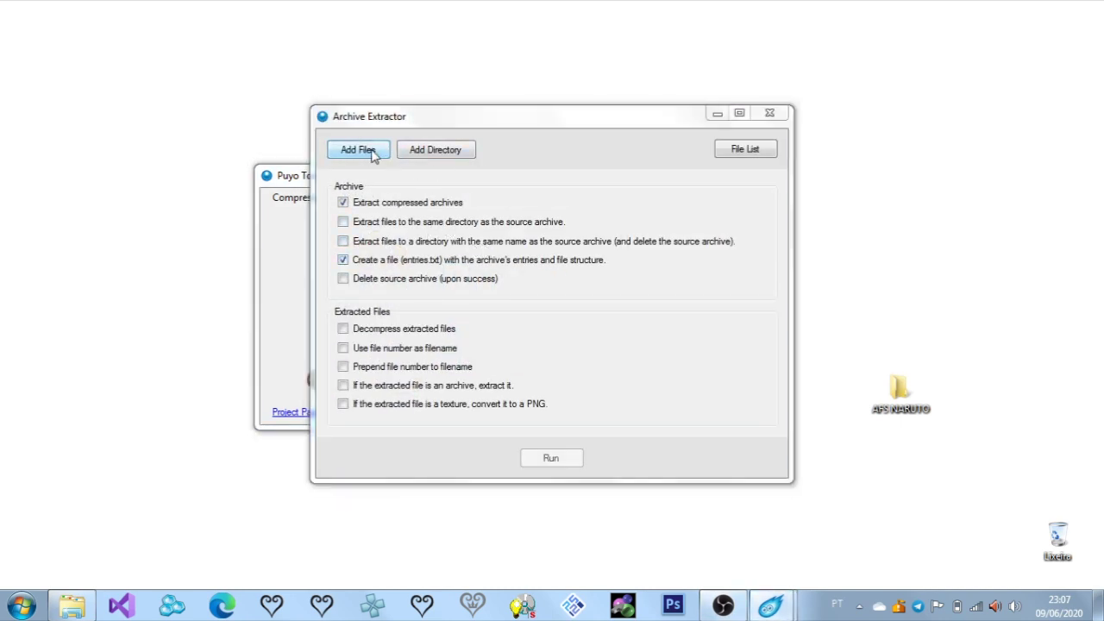
pyautogui.doubleClick(587, 249)
pyautogui.doubleClick(586, 250)
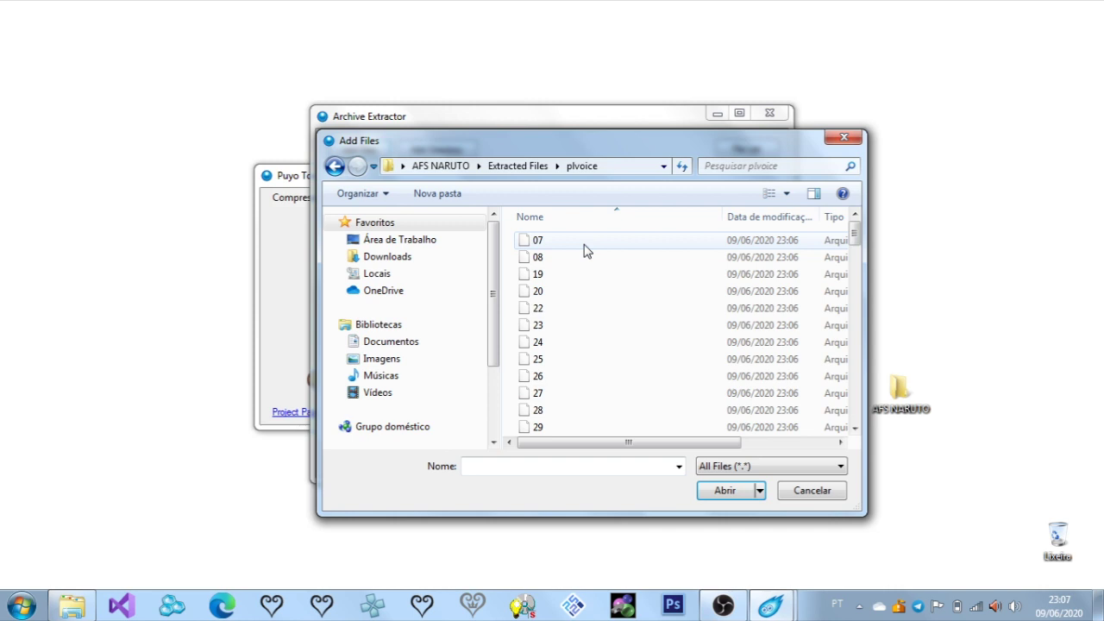
pyautogui.scroll(-5, 604, 327)
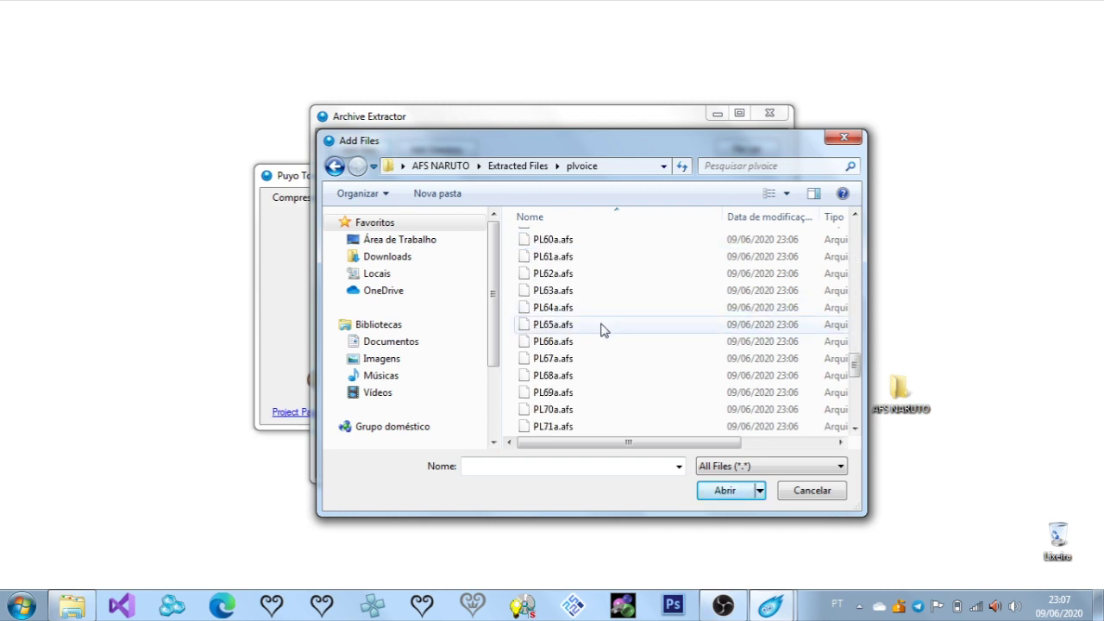
pyautogui.click(568, 362)
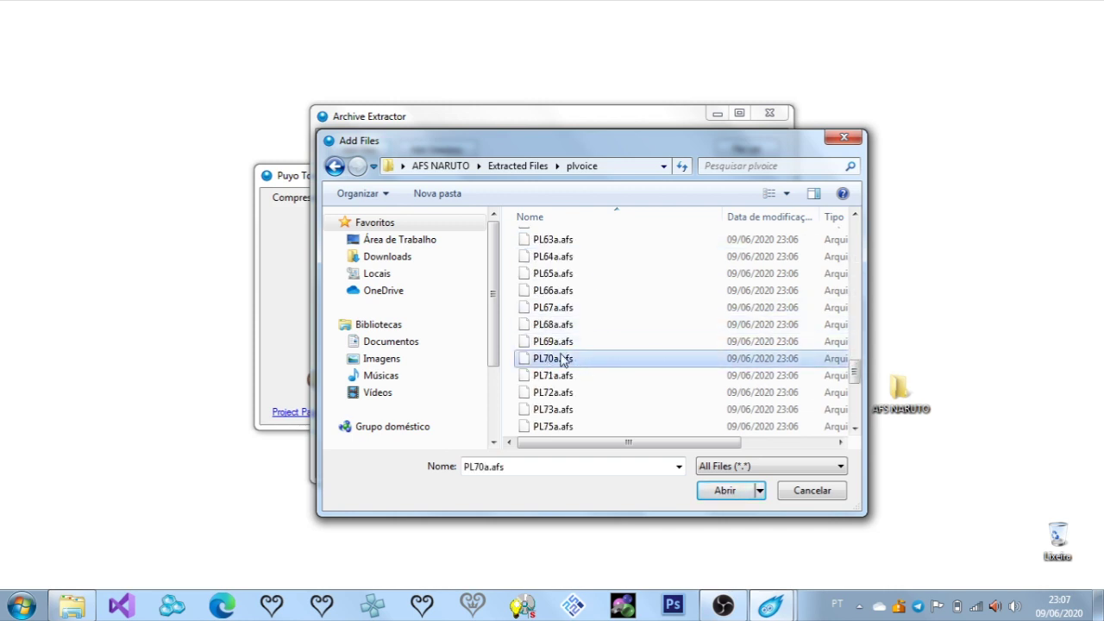
pyautogui.click(729, 491)
pyautogui.click(551, 455)
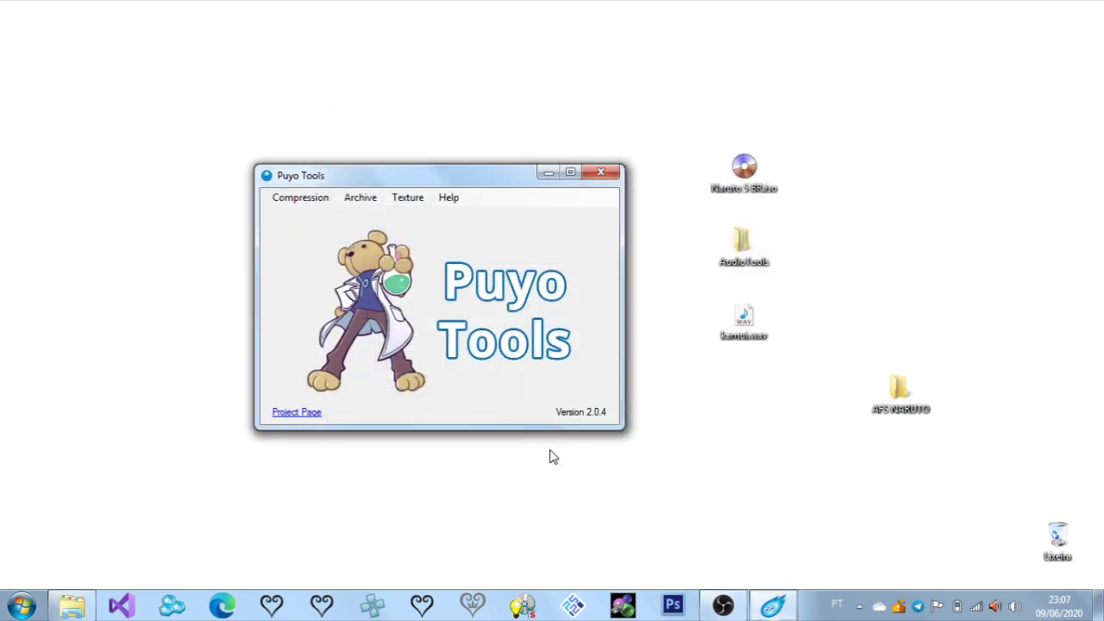
# Minimize Puyo Tools and look through the AHX voice files in the extracted PL70a folder.
pyautogui.click(548, 173)
pyautogui.doubleClick(900, 390)
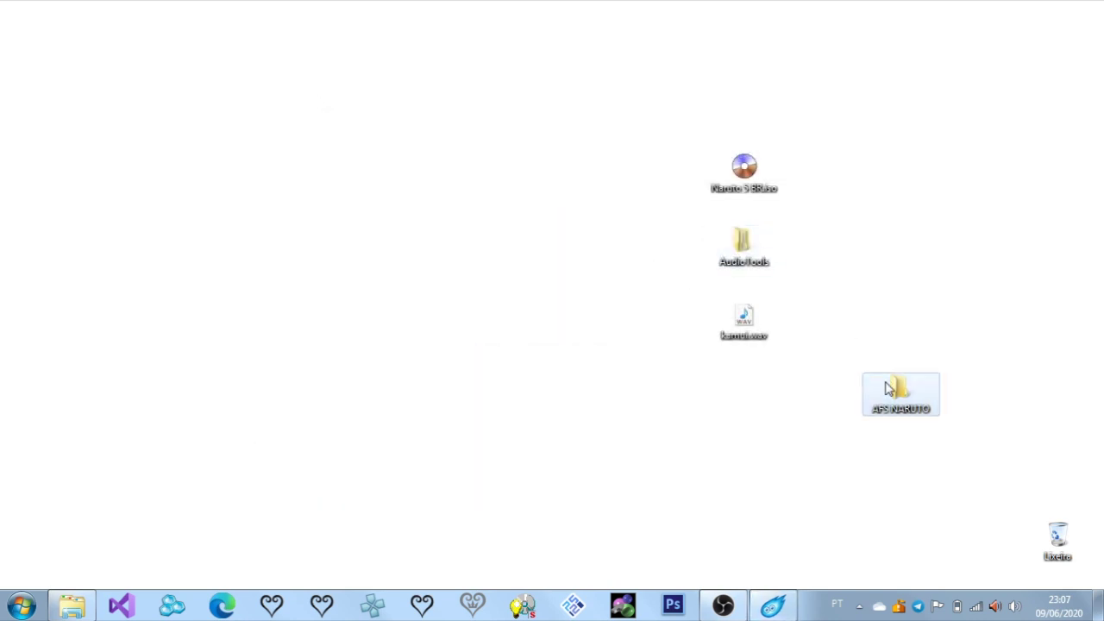
pyautogui.click(653, 190)
pyautogui.doubleClick(653, 188)
pyautogui.doubleClick(653, 188)
pyautogui.doubleClick(653, 188)
pyautogui.doubleClick(653, 188)
pyautogui.scroll(-11, 702, 278)
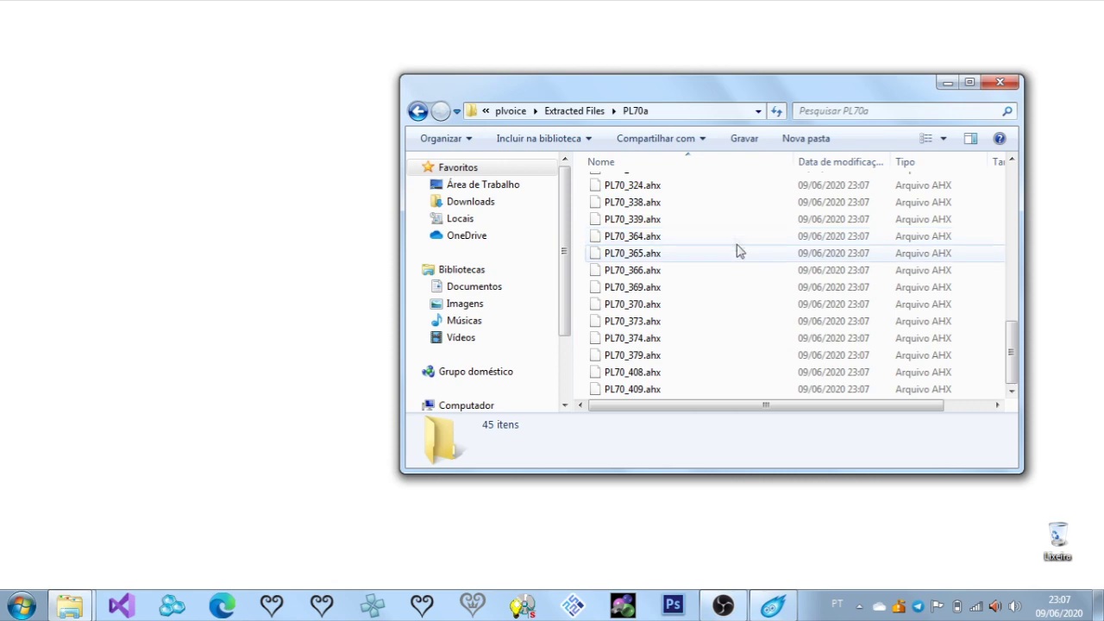
pyautogui.scroll(3, 734, 250)
pyautogui.scroll(-3, 750, 246)
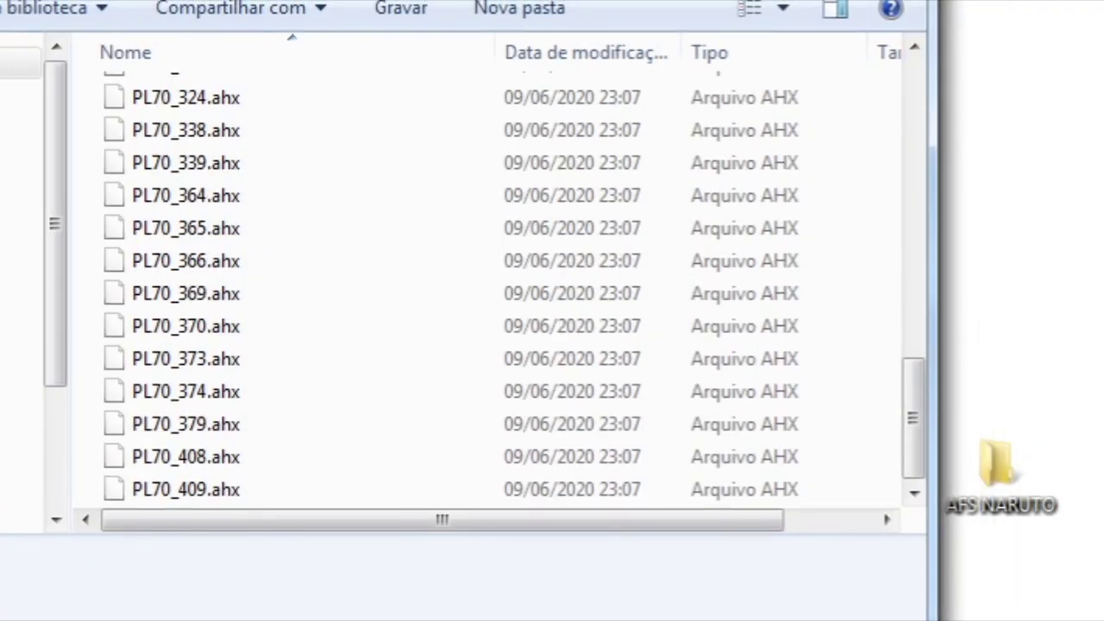
# Launch ADX Player from the ADX Converter & Player folder in AudioTools and clear that folder window away.
pyautogui.press('super+d')
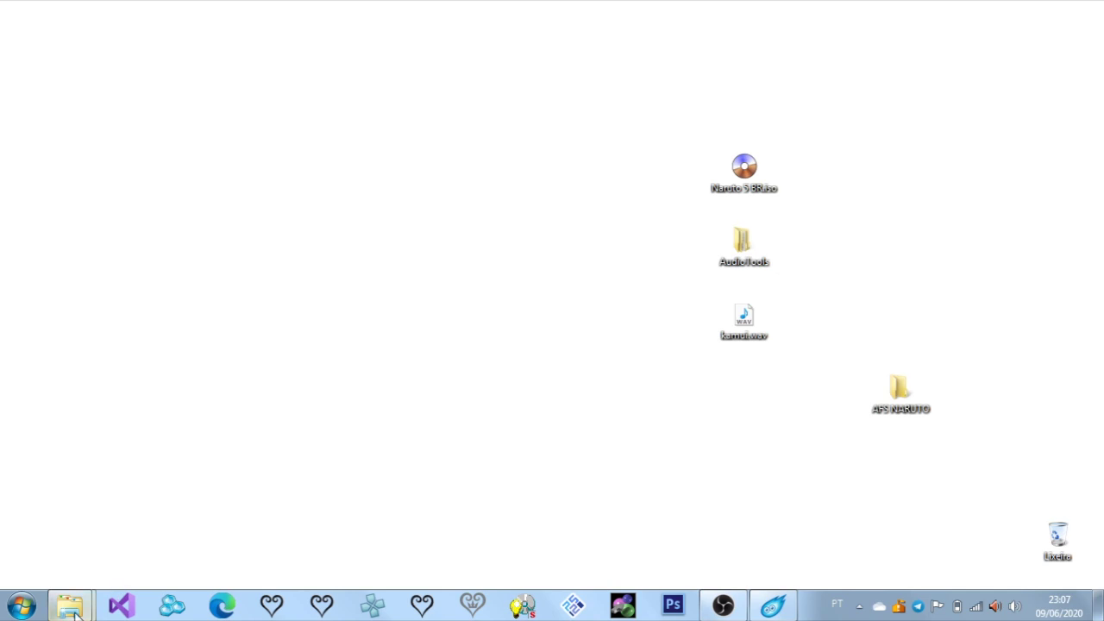
pyautogui.moveTo(73, 611)
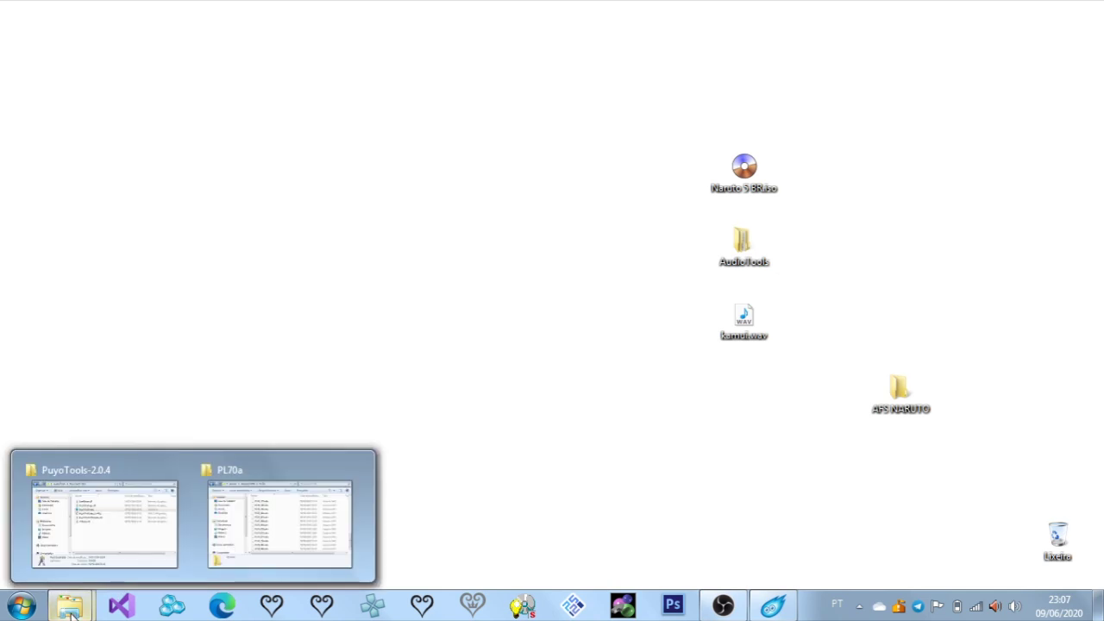
pyautogui.click(99, 518)
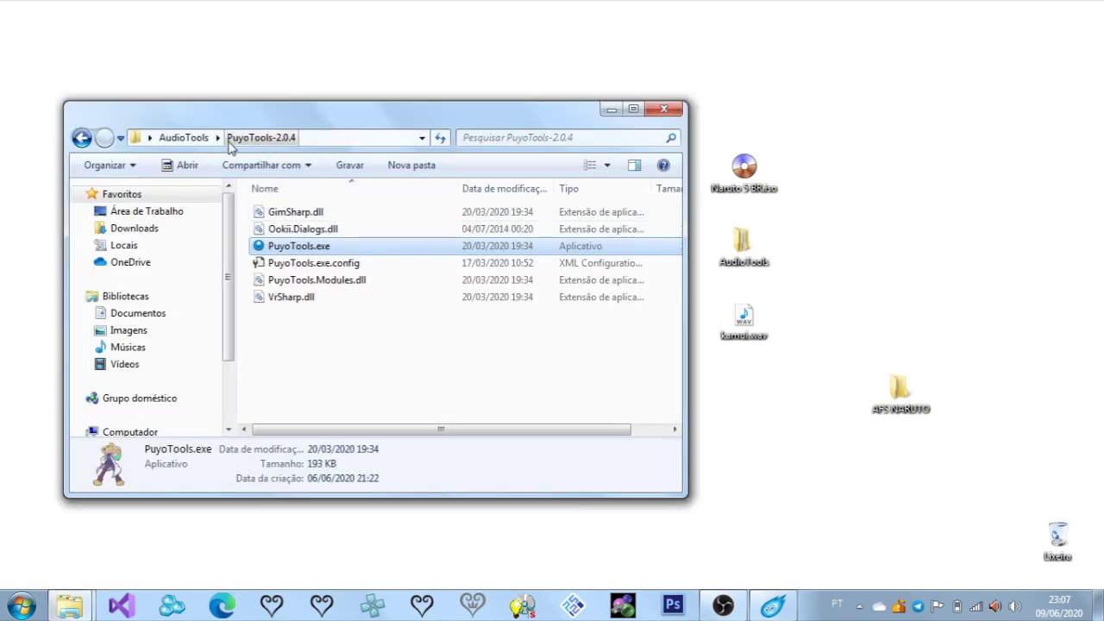
pyautogui.click(184, 137)
pyautogui.click(359, 217)
pyautogui.doubleClick(358, 216)
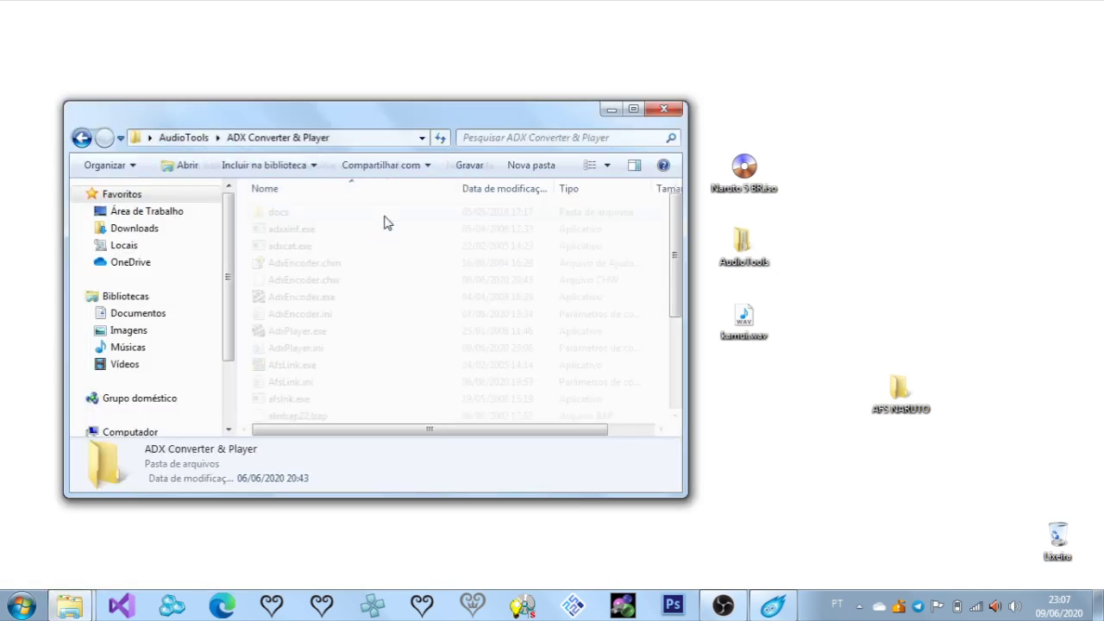
pyautogui.doubleClick(360, 330)
pyautogui.click(442, 121)
pyautogui.click(614, 111)
# Load the last six PL70a voice files, PL70_370.ahx through PL70_409.ahx, into the ADX Player file list.
pyautogui.moveTo(69, 604)
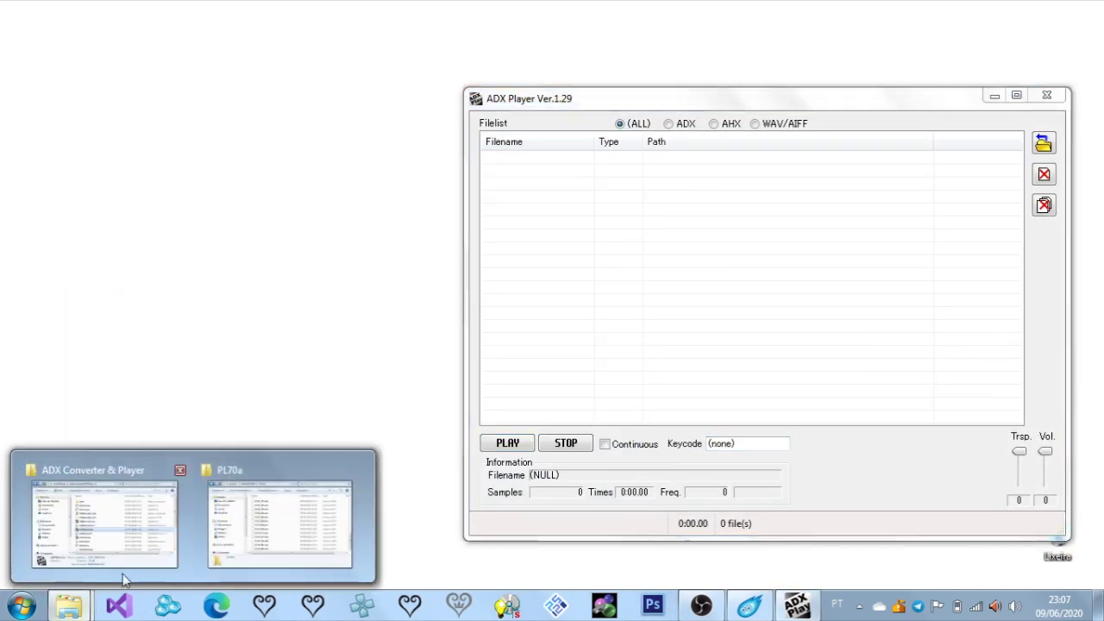
pyautogui.click(300, 511)
pyautogui.click(543, 317)
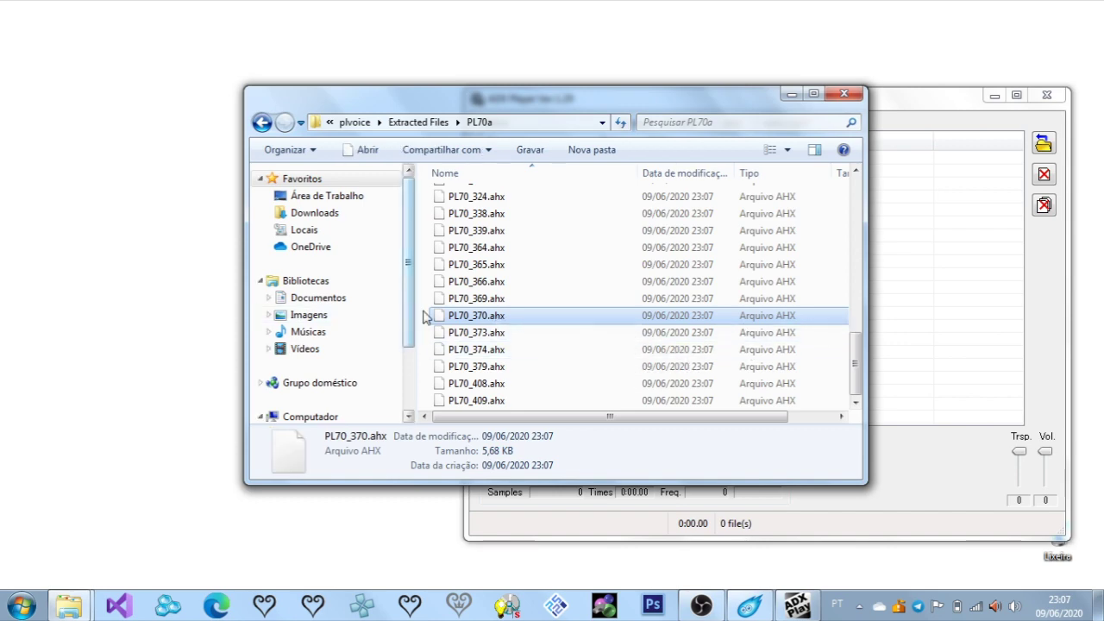
pyautogui.moveTo(425, 317); pyautogui.dragTo(577, 445)
pyautogui.moveTo(552, 392); pyautogui.dragTo(941, 244)
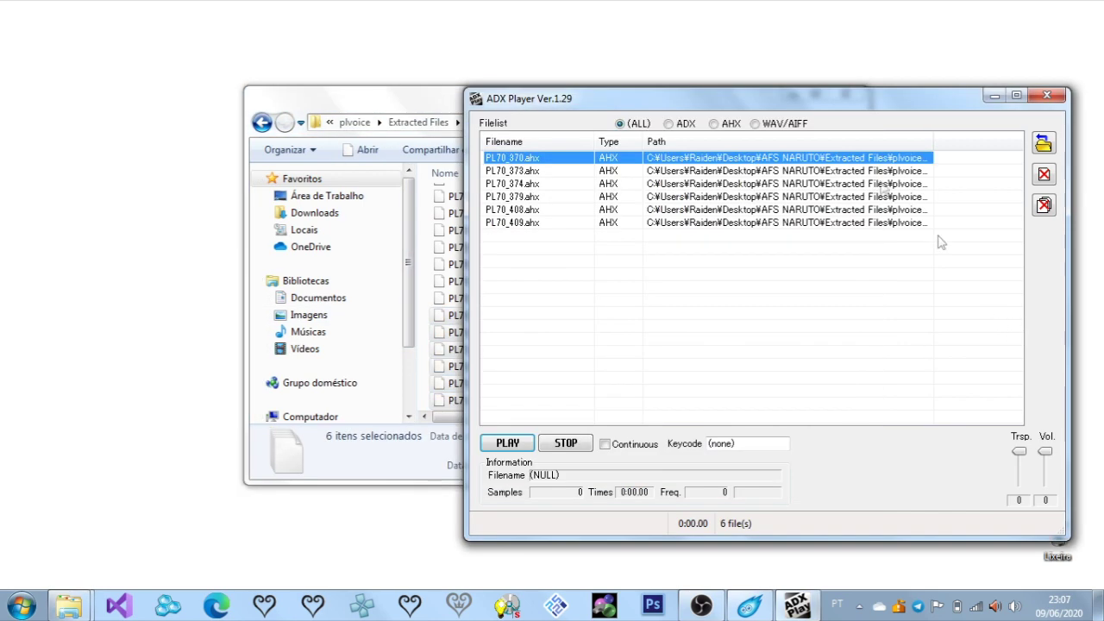
# Play the loaded PL70 voice clips one after another, replay PL70_408.ahx, and close ADX Player.
pyautogui.doubleClick(800, 163)
pyautogui.doubleClick(772, 171)
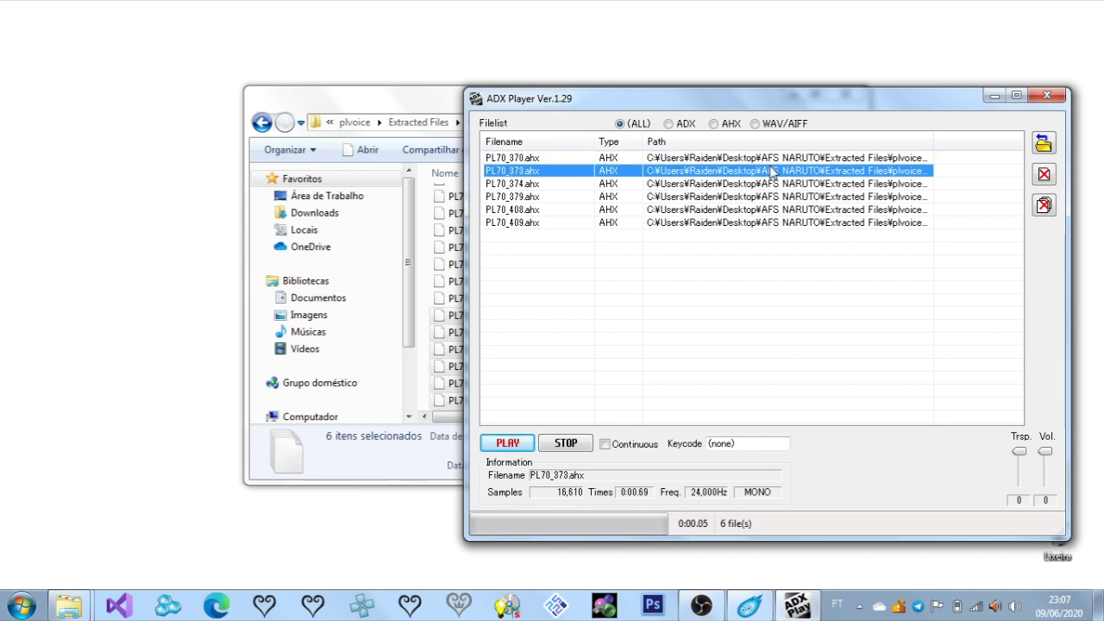
pyautogui.doubleClick(777, 183)
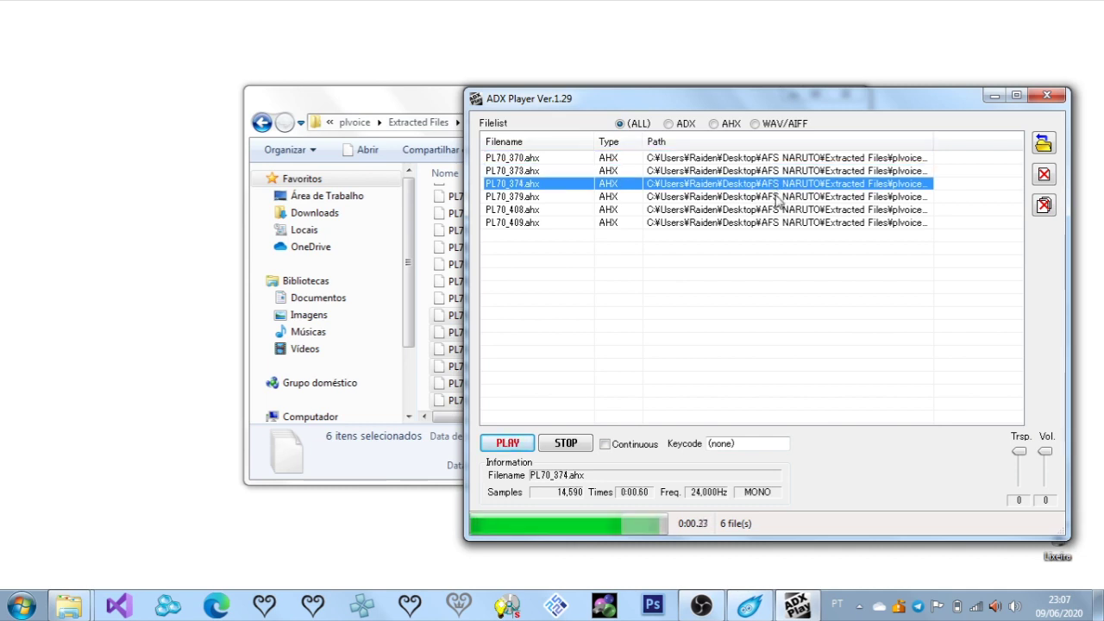
pyautogui.click(775, 195)
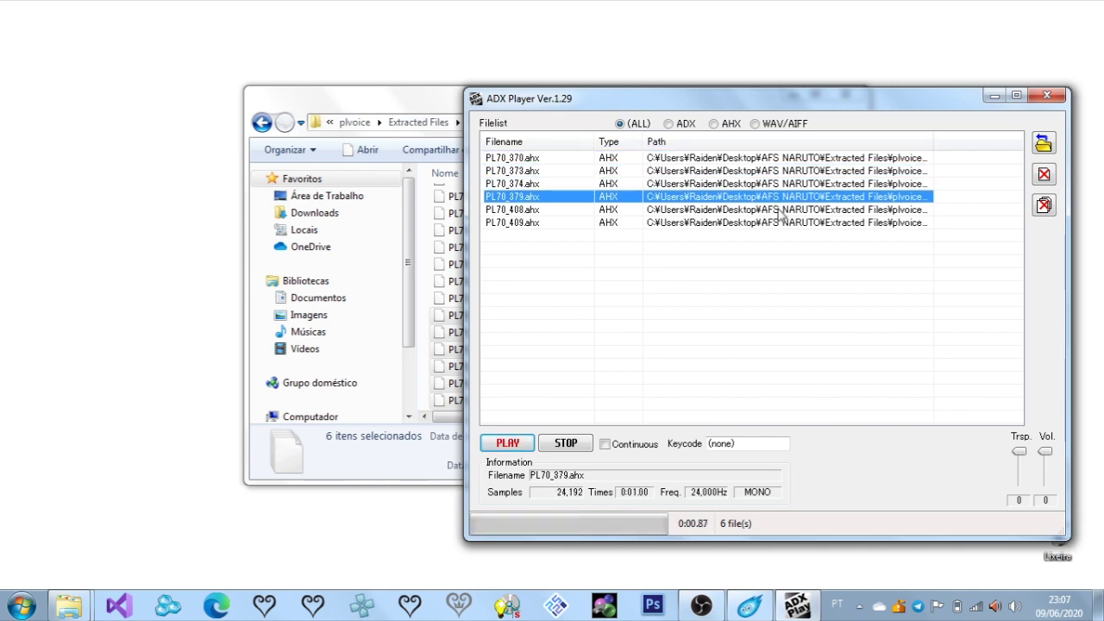
pyautogui.click(779, 211)
pyautogui.click(773, 224)
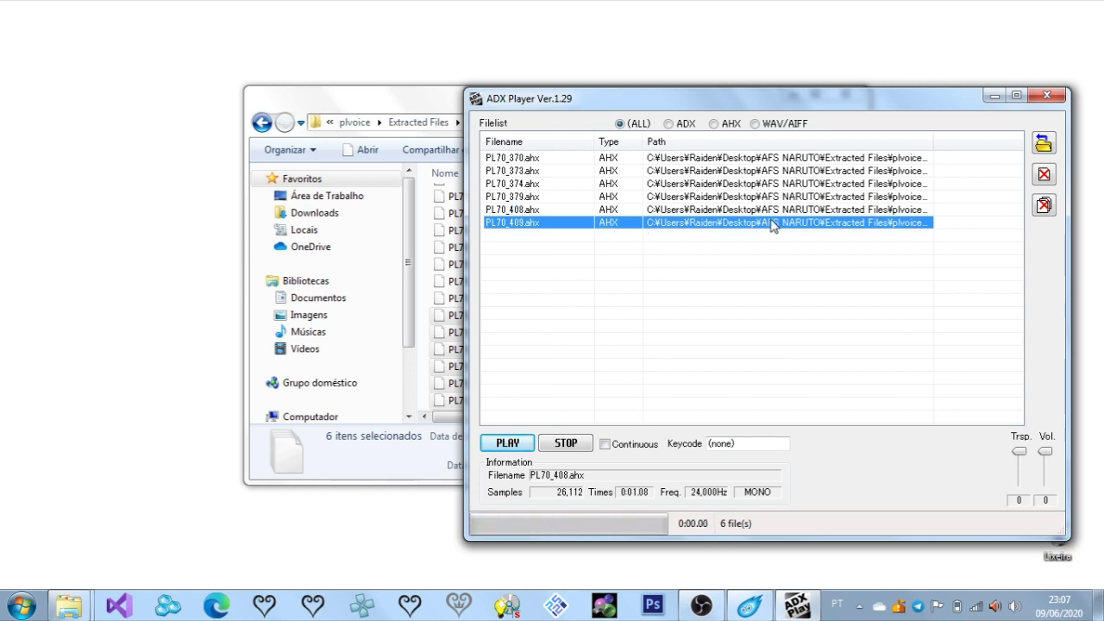
pyautogui.click(765, 212)
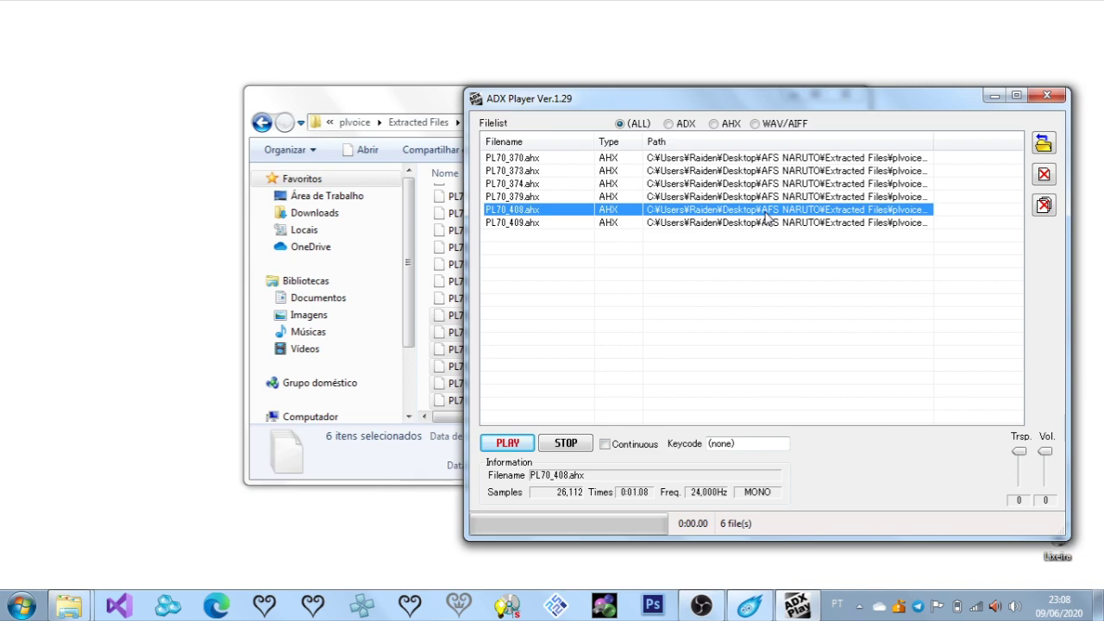
pyautogui.click(1047, 96)
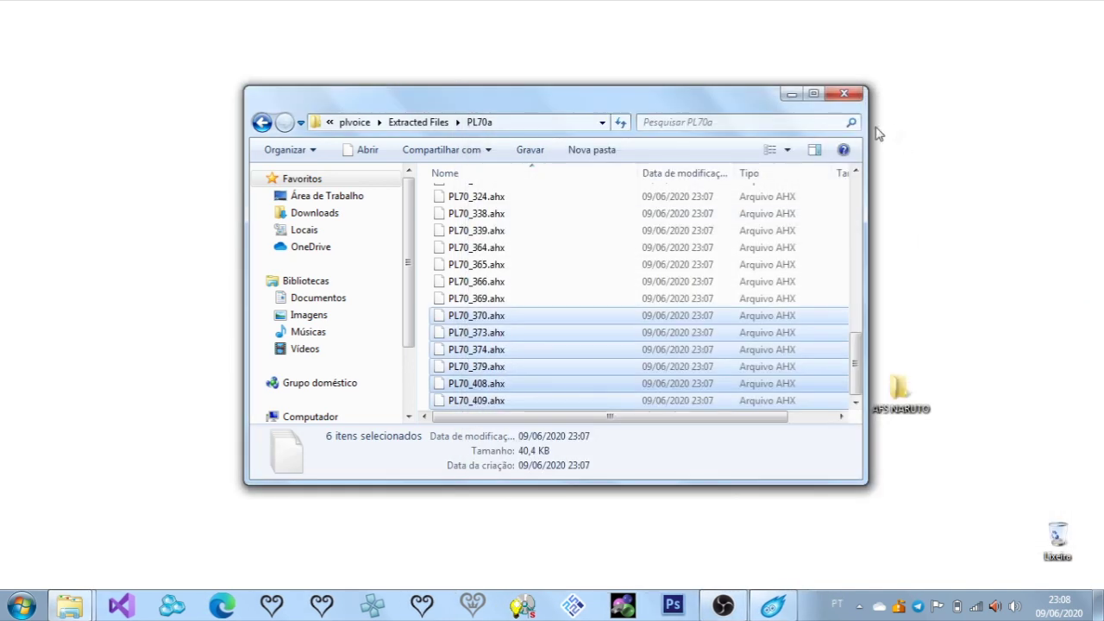
# Move PL70_408.ahx from the PL70a folder to the desktop and clear the folder window away.
pyautogui.click(524, 383)
pyautogui.moveTo(699, 105); pyautogui.dragTo(461, 108)
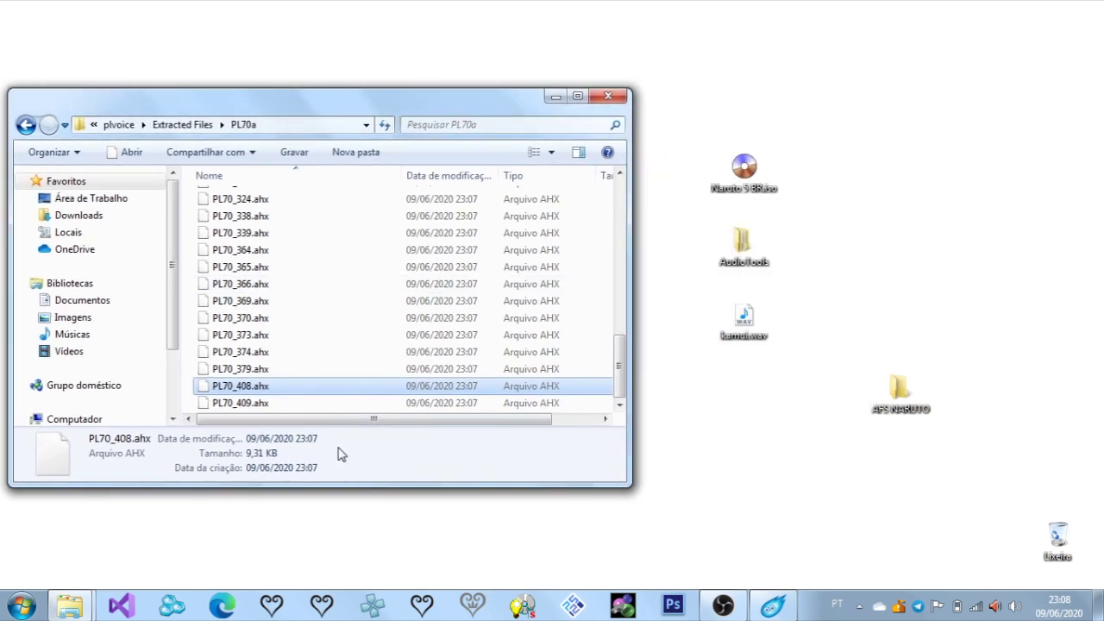
pyautogui.moveTo(358, 392); pyautogui.dragTo(746, 420)
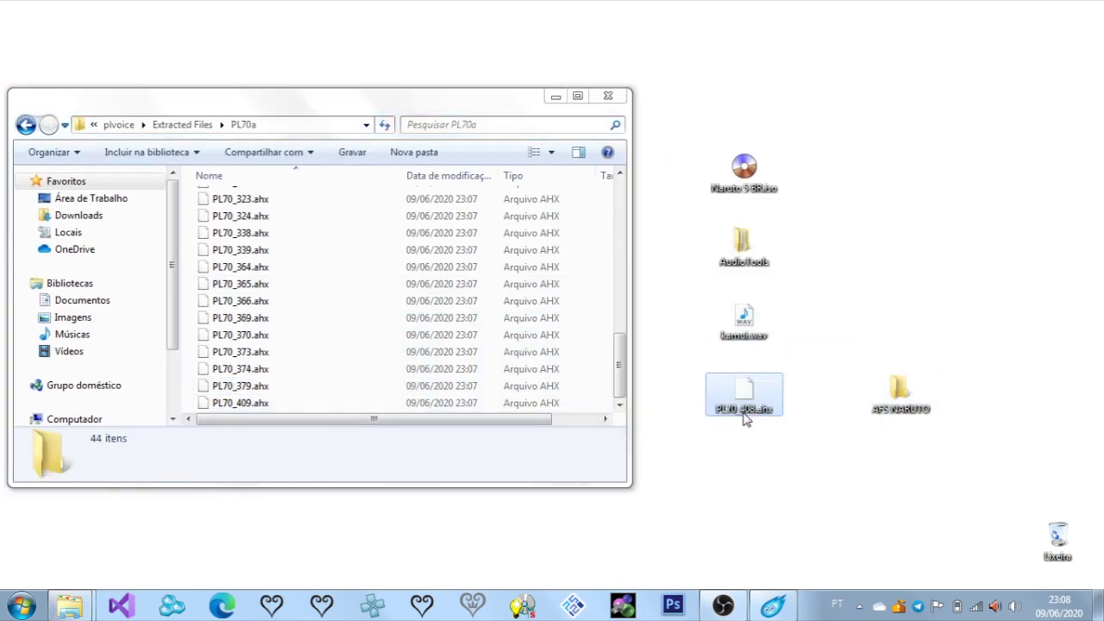
pyautogui.click(776, 318)
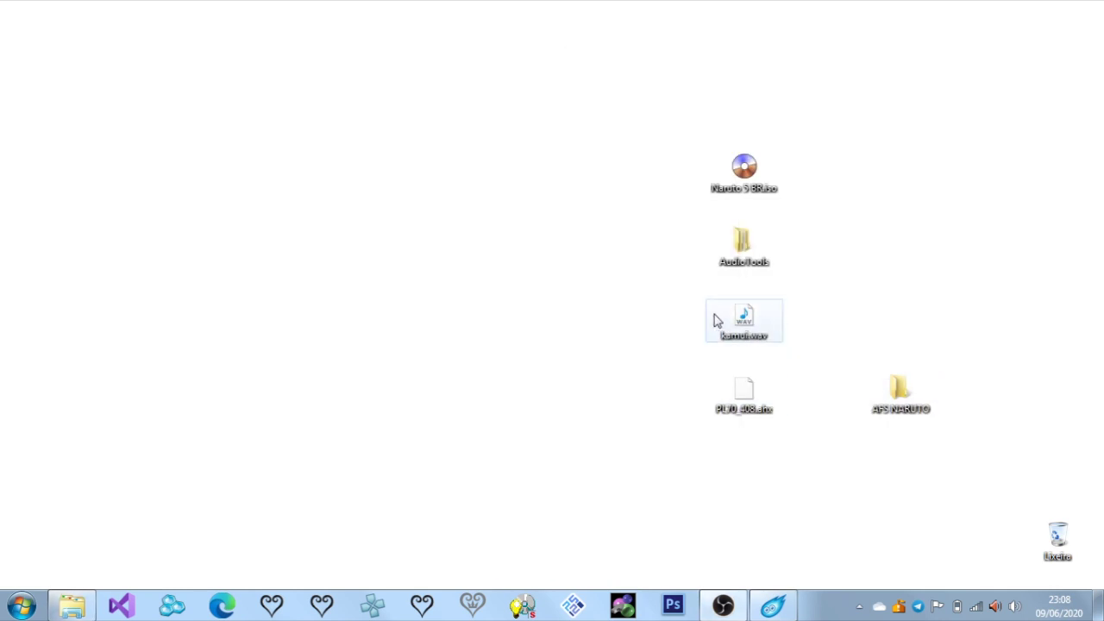
# Play the replacement audio kamui.wav from the desktop and close the media player.
pyautogui.click(740, 320)
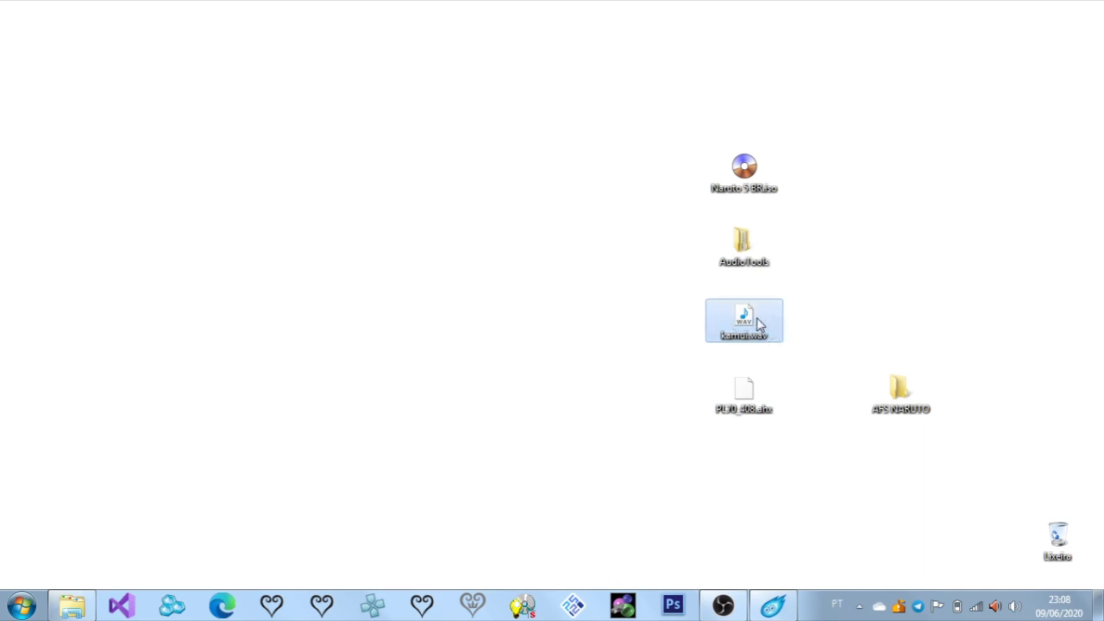
pyautogui.doubleClick(757, 321)
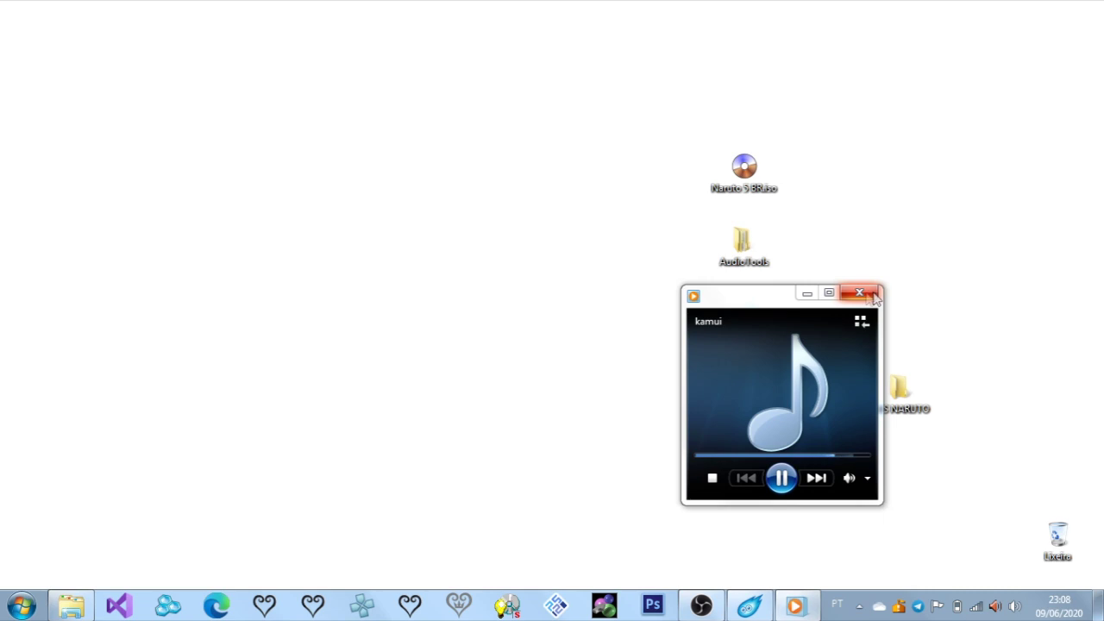
pyautogui.click(873, 295)
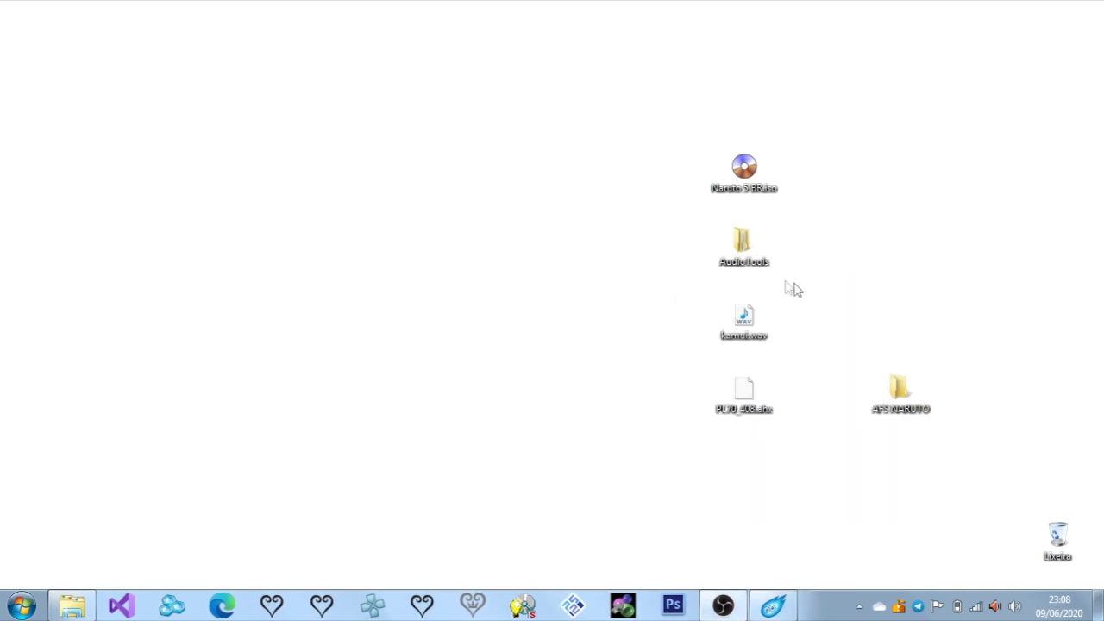
# Move PL70_408.ahx into the ADX&AHXtoWAV folder of AudioTools and convert it to WAV with CONVERTER AHX.bat.
pyautogui.doubleClick(747, 247)
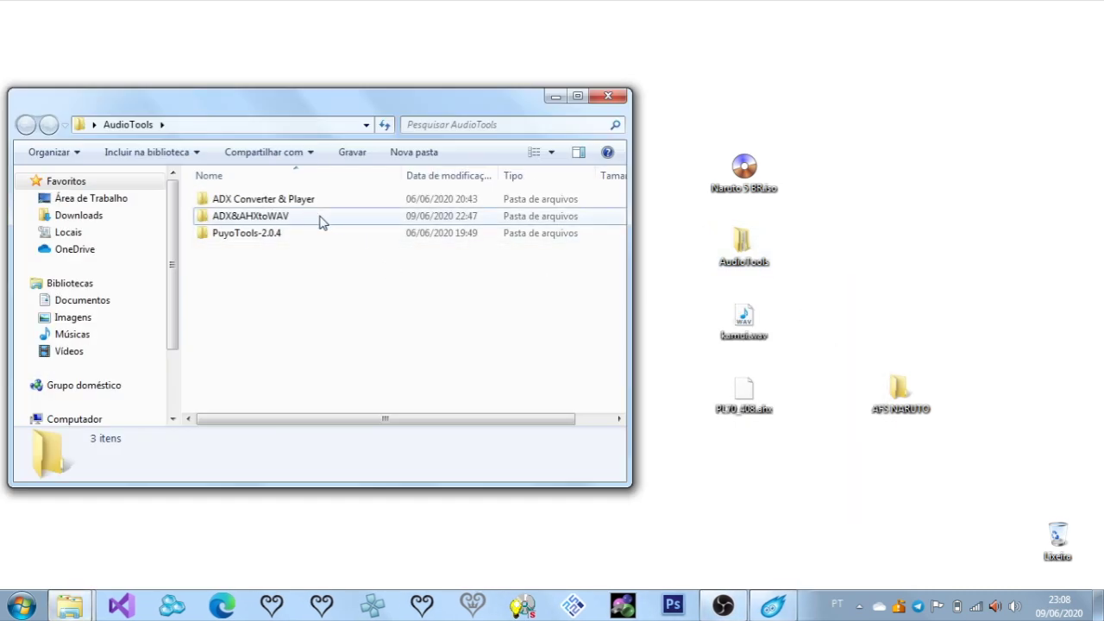
pyautogui.click(332, 218)
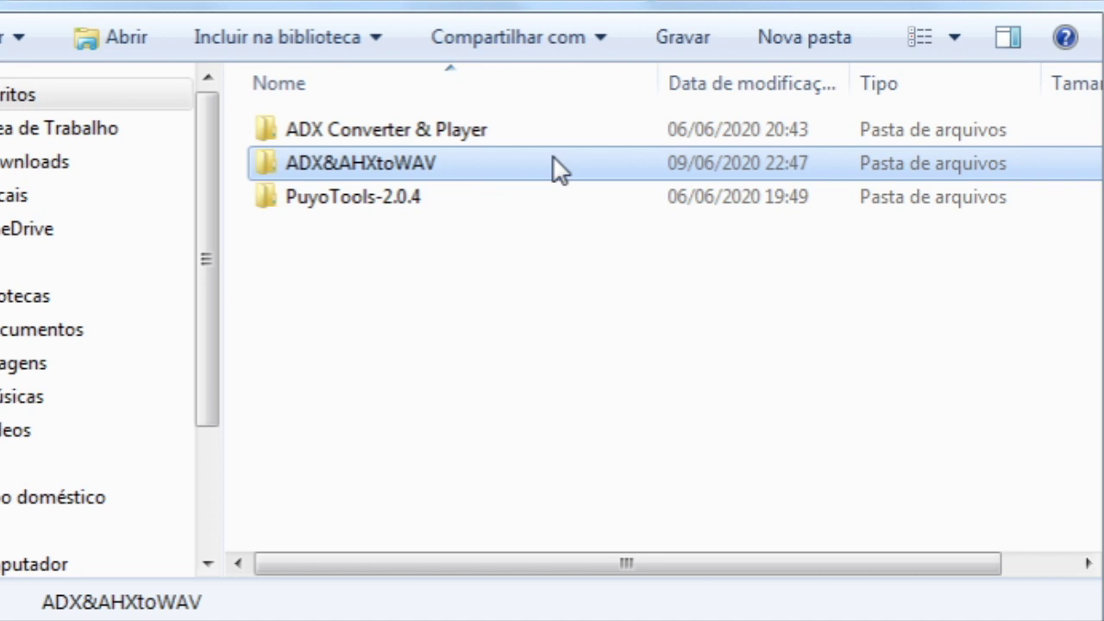
pyautogui.doubleClick(353, 217)
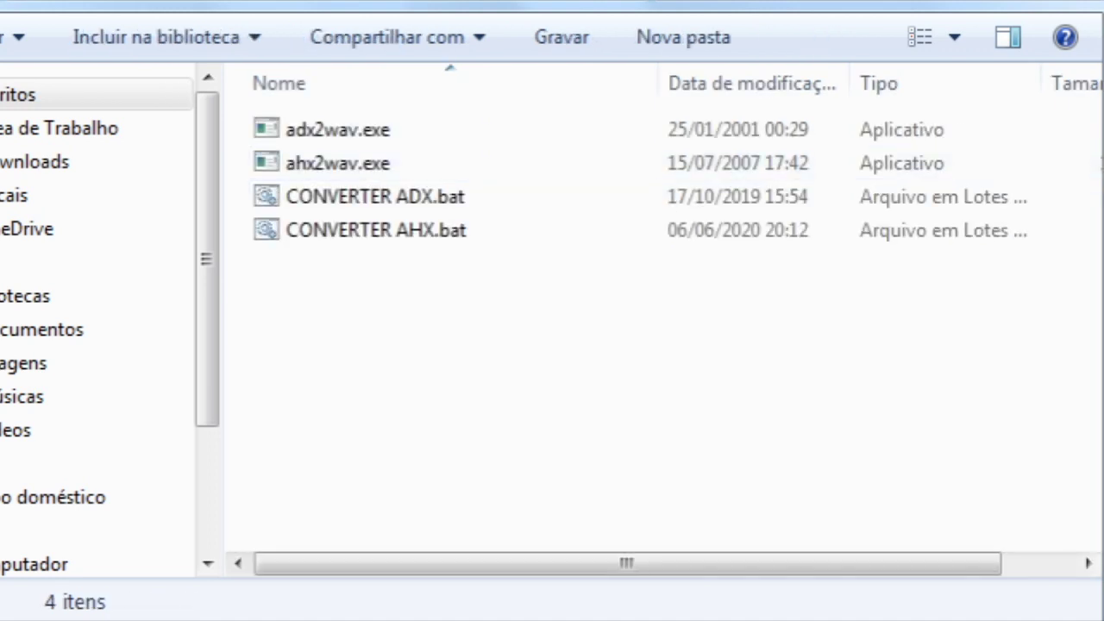
pyautogui.moveTo(1095, 423); pyautogui.dragTo(774, 406)
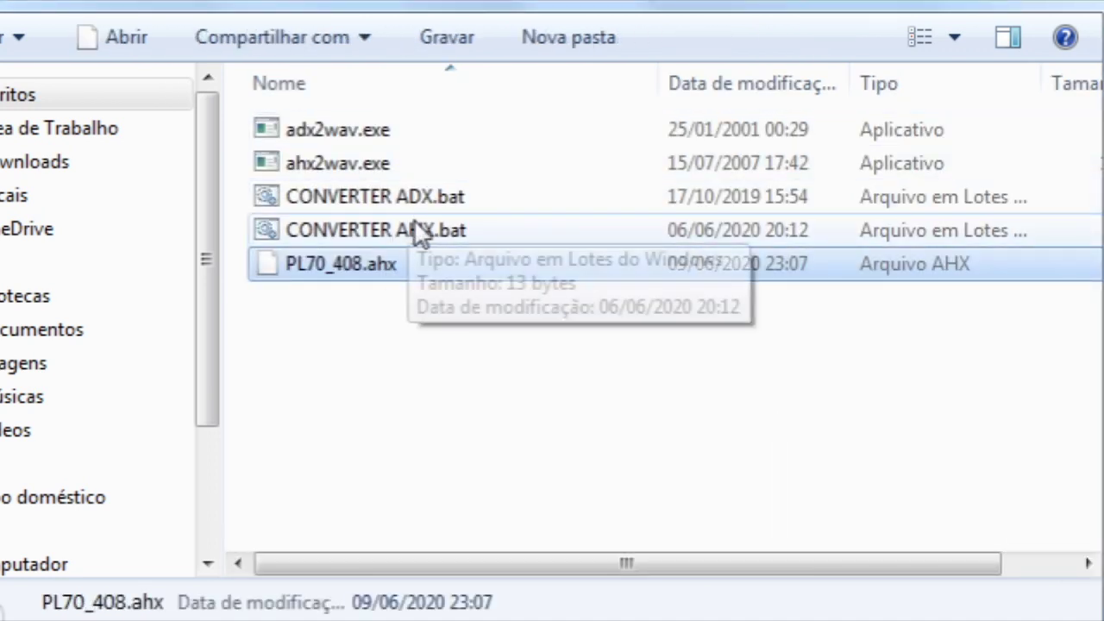
pyautogui.click(521, 233)
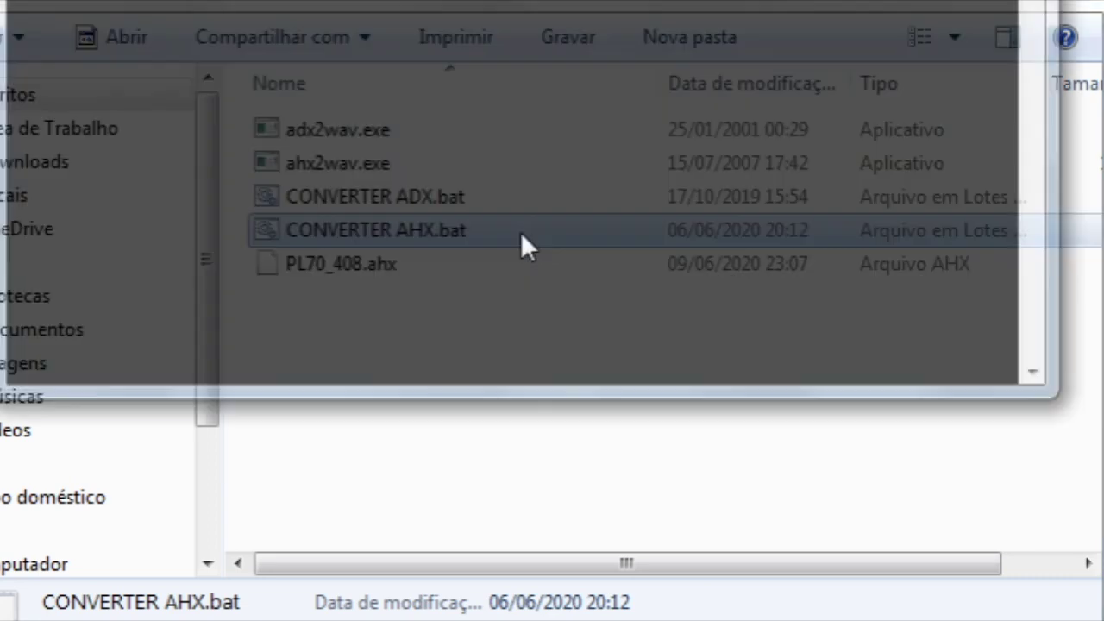
pyautogui.click(443, 305)
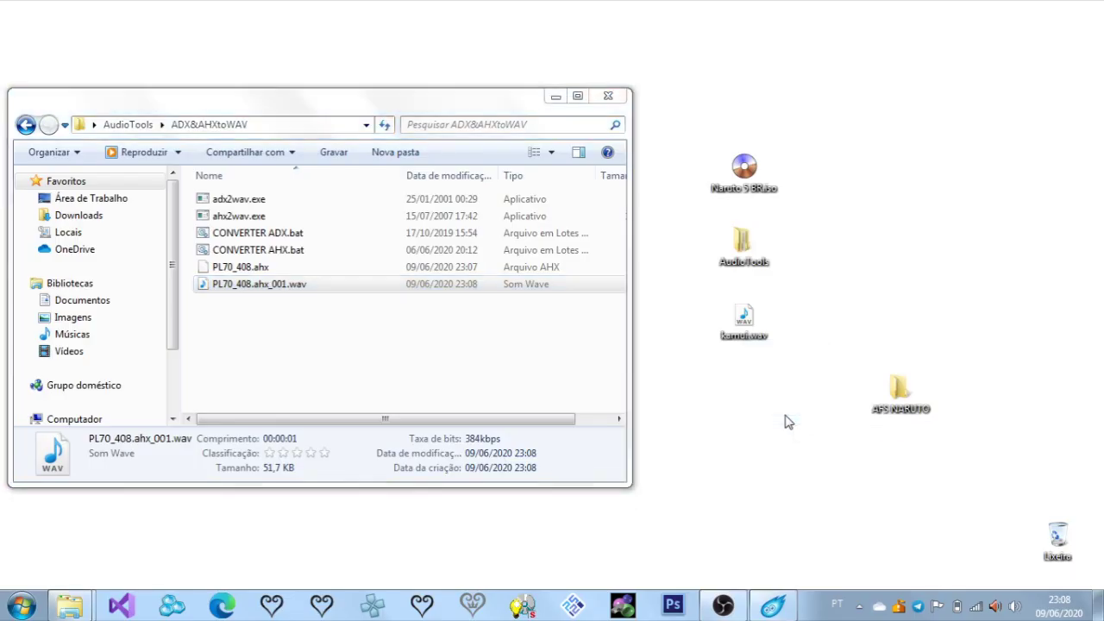
# Move PL70_408.ahx_001.wav to the desktop below kamui.wav, and send PL70_408.ahx to the Recycle Bin.
pyautogui.moveTo(787, 423); pyautogui.dragTo(787, 423)
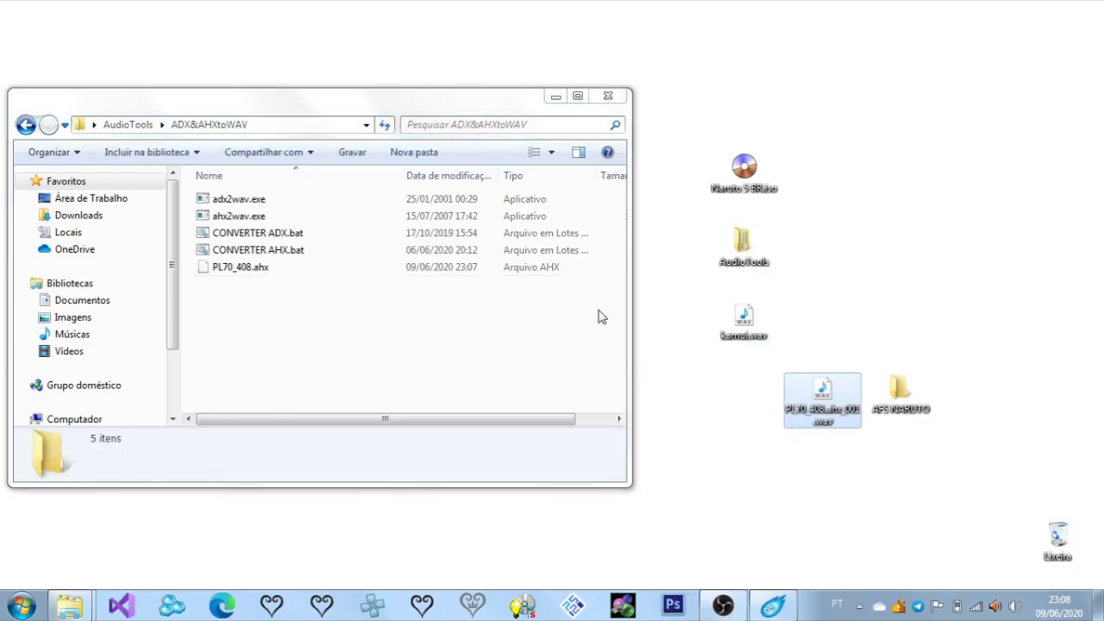
pyautogui.click(471, 270)
pyautogui.moveTo(471, 271); pyautogui.dragTo(1058, 539)
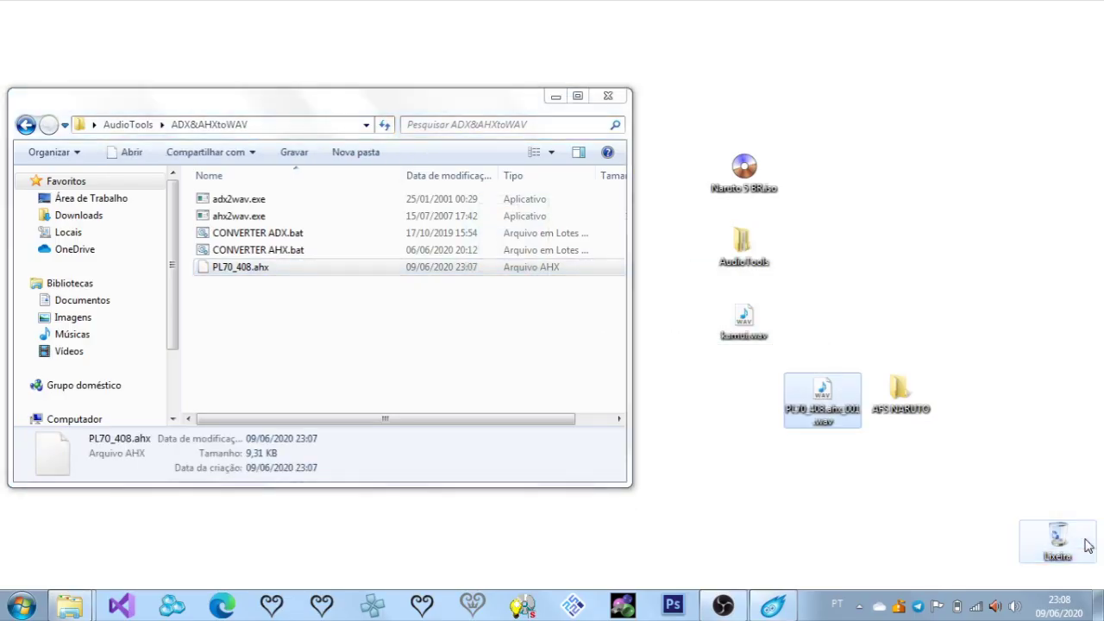
pyautogui.click(606, 100)
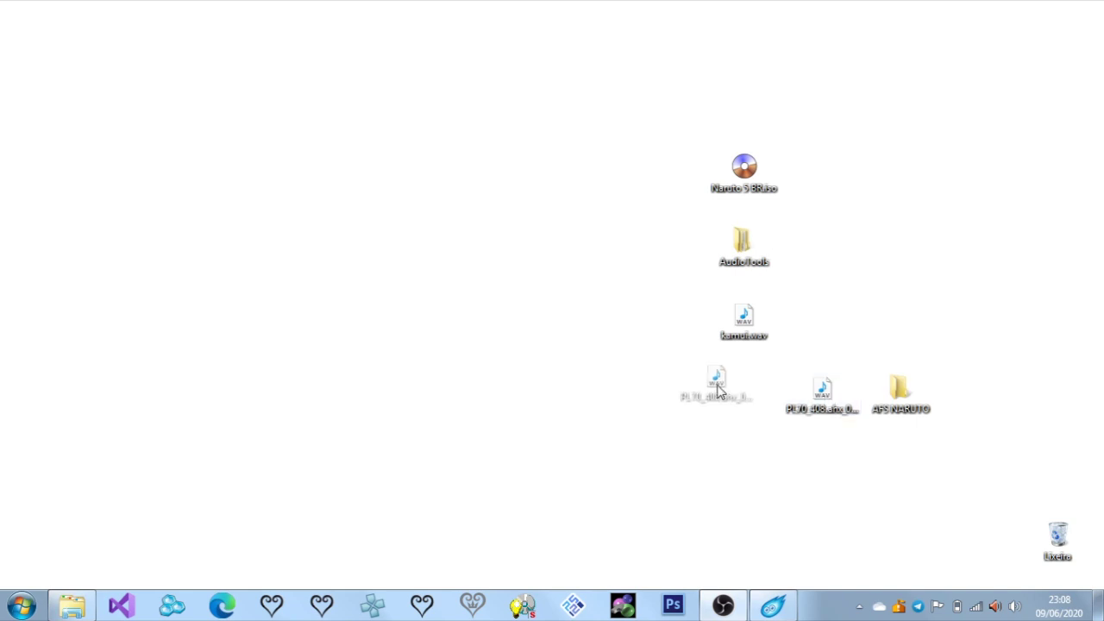
pyautogui.moveTo(718, 390); pyautogui.dragTo(721, 394)
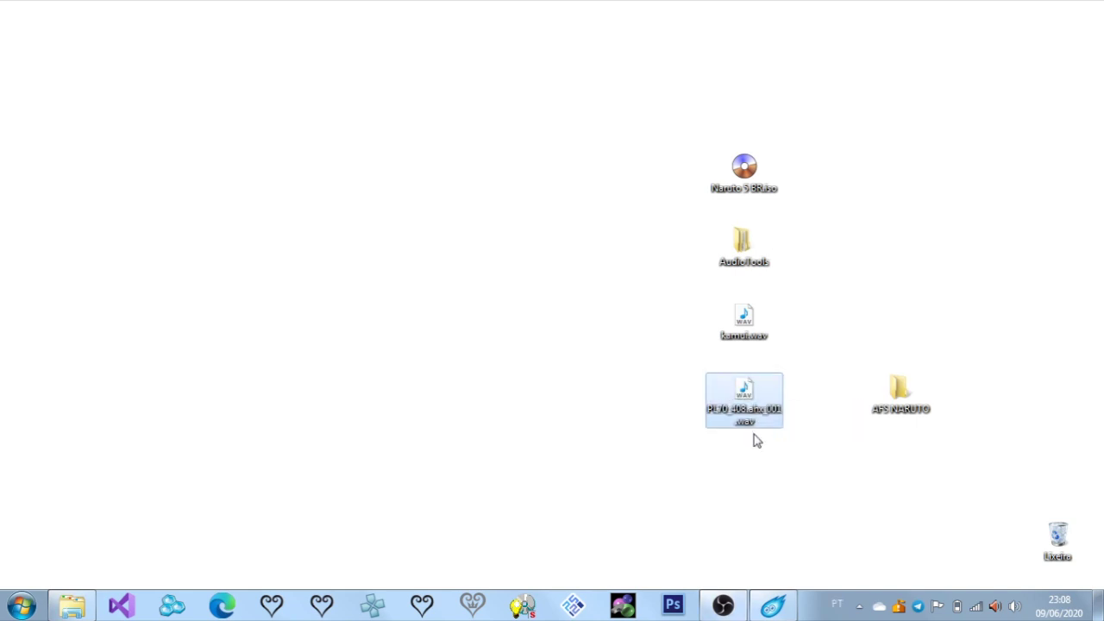
# Launch Audacity and import PL70_408.ahx_001.wav from the desktop, making a copy of the file for the project.
pyautogui.click(688, 453)
pyautogui.press('super')
pyautogui.click(91, 382)
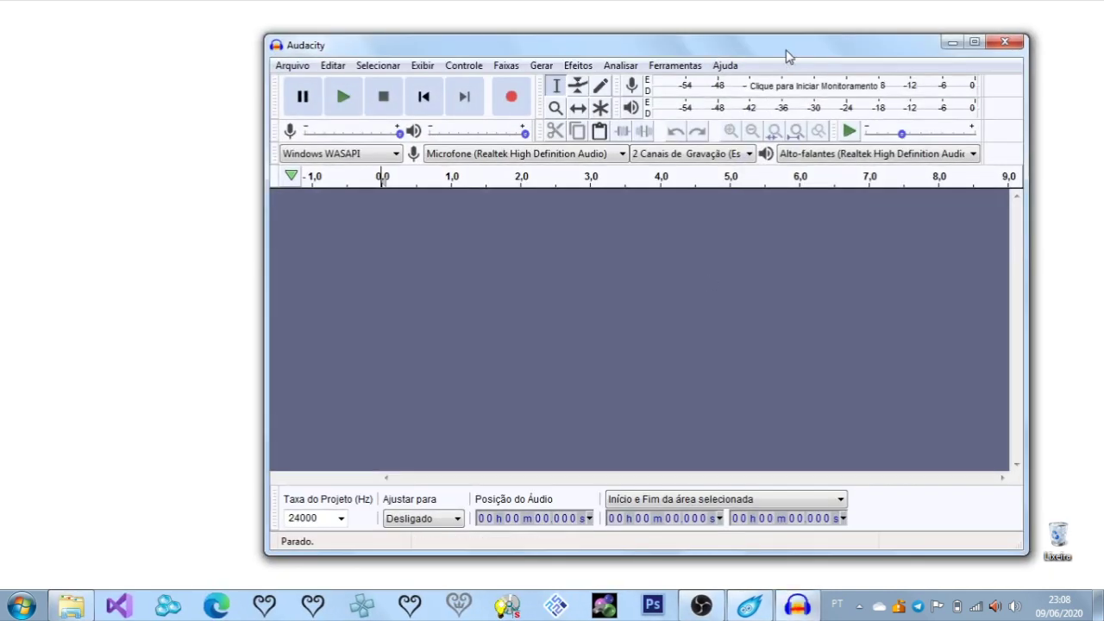
pyautogui.moveTo(786, 55); pyautogui.dragTo(533, 75)
pyautogui.moveTo(747, 390); pyautogui.dragTo(593, 381)
pyautogui.click(618, 432)
# Import kamui.wav as a second track below the PL70_408 track, copying it into the project.
pyautogui.moveTo(484, 73); pyautogui.dragTo(725, 65)
pyautogui.click(283, 105)
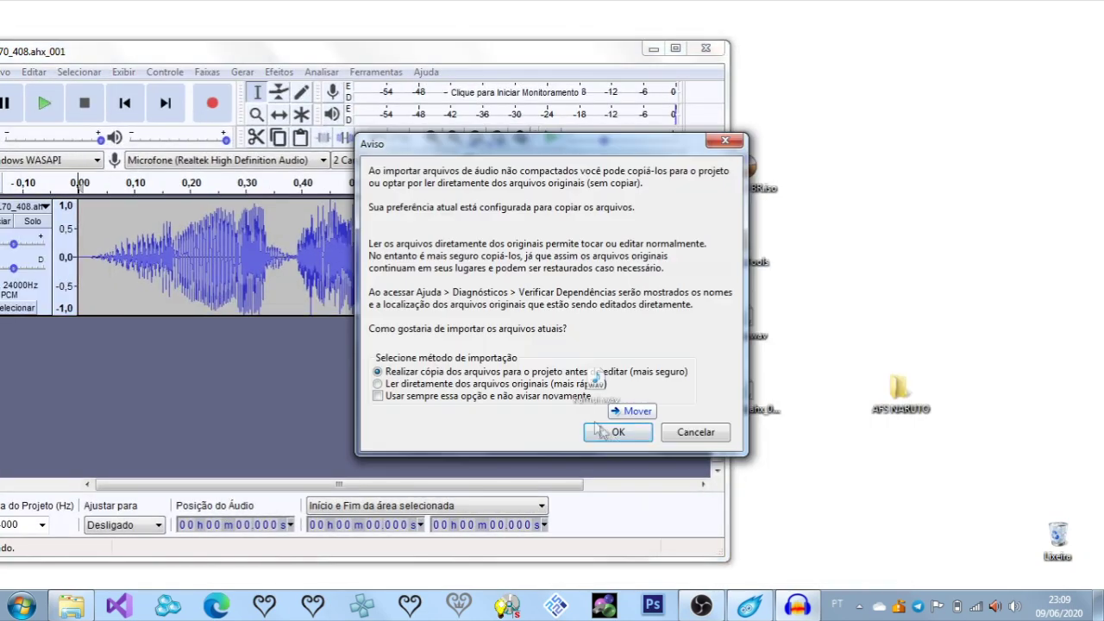
pyautogui.click(623, 431)
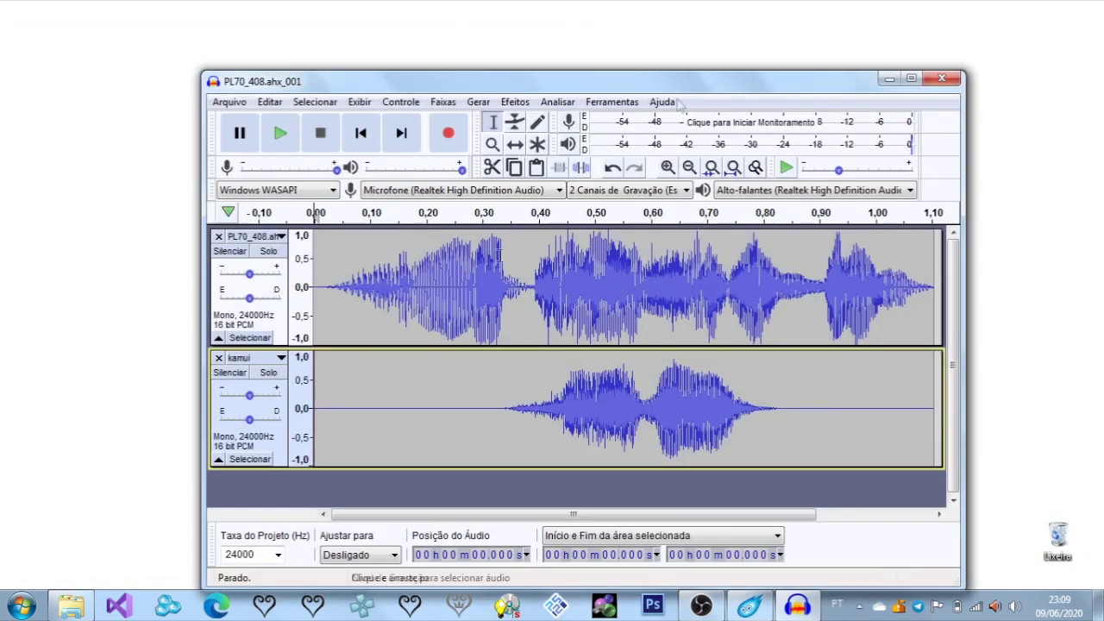
# Replace the audio in the PL70_408 track with the kamui audio, remove the kamui track, and play the result.
pyautogui.doubleClick(366, 410)
pyautogui.press('space')
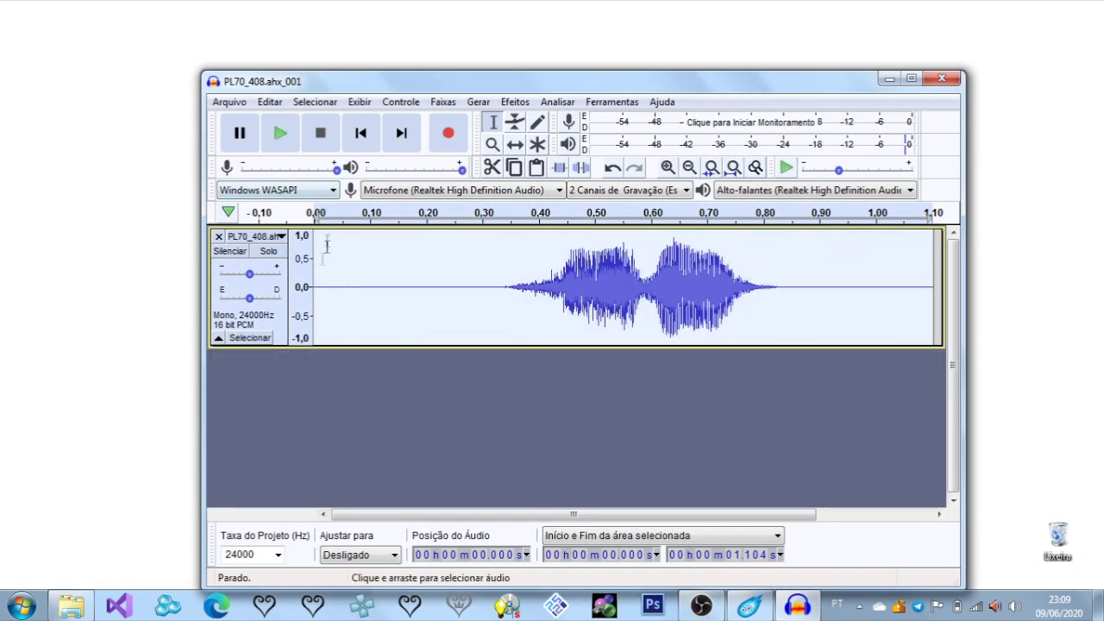
pyautogui.press('space')
pyautogui.press('space')
# Export the track as 16-bit PCM WAV over PL70_408.ahx_001.wav with blank metadata, and close Audacity without saving the project.
pyautogui.click(231, 103)
pyautogui.moveTo(259, 215)
pyautogui.click(468, 241)
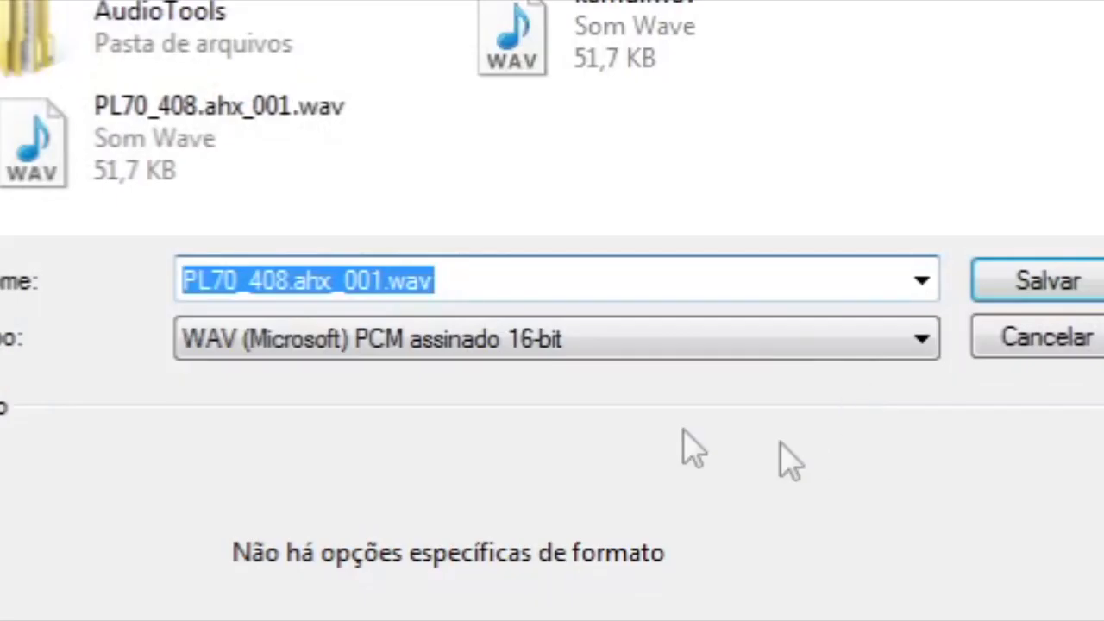
pyautogui.click(1048, 283)
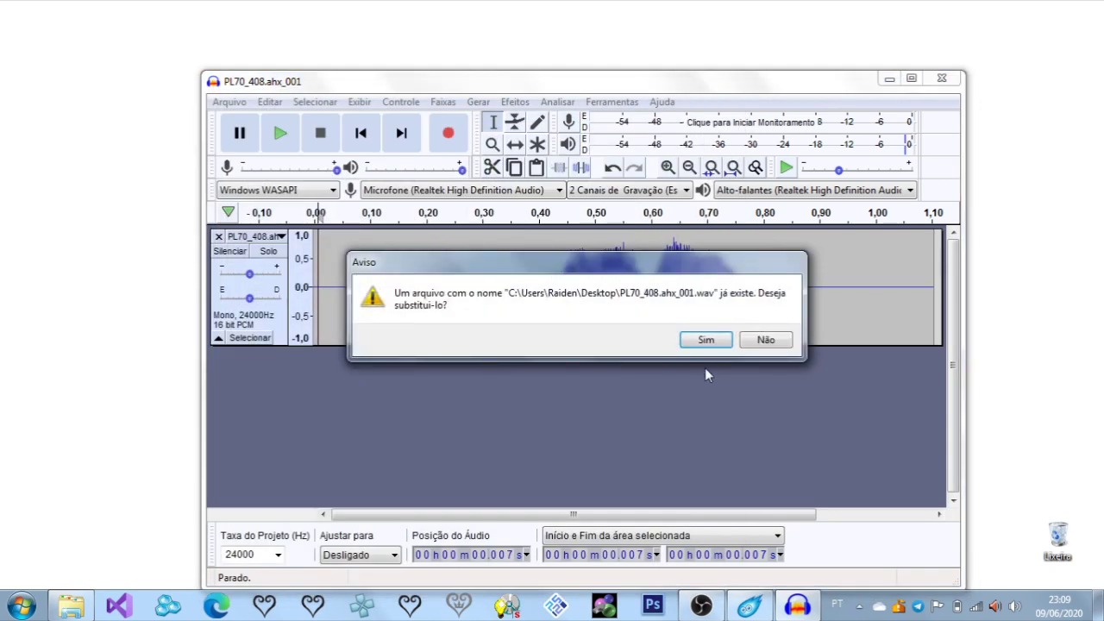
pyautogui.click(703, 340)
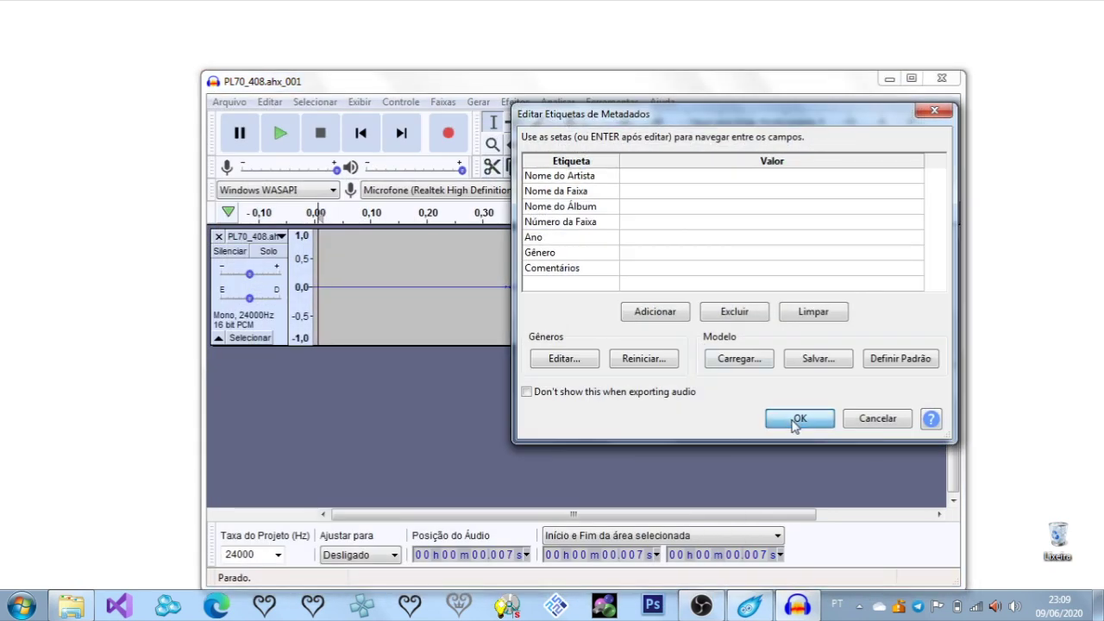
pyautogui.click(795, 419)
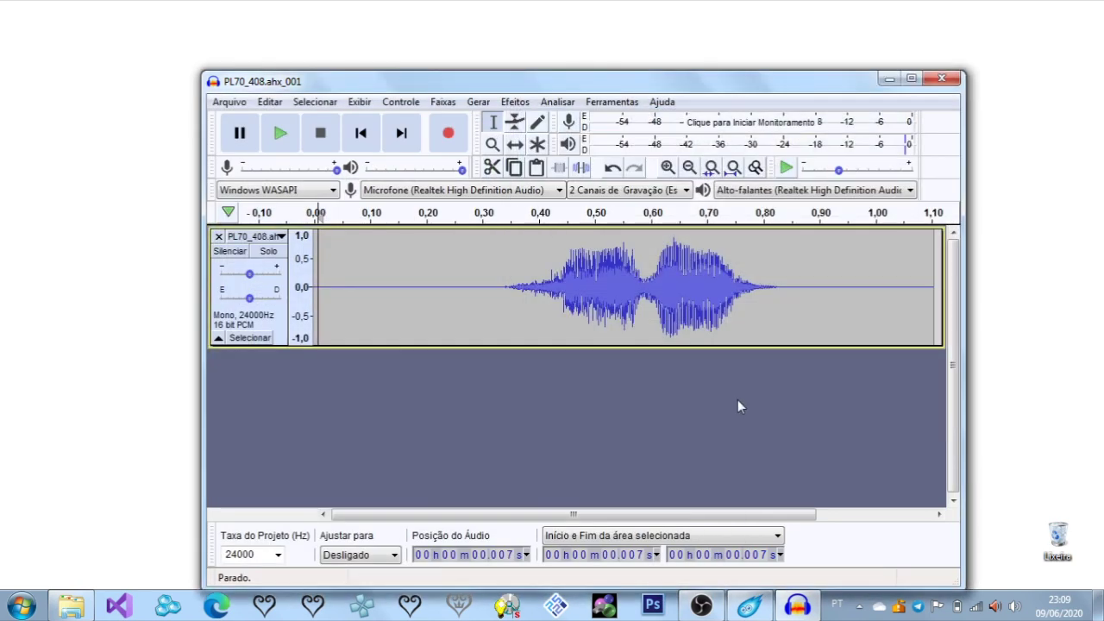
pyautogui.click(941, 79)
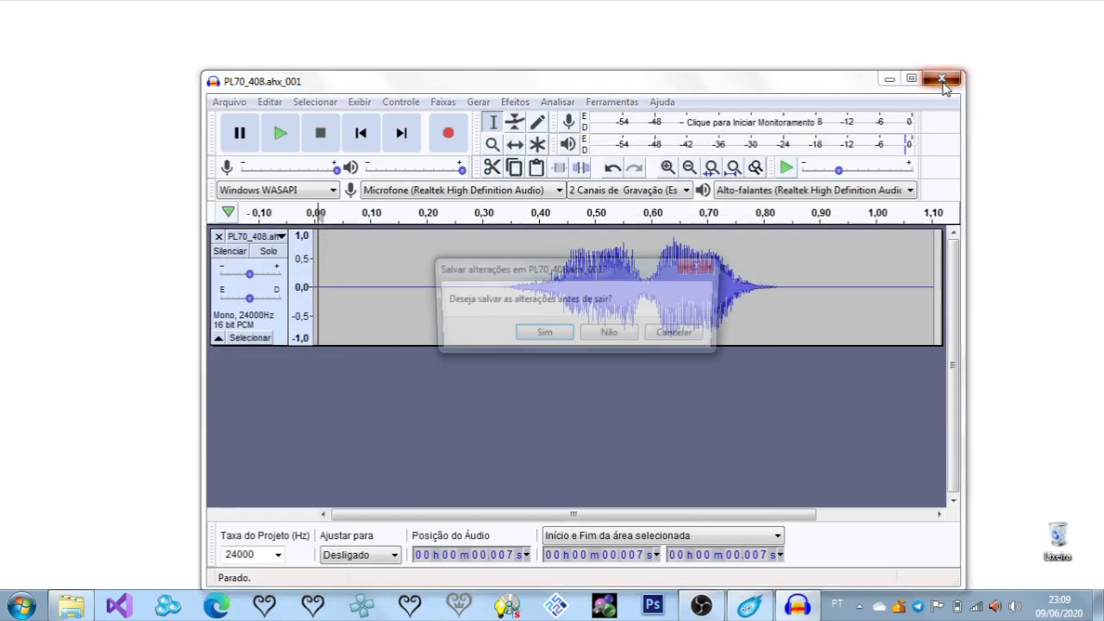
pyautogui.click(610, 334)
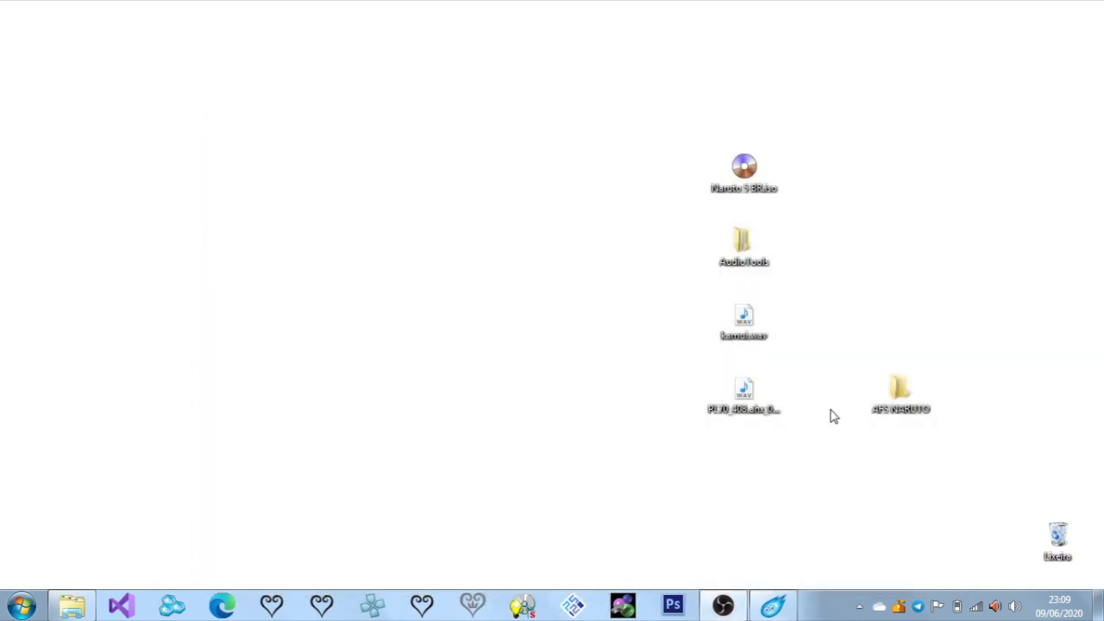
# Send kamui.wav to the Recycle Bin, play the exported PL70_408.ahx_001.wav, and close the media player.
pyautogui.click(740, 335)
pyautogui.moveTo(1032, 479); pyautogui.dragTo(1059, 539)
pyautogui.doubleClick(732, 390)
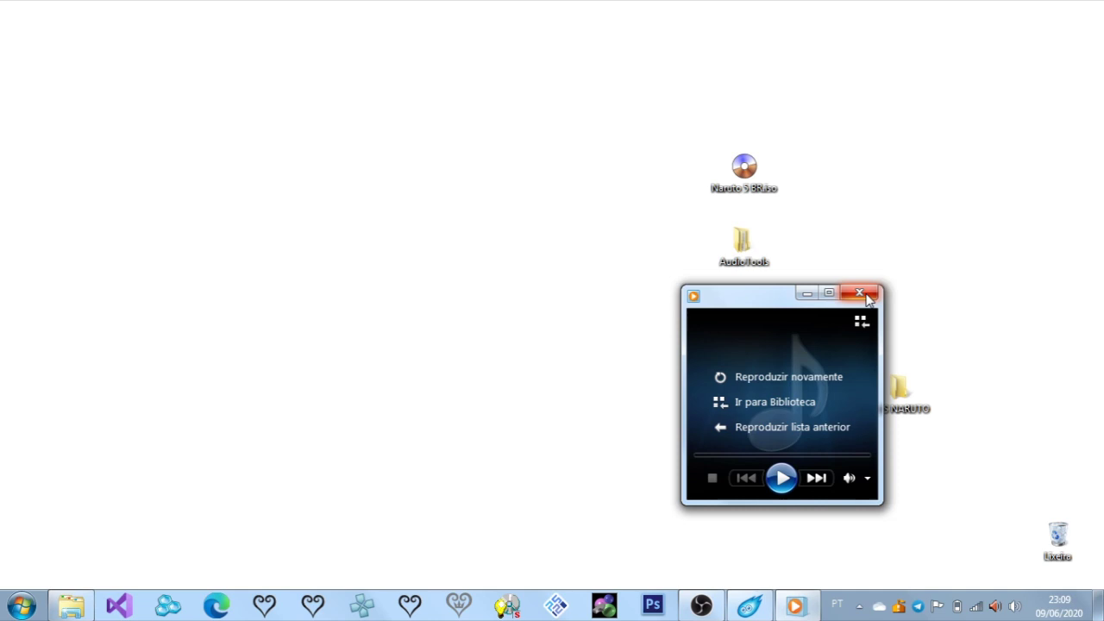
pyautogui.click(859, 292)
# Place PL70_408.ahx_001.wav directly below AudioTools on the desktop and rename it PL70_408.wav.
pyautogui.click(740, 404)
pyautogui.moveTo(750, 409); pyautogui.dragTo(772, 307)
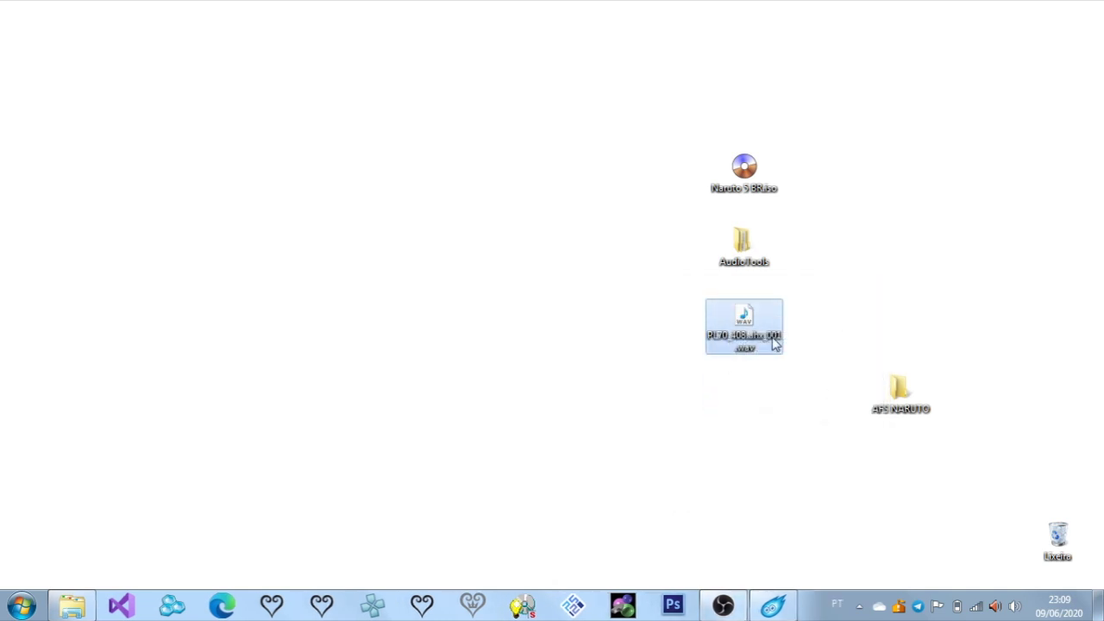
pyautogui.click(748, 339)
pyautogui.click(781, 336)
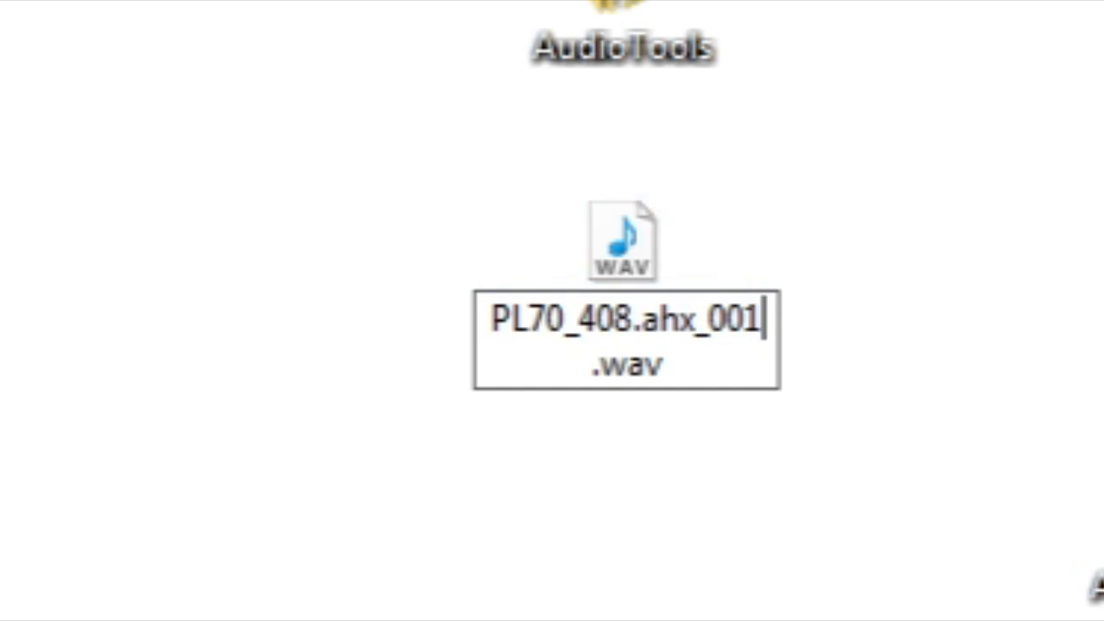
pyautogui.press('BackSpace')
pyautogui.press('BackSpace')
pyautogui.press('BackSpace')
pyautogui.press('BackSpace')
pyautogui.press('BackSpace')
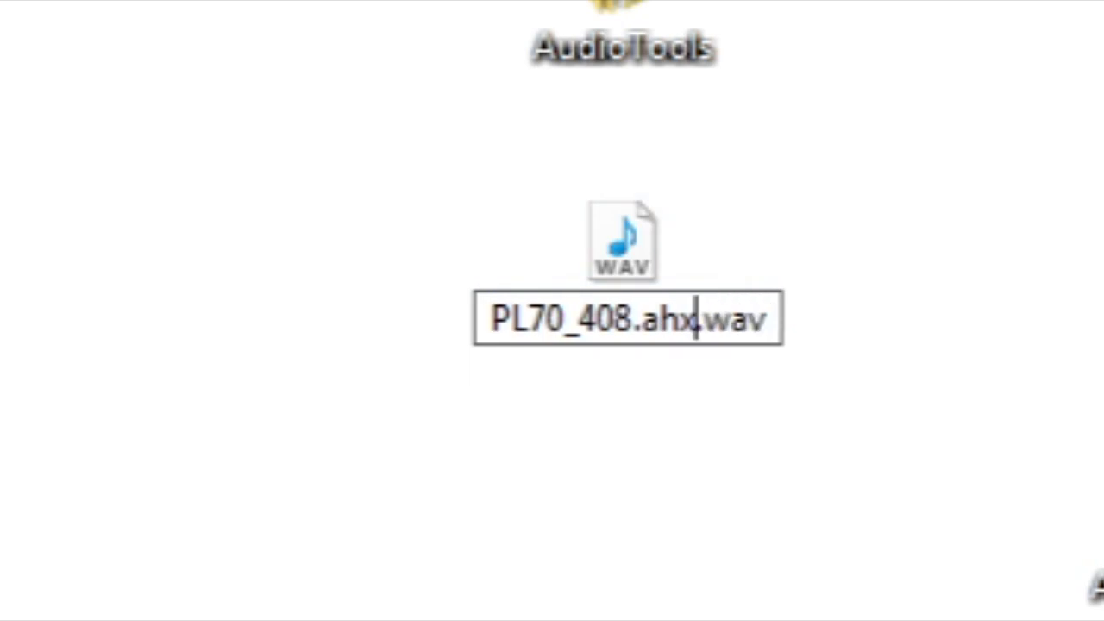
pyautogui.press('BackSpace')
pyautogui.press('BackSpace')
pyautogui.press('BackSpace')
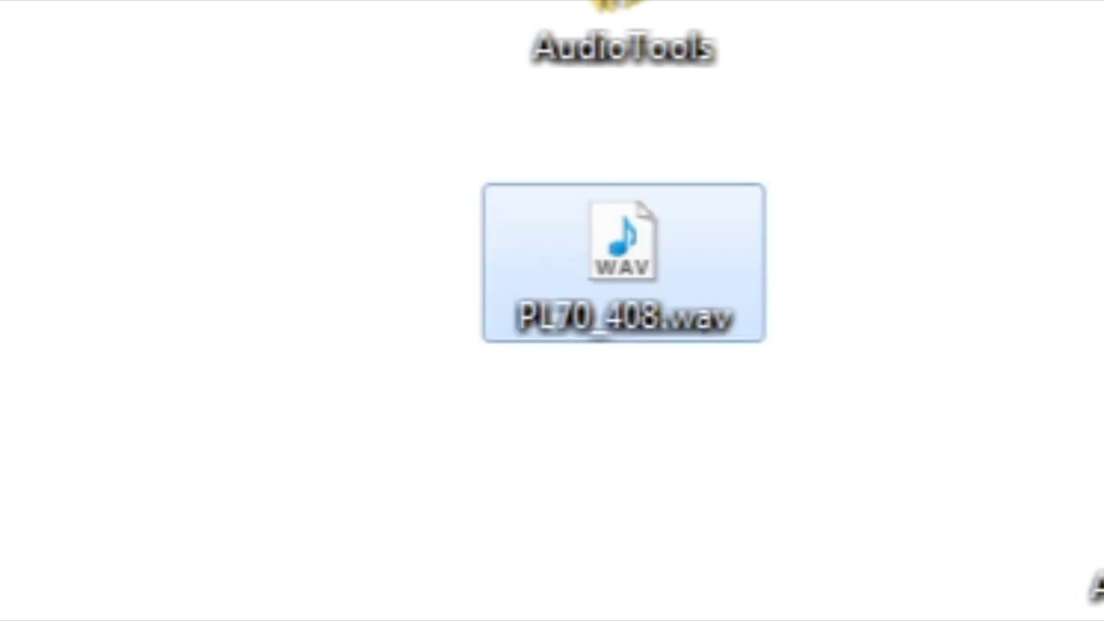
pyautogui.press('Return')
pyautogui.moveTo(739, 371); pyautogui.dragTo(771, 376)
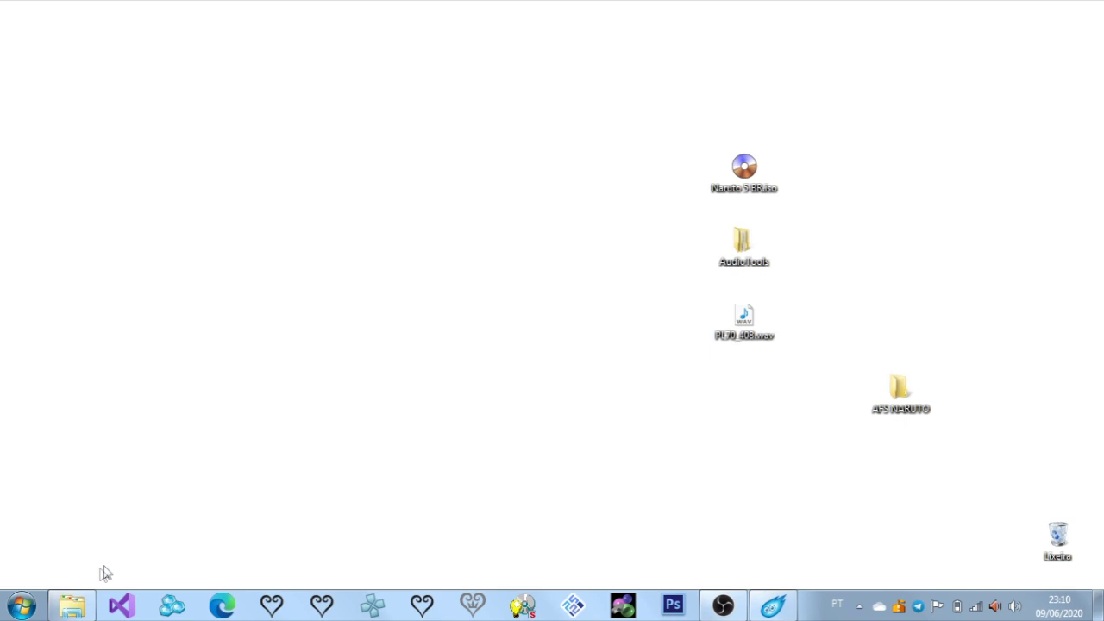
# Launch AdxEncoder.exe from the ADX Converter & Player folder and add PL70_408.wav to its encoding targets.
pyautogui.click(72, 609)
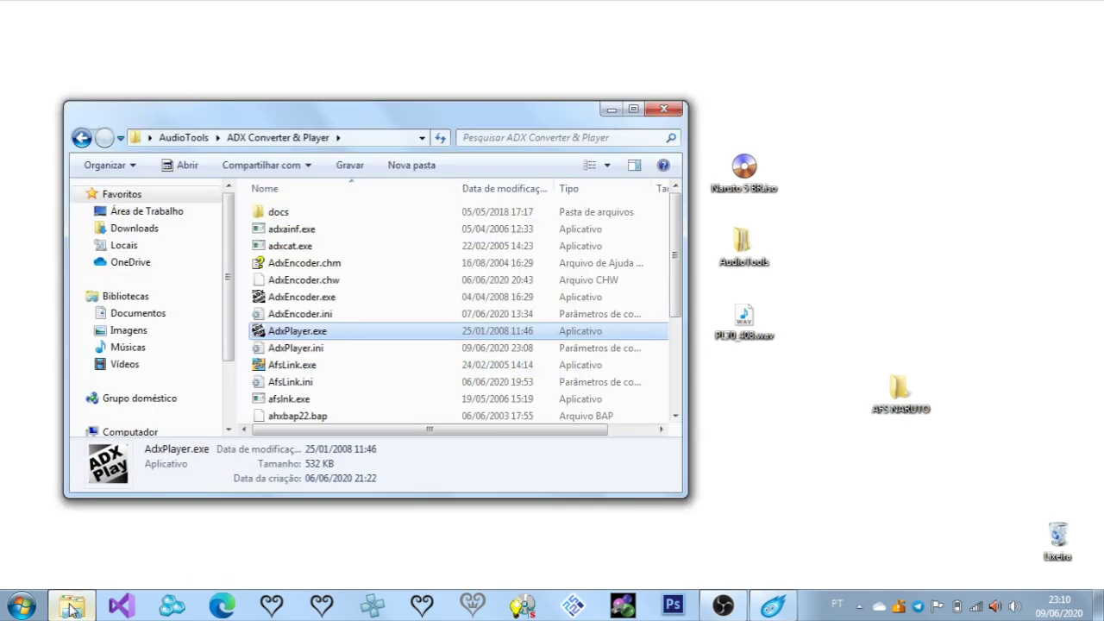
pyautogui.click(351, 298)
pyautogui.doubleClick(366, 295)
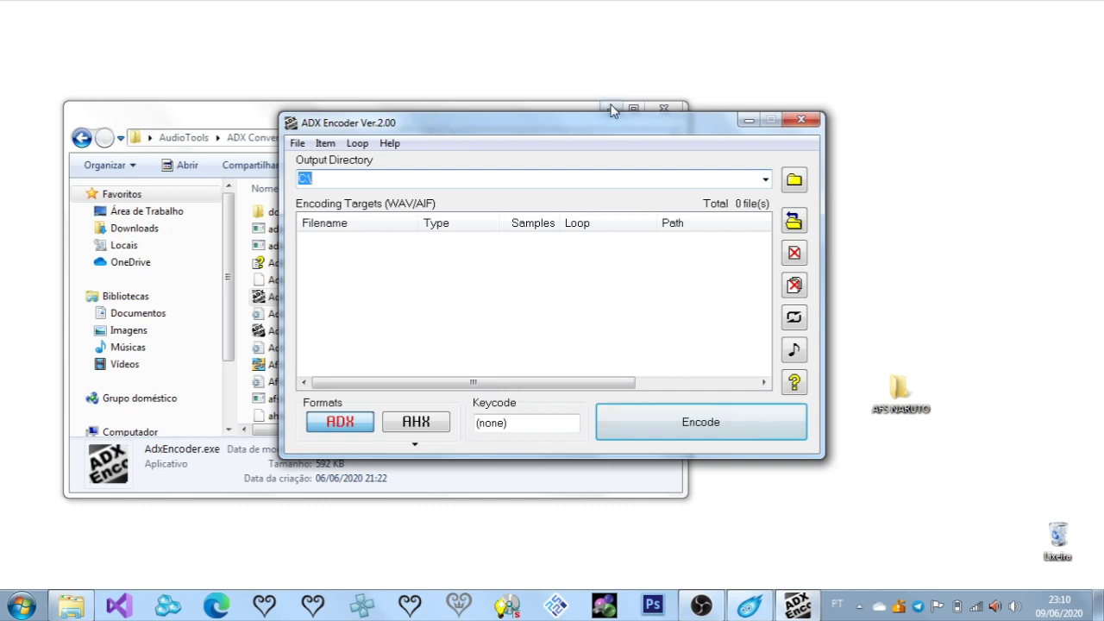
pyautogui.click(611, 111)
pyautogui.moveTo(613, 118); pyautogui.dragTo(489, 123)
pyautogui.moveTo(754, 331); pyautogui.dragTo(518, 249)
pyautogui.moveTo(483, 124); pyautogui.dragTo(576, 146)
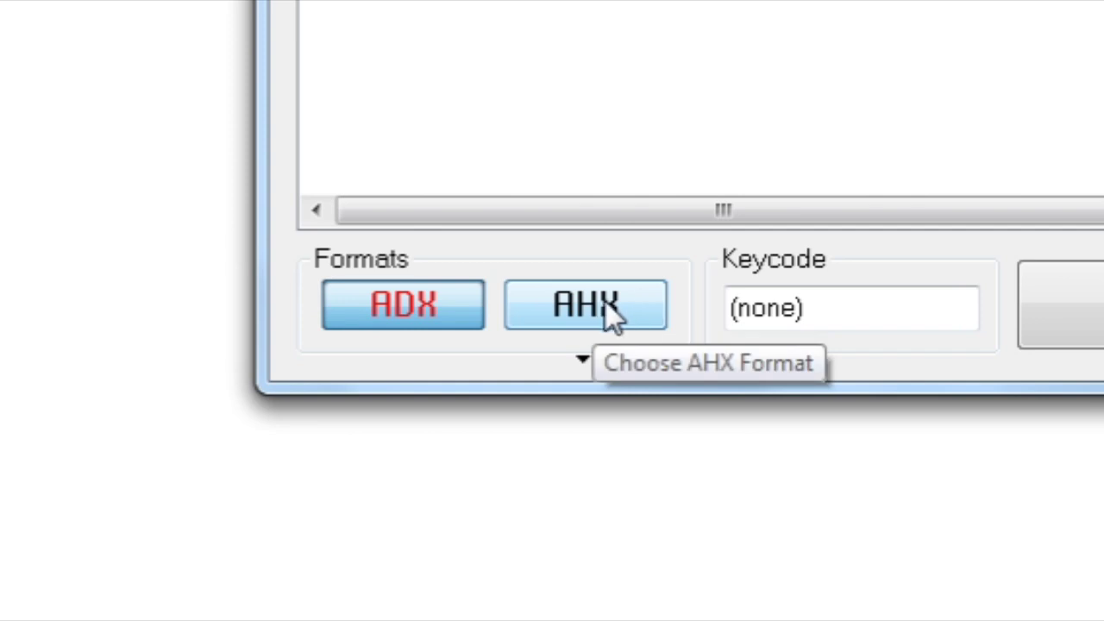
# Encode PL70_408.wav in AHX format with preset 0 to the desktop, and close ADX Encoder.
pyautogui.click(610, 319)
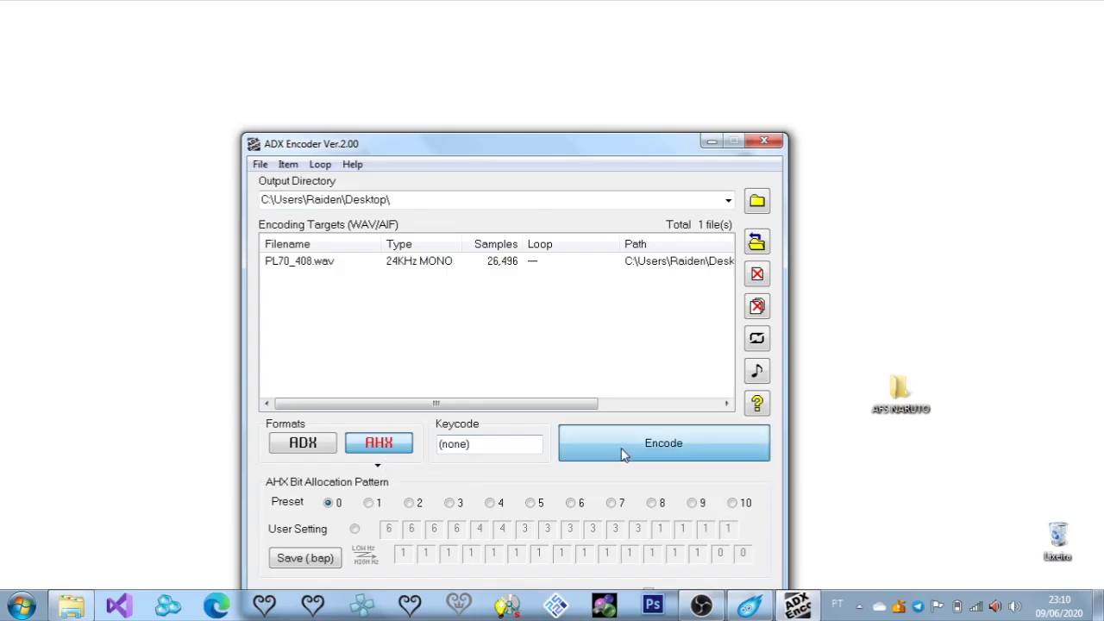
pyautogui.click(624, 451)
pyautogui.click(556, 452)
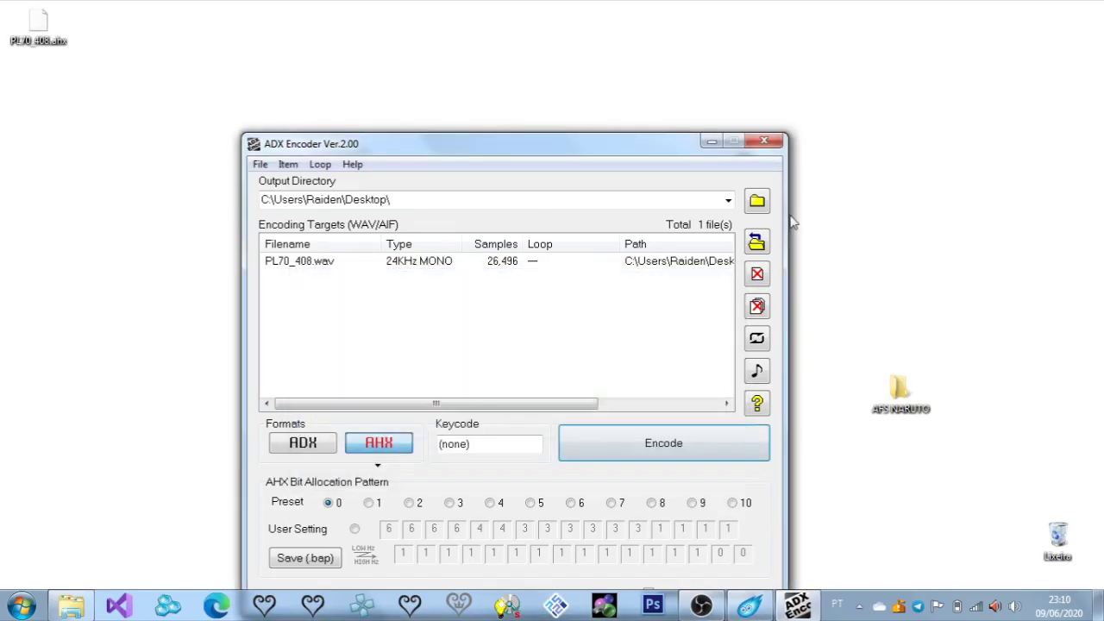
pyautogui.click(765, 142)
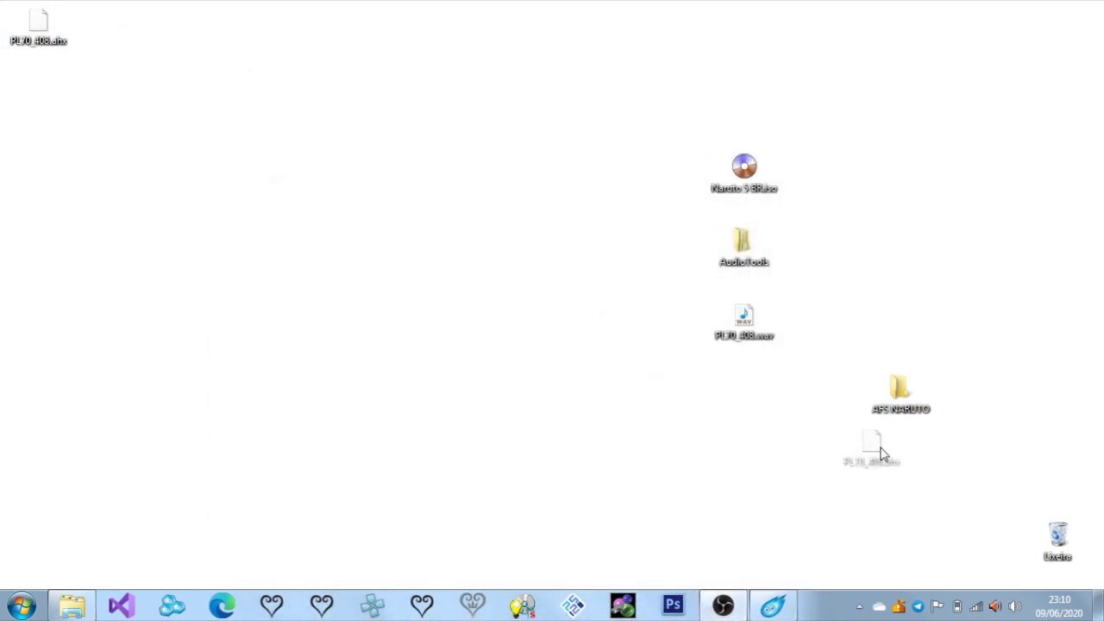
# Delete PL70_408.wav from the desktop and put the new PL70_408.ahx in its place below AudioTools.
pyautogui.moveTo(879, 453); pyautogui.dragTo(733, 375)
pyautogui.click(744, 321)
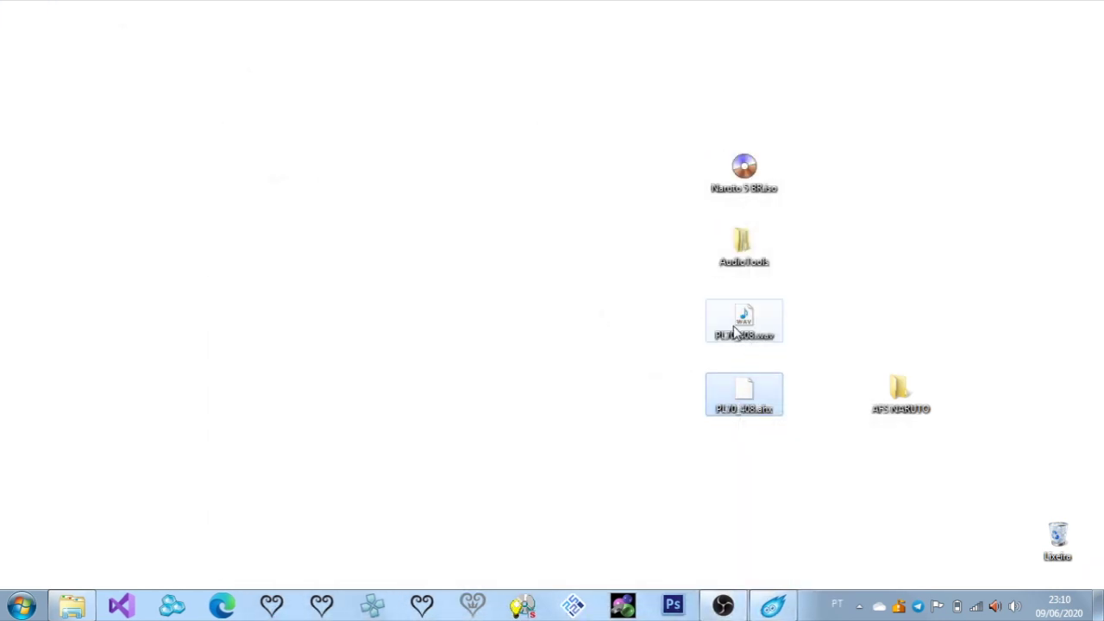
pyautogui.press('Delete')
pyautogui.moveTo(746, 401); pyautogui.dragTo(759, 350)
# Move PL70_408.ahx from the desktop into the extracted PL70a folder under AFS NARUTO's plvoice files, and close the folder window.
pyautogui.doubleClick(888, 392)
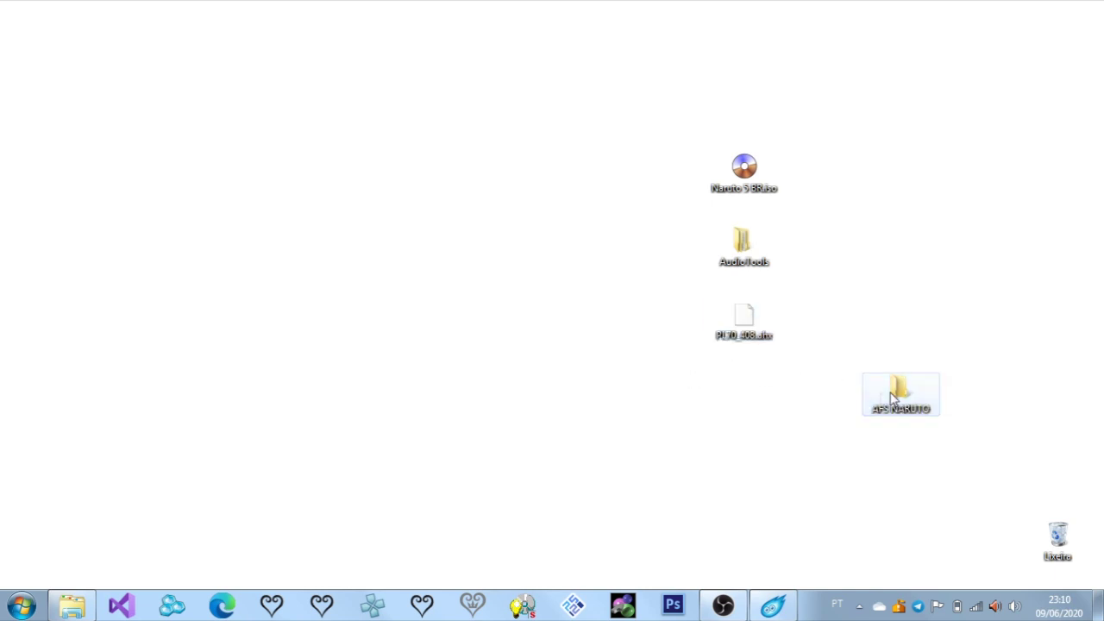
pyautogui.doubleClick(401, 199)
pyautogui.doubleClick(401, 200)
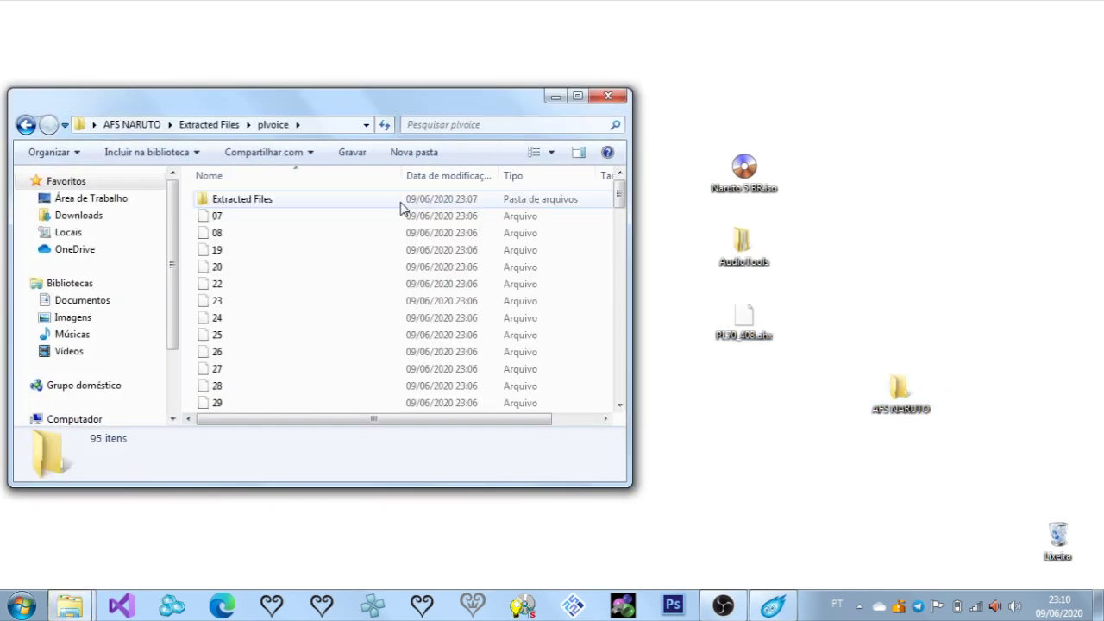
pyautogui.doubleClick(401, 199)
pyautogui.doubleClick(401, 199)
pyautogui.moveTo(898, 393)
pyautogui.mouseDown()
pyautogui.moveTo(759, 401)
pyautogui.moveTo(899, 394)
pyautogui.mouseUp()
pyautogui.moveTo(744, 320); pyautogui.dragTo(604, 345)
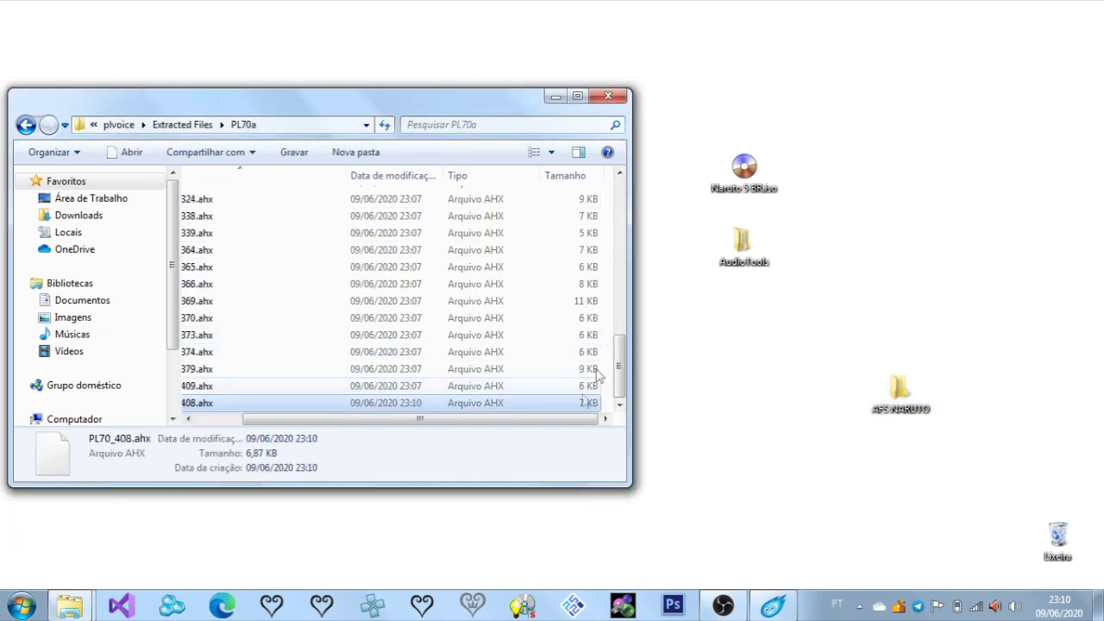
pyautogui.moveTo(503, 420); pyautogui.dragTo(422, 394)
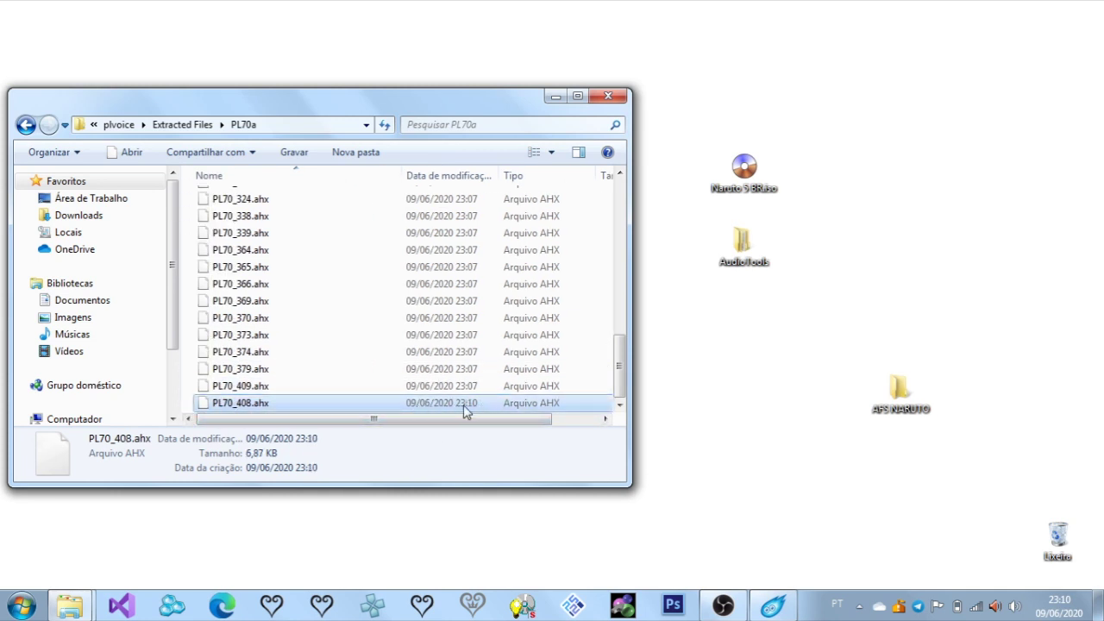
pyautogui.click(609, 97)
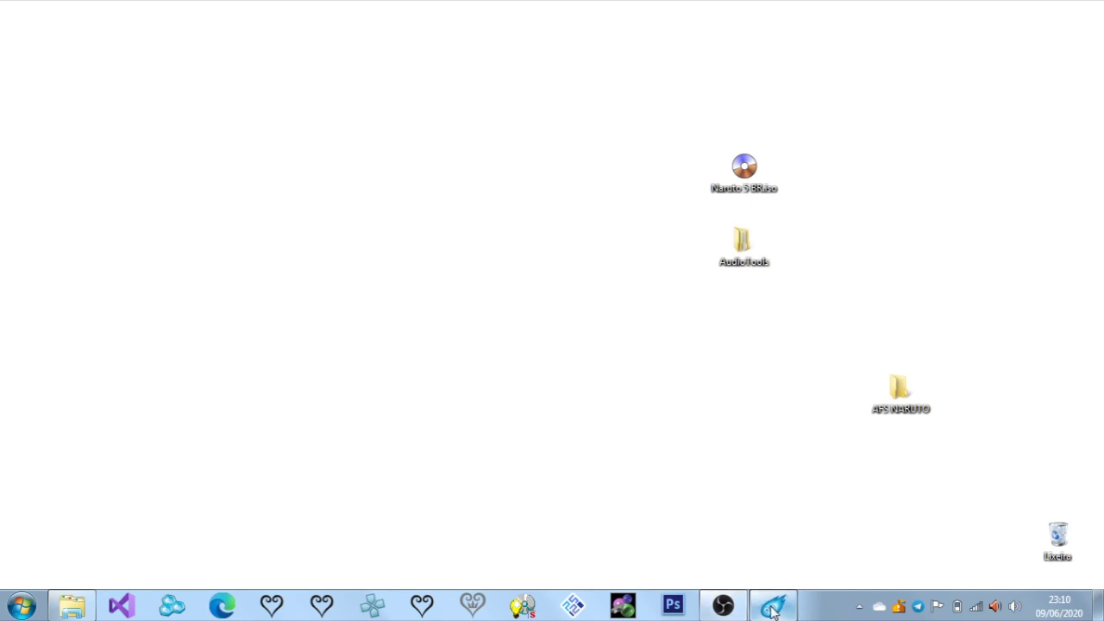
# Set up a new archive in Puyo Tools in AFS format, Version 2, with the files listed in PL70a's entries.txt.
pyautogui.click(773, 607)
pyautogui.click(366, 201)
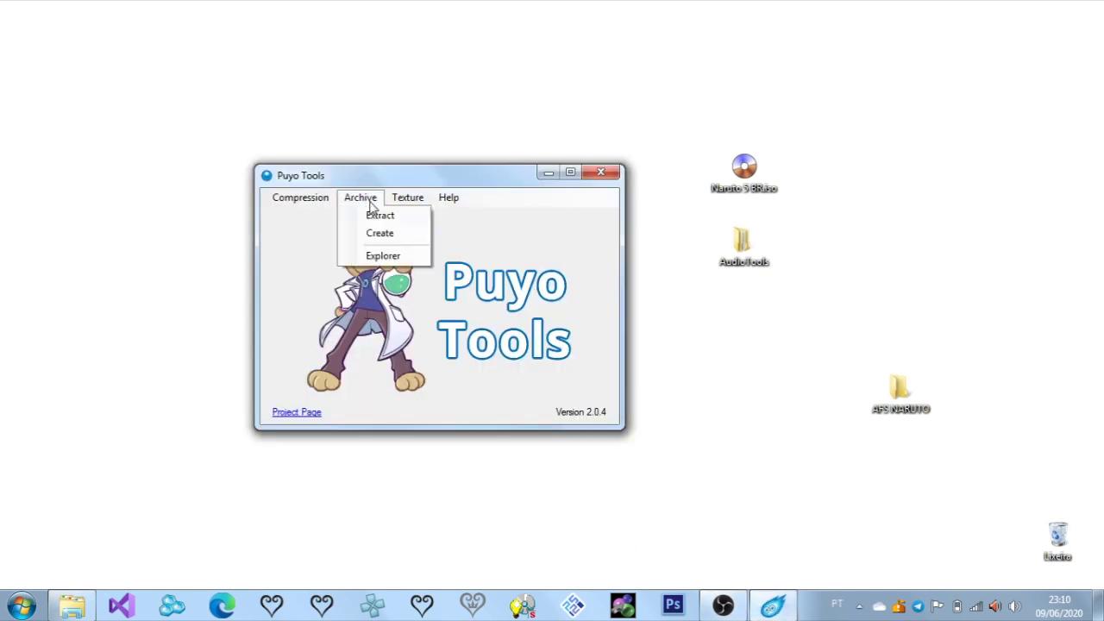
pyautogui.click(420, 235)
pyautogui.click(459, 175)
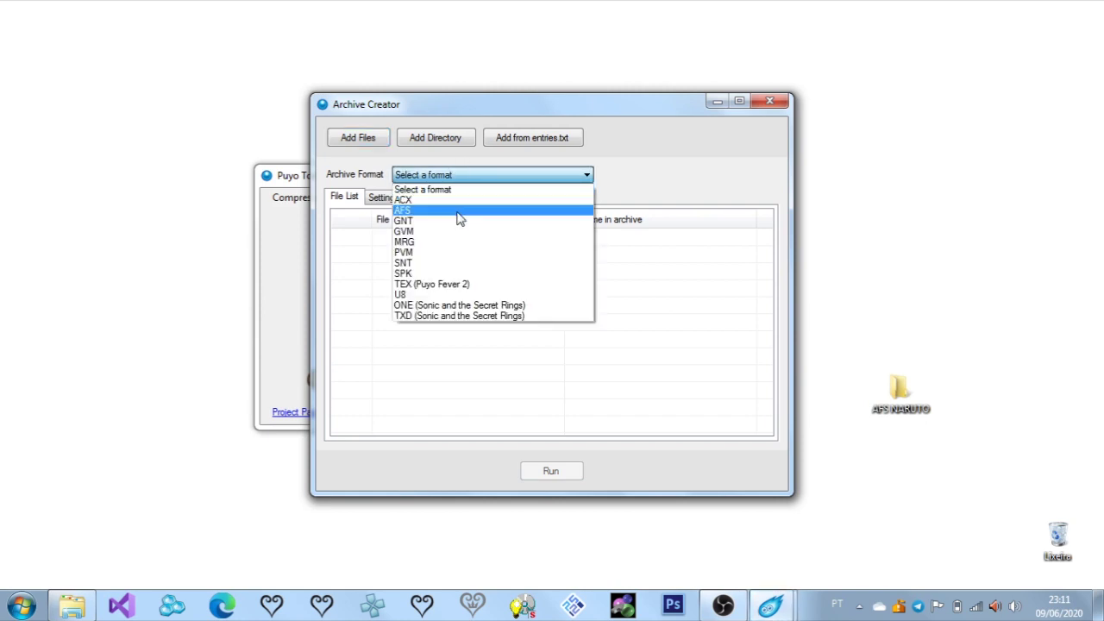
pyautogui.click(457, 212)
pyautogui.click(382, 198)
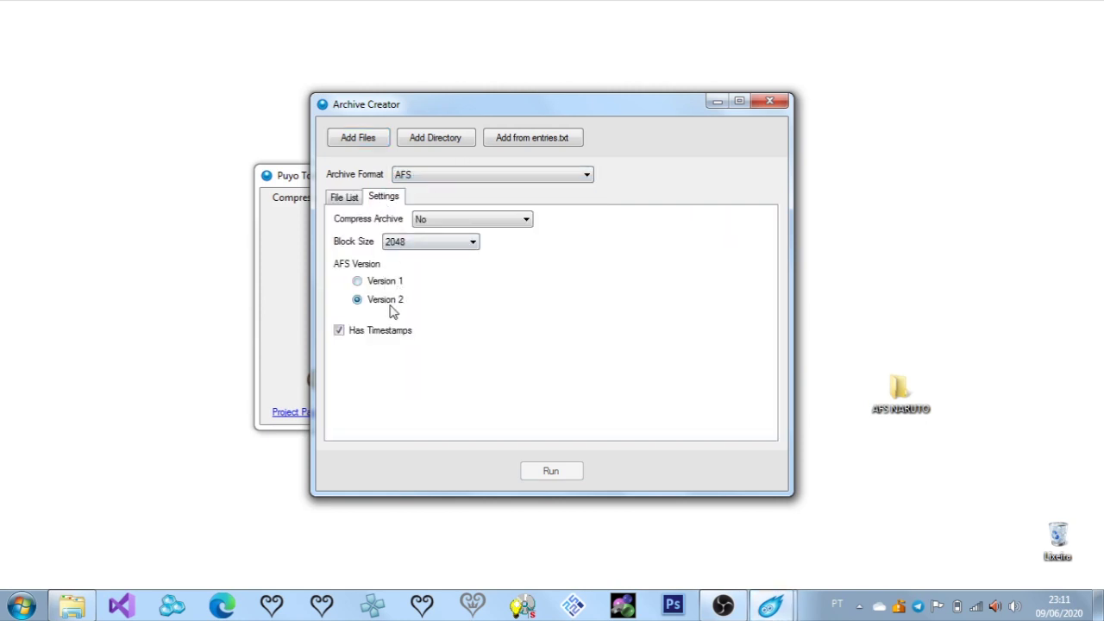
pyautogui.click(343, 197)
pyautogui.click(532, 138)
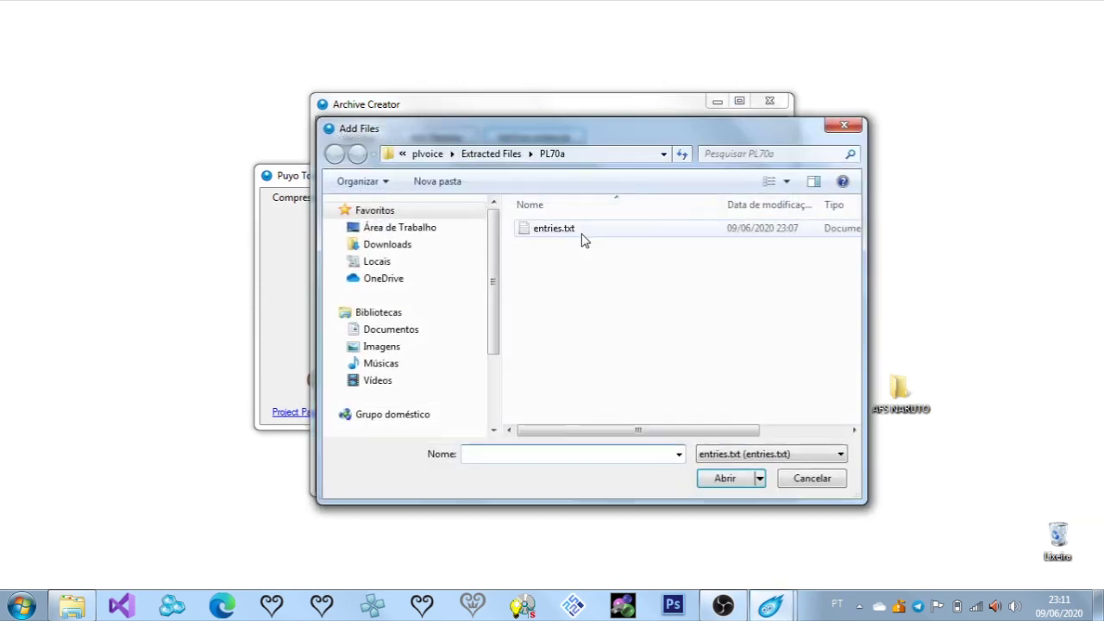
pyautogui.doubleClick(581, 234)
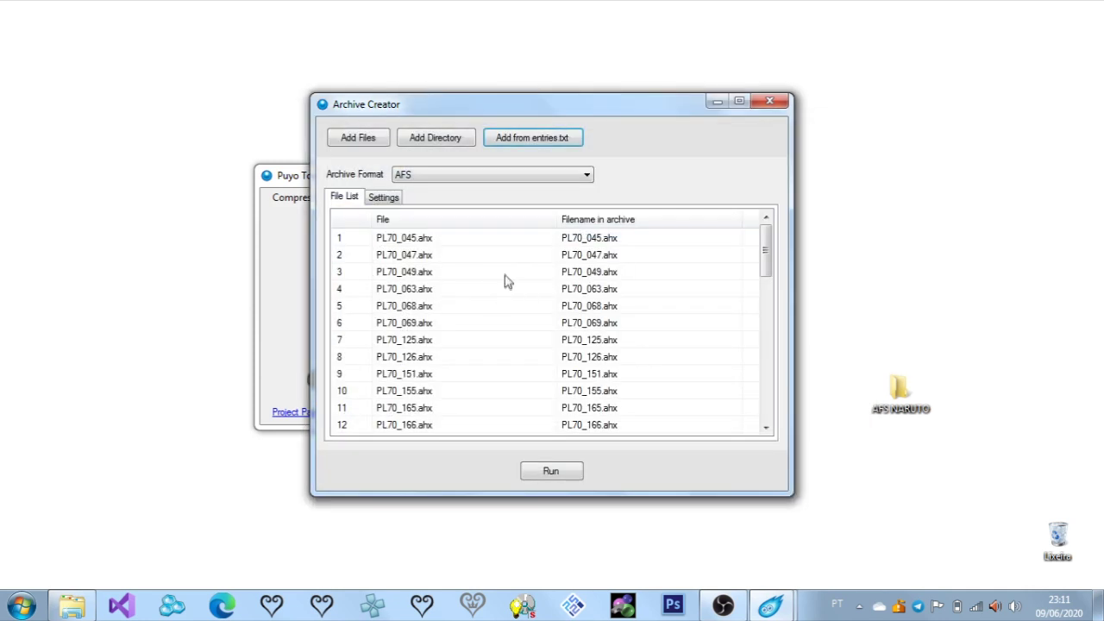
pyautogui.moveTo(769, 263); pyautogui.dragTo(764, 209)
# Build the archive and save it over PL70a.afs in the plvoice folder.
pyautogui.click(556, 473)
pyautogui.click(483, 153)
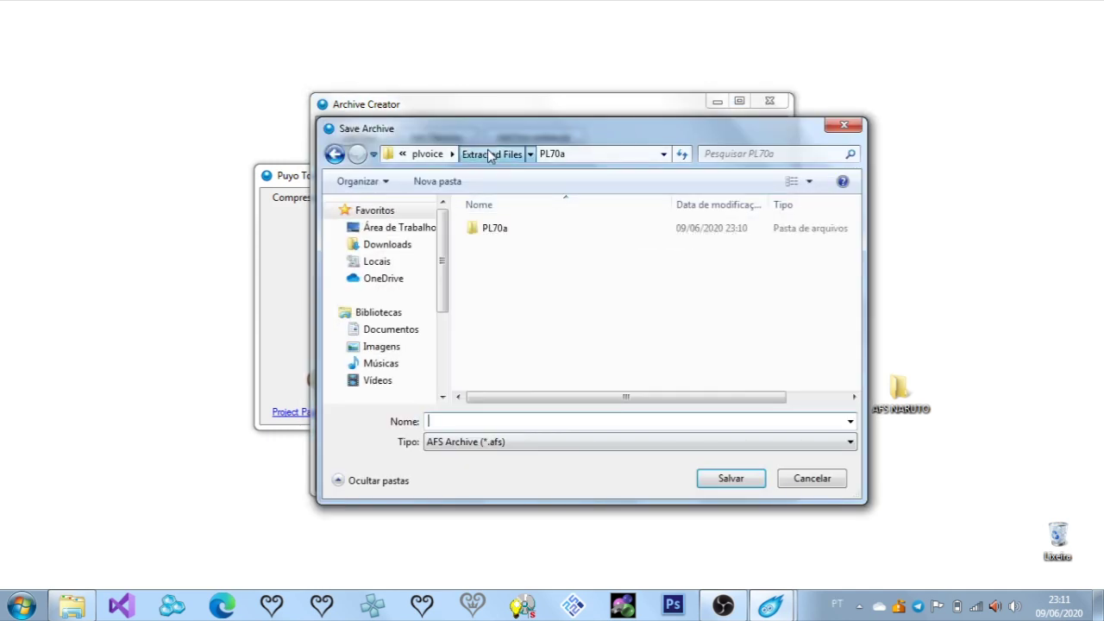
pyautogui.click(505, 154)
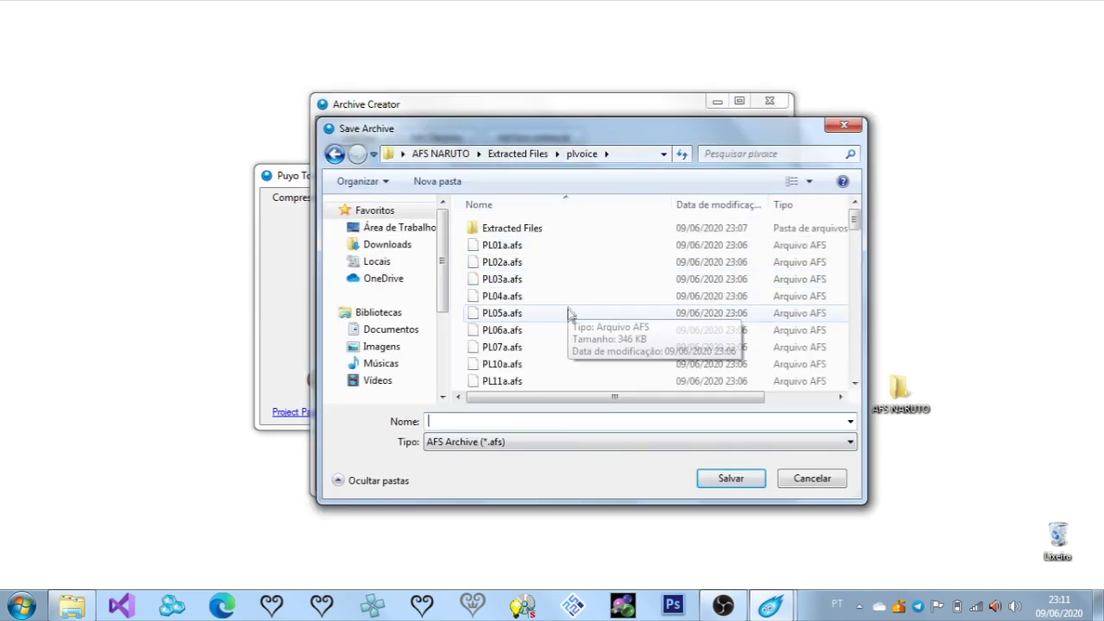
pyautogui.moveTo(854, 223); pyautogui.dragTo(854, 342)
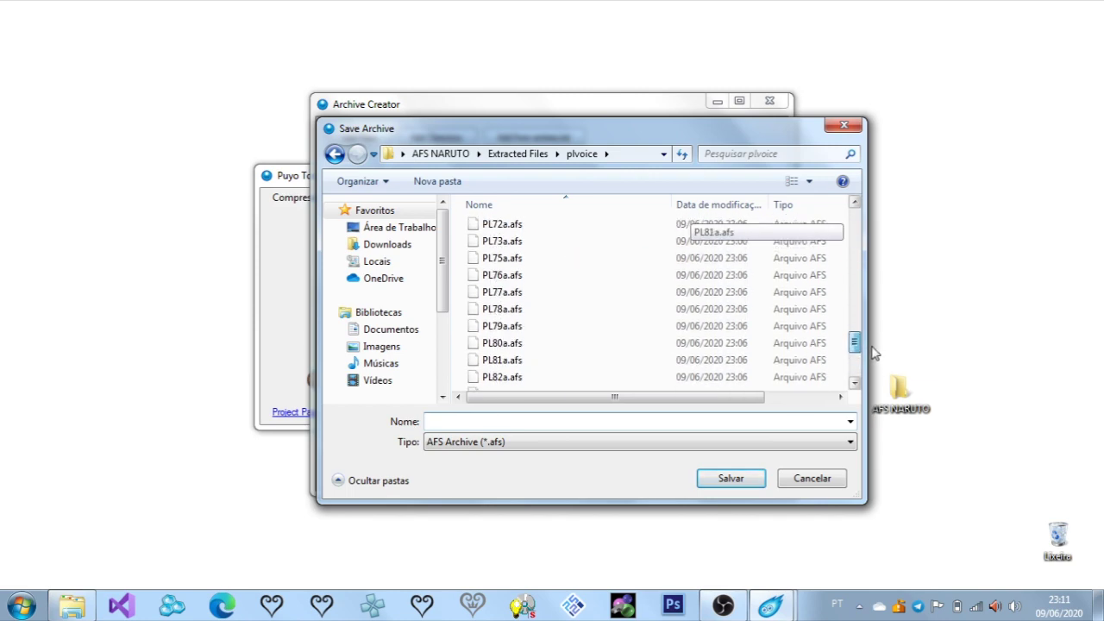
pyautogui.click(540, 226)
pyautogui.scroll(1, 545, 250)
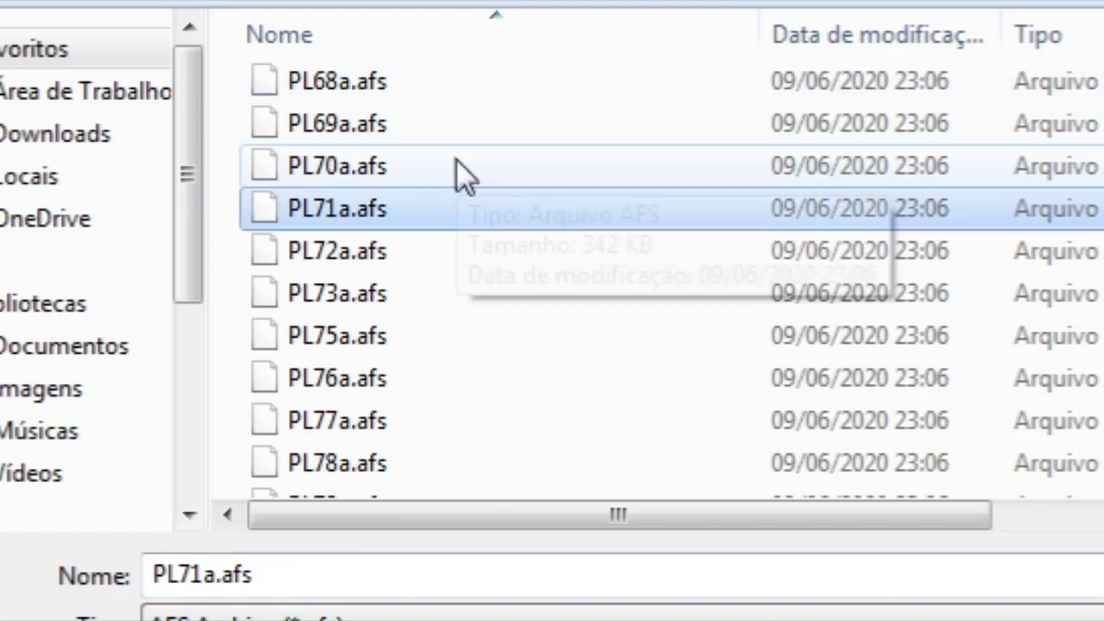
pyautogui.click(542, 257)
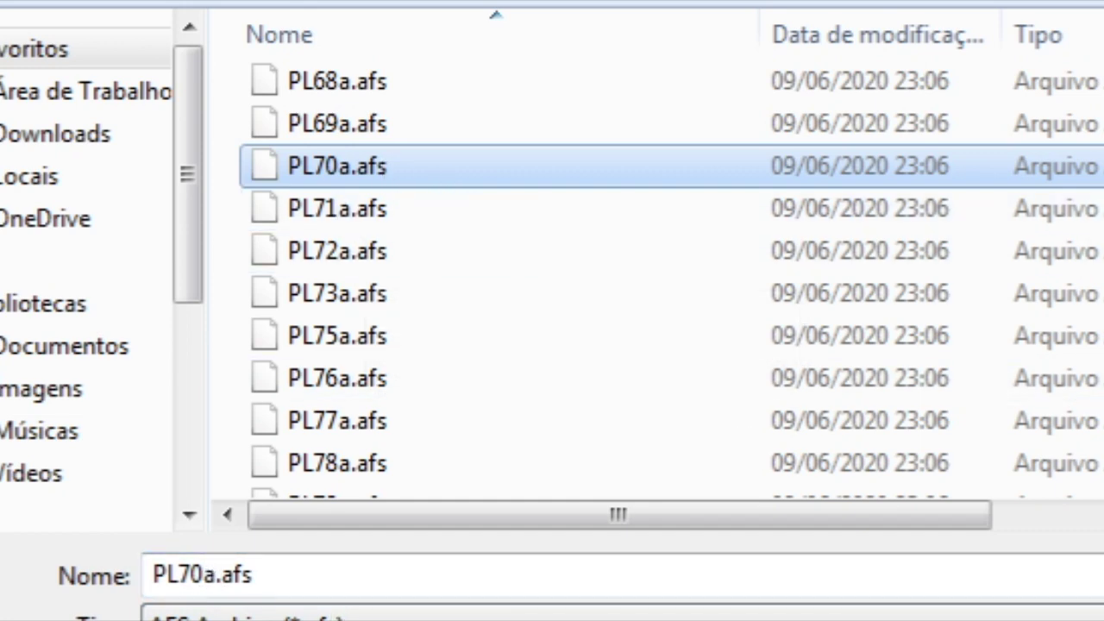
pyautogui.click(732, 479)
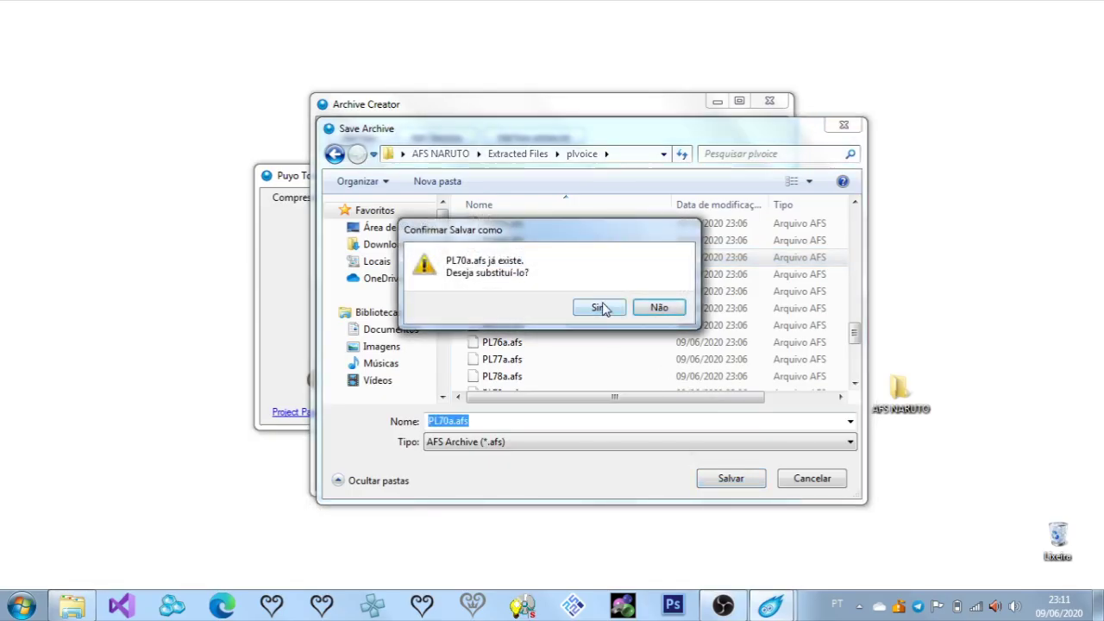
pyautogui.click(600, 308)
# Set up another AFS archive with the files listed in the plvoice folder's entries.txt.
pyautogui.click(360, 198)
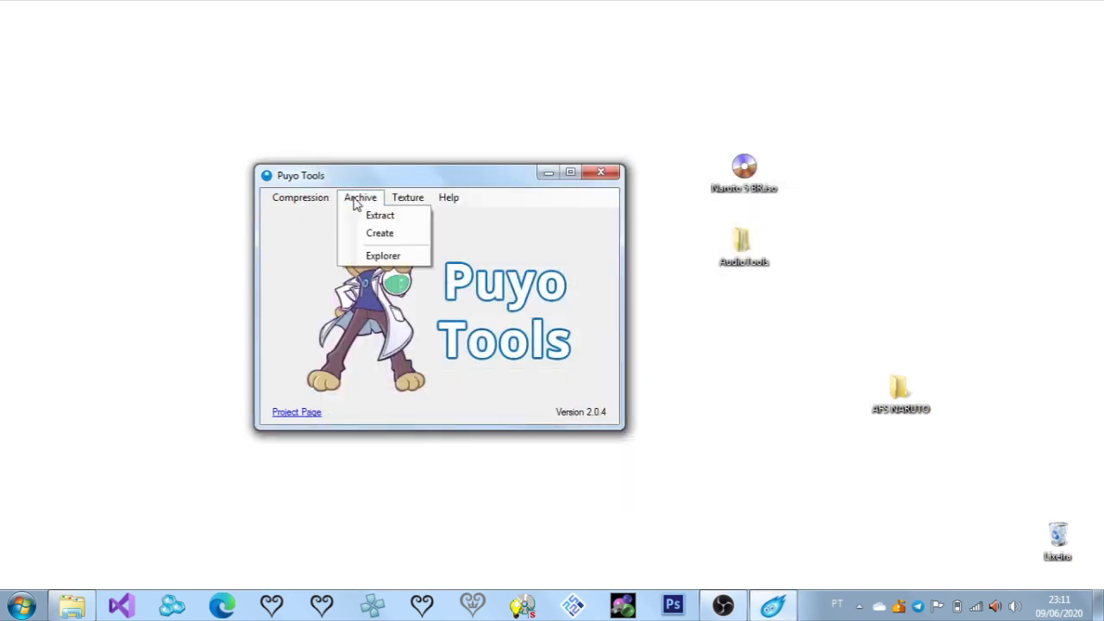
pyautogui.click(380, 233)
pyautogui.click(444, 175)
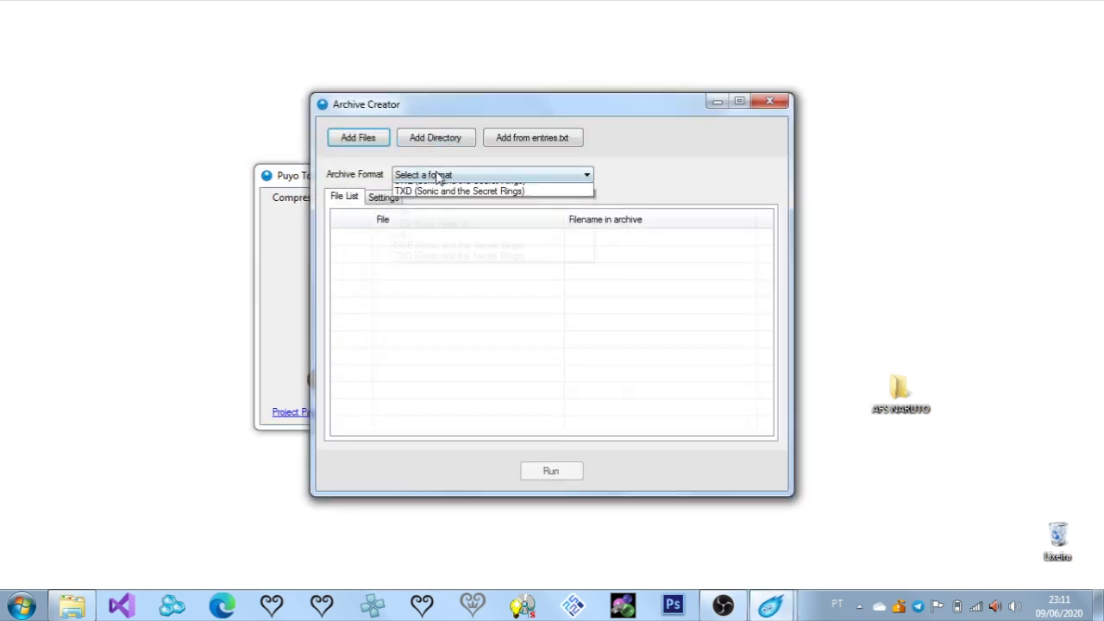
pyautogui.click(432, 211)
pyautogui.click(383, 198)
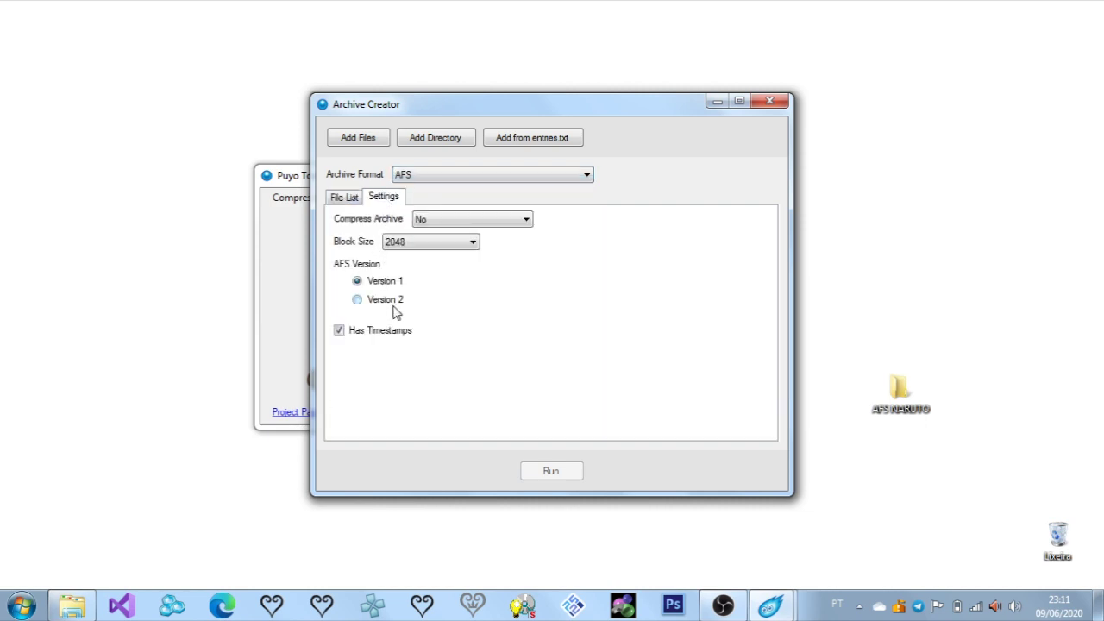
pyautogui.click(345, 197)
pyautogui.click(535, 138)
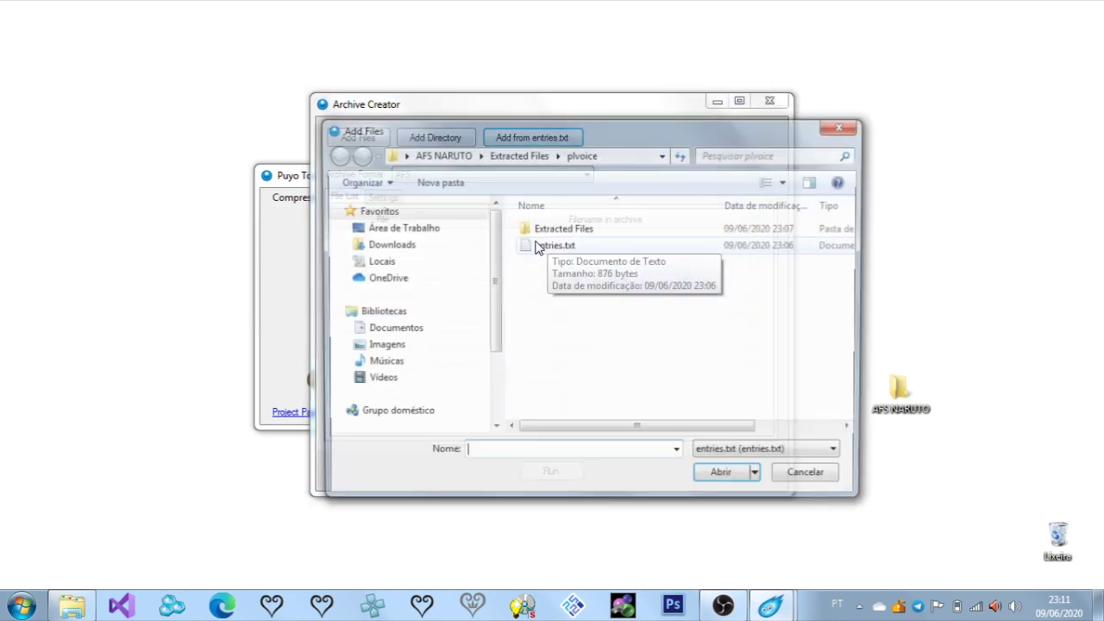
pyautogui.click(518, 153)
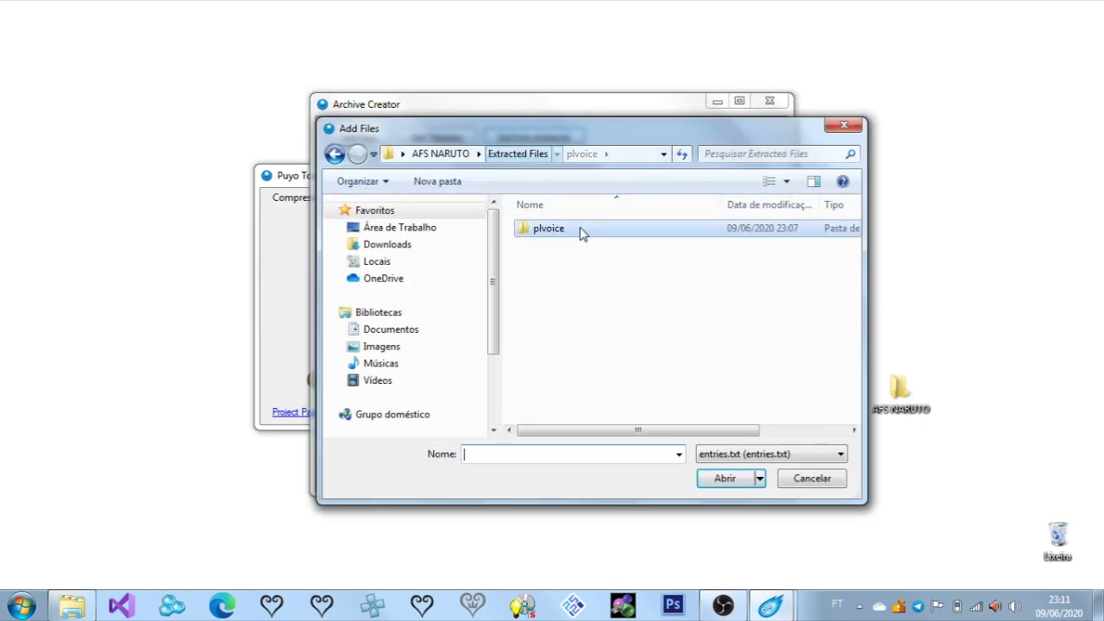
pyautogui.doubleClick(567, 232)
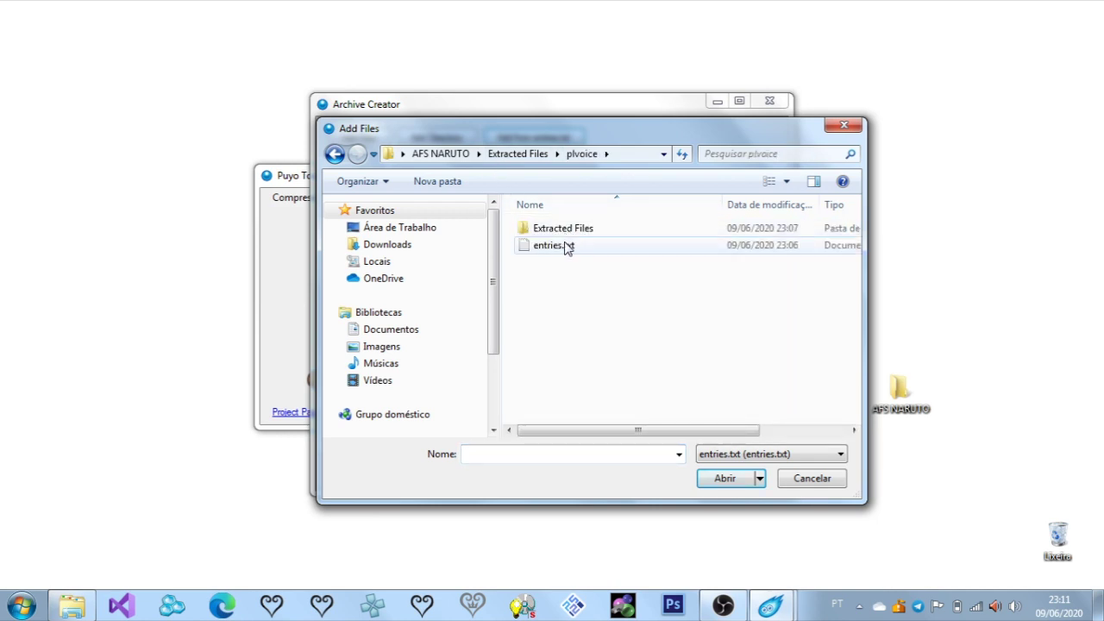
pyautogui.doubleClick(567, 247)
# Check the PL70a.afs entry, build the archive over plvoice.afs in the AFS NARUTO folder, and close Puyo Tools.
pyautogui.moveTo(773, 239); pyautogui.dragTo(788, 375)
pyautogui.click(463, 307)
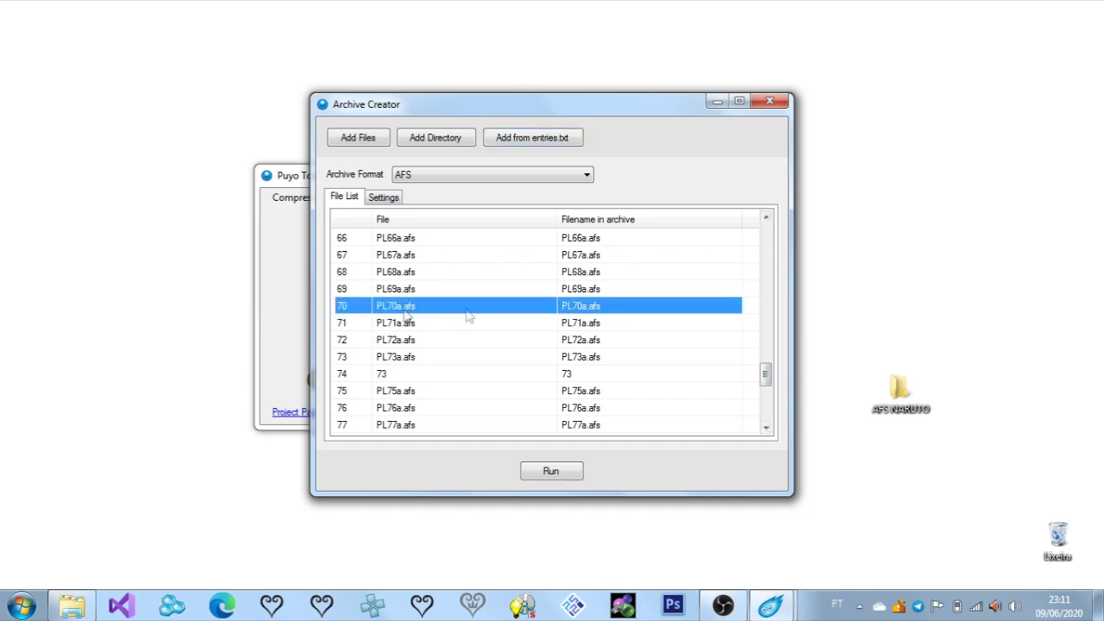
pyautogui.click(559, 471)
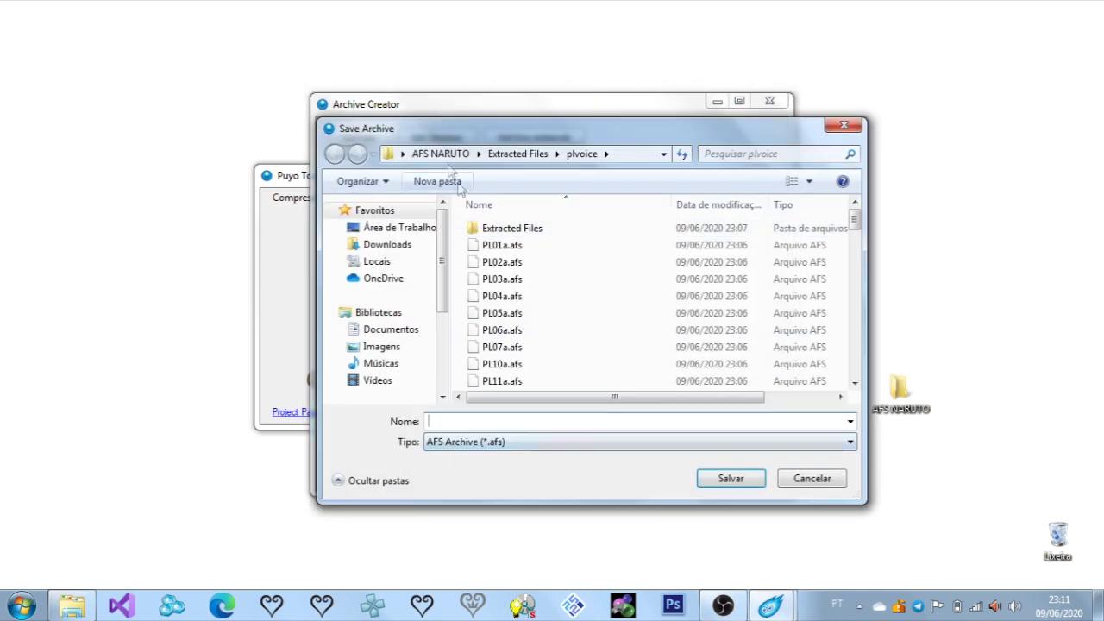
pyautogui.click(425, 153)
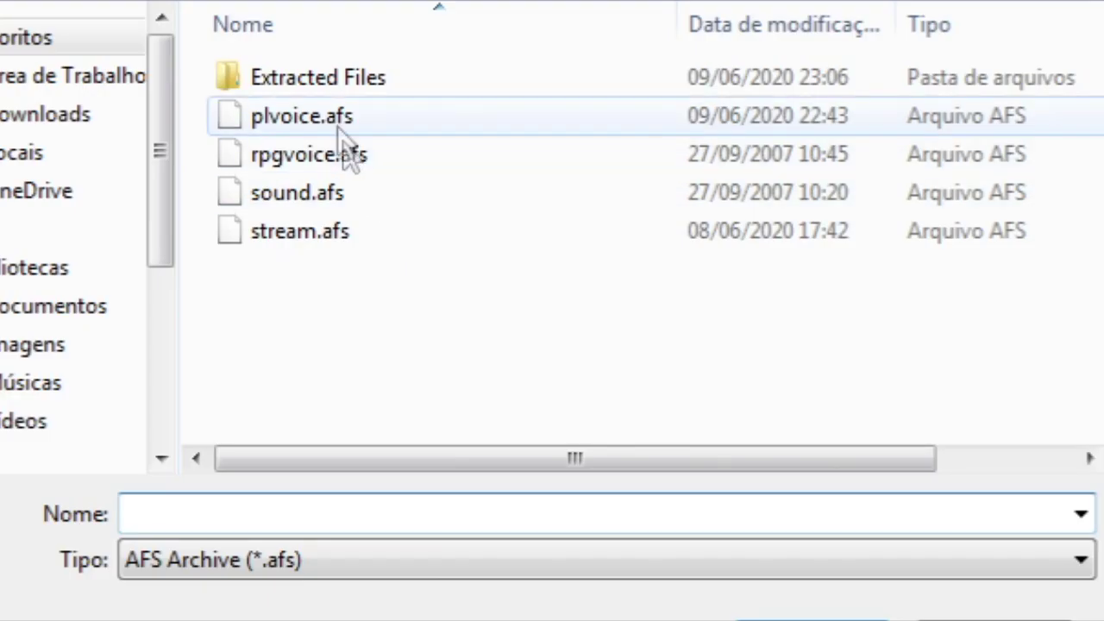
pyautogui.click(339, 129)
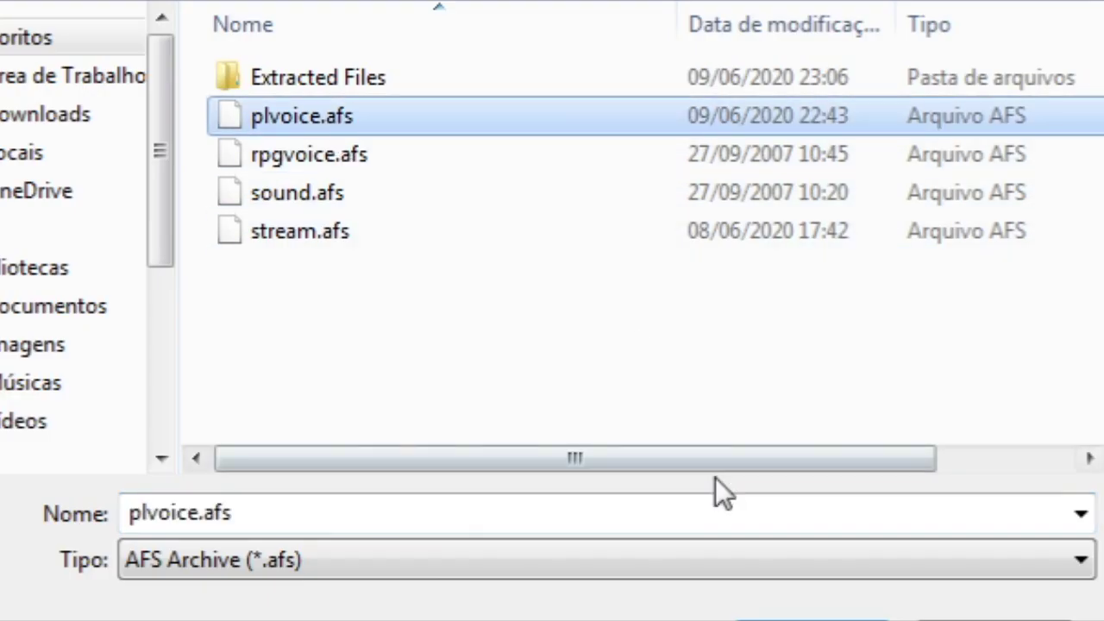
pyautogui.click(910, 620)
pyautogui.click(586, 233)
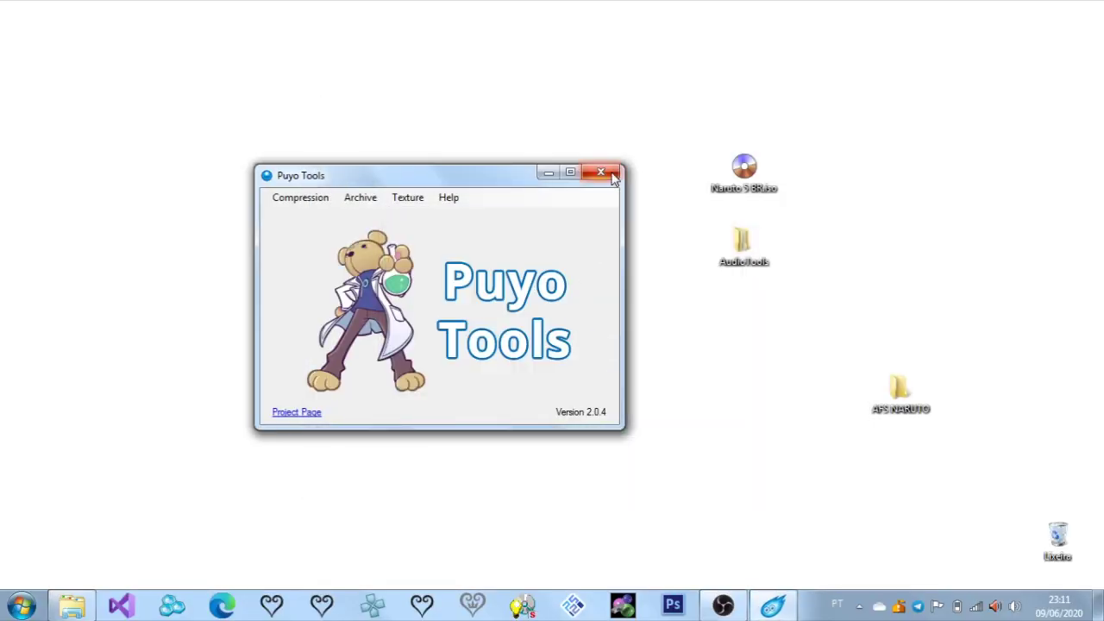
pyautogui.click(611, 176)
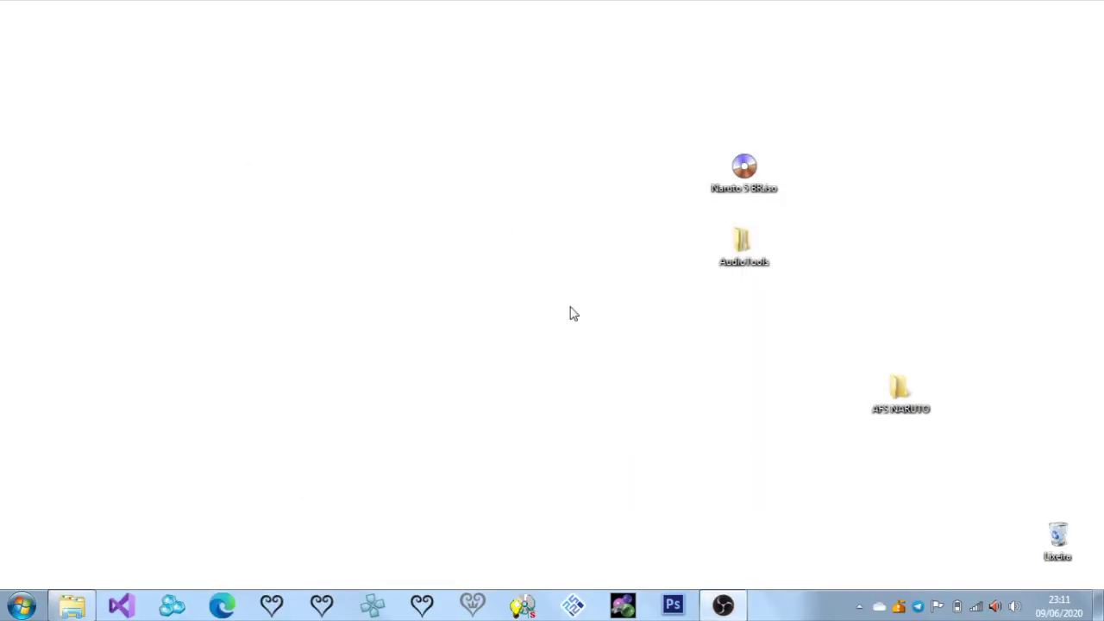
pyautogui.moveTo(630, 145); pyautogui.dragTo(839, 200)
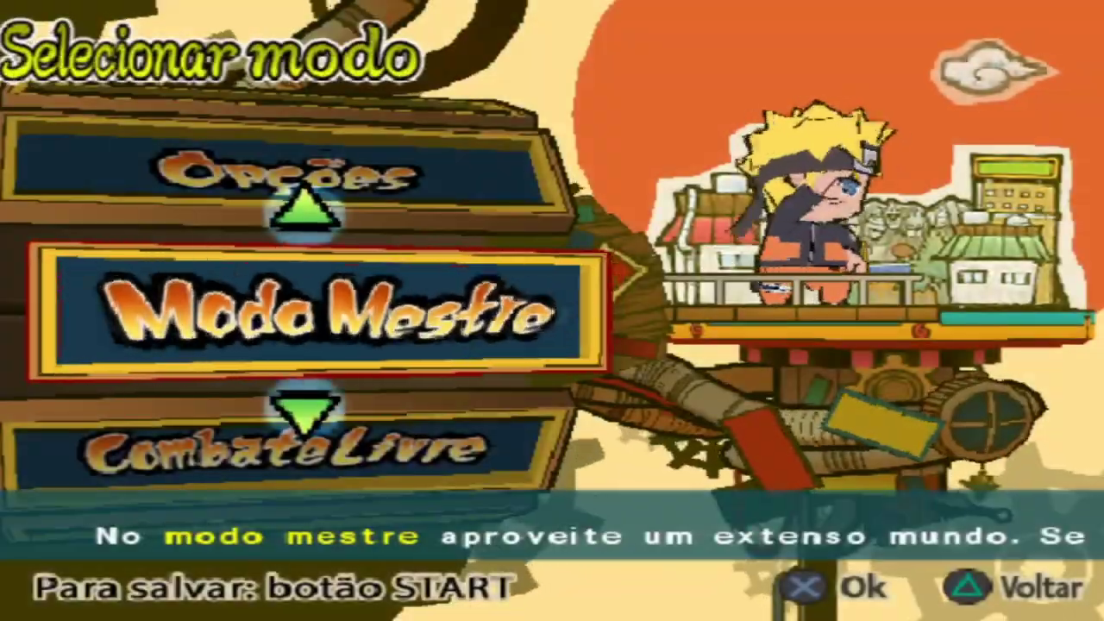
# Enter the game's Combate Livre mode and choose Naruto as the first player's character.
pyautogui.press('Down')
pyautogui.press('Return')
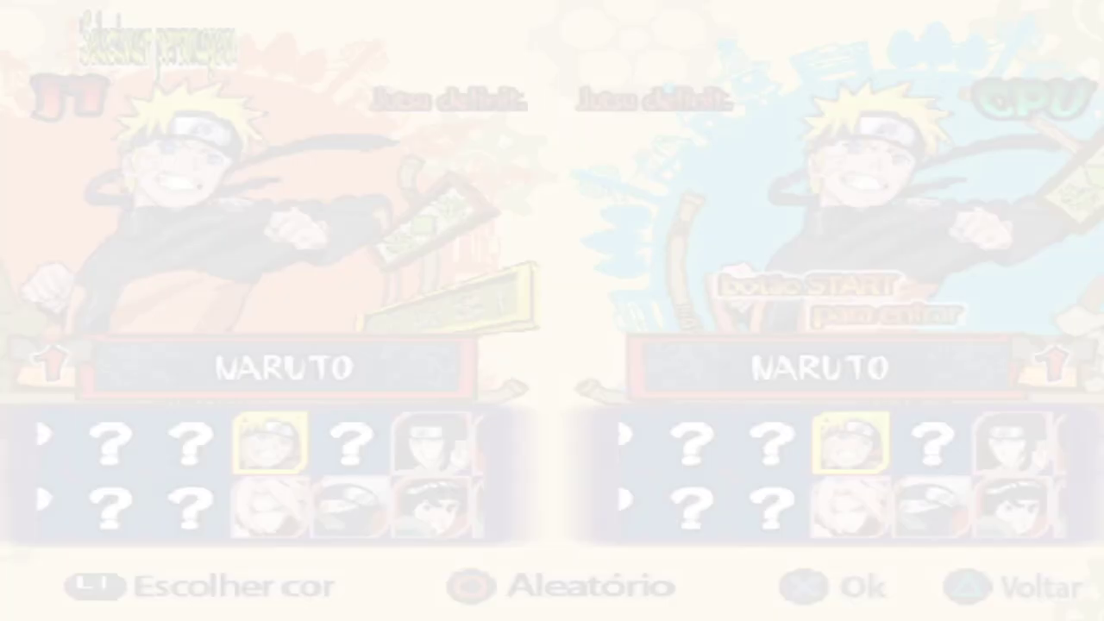
pyautogui.press('Down')
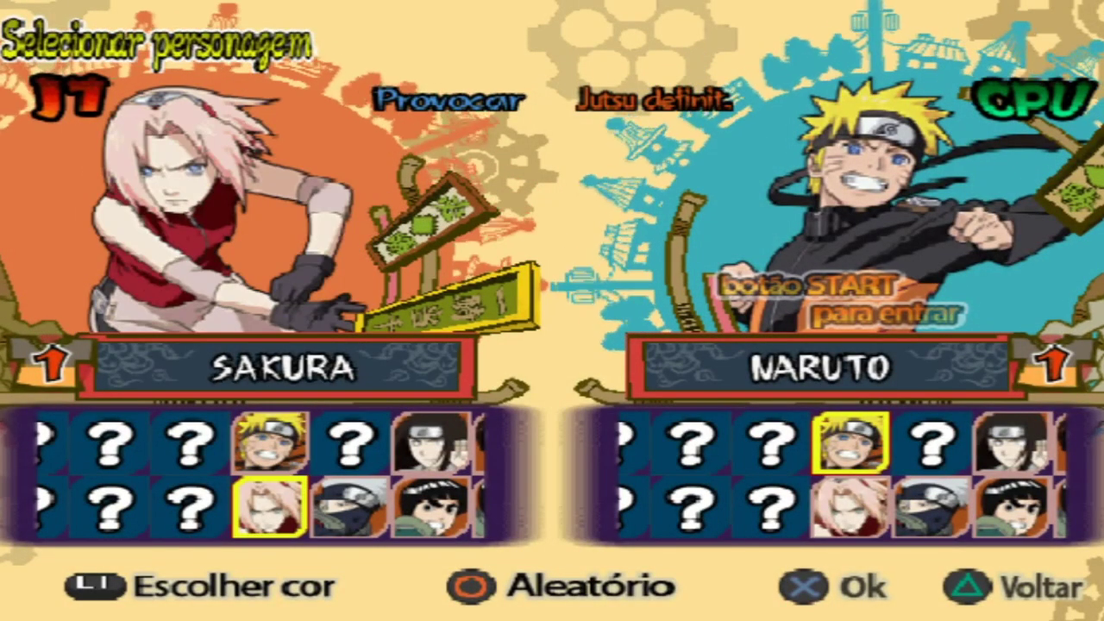
pyautogui.press('Up')
pyautogui.press('Return')
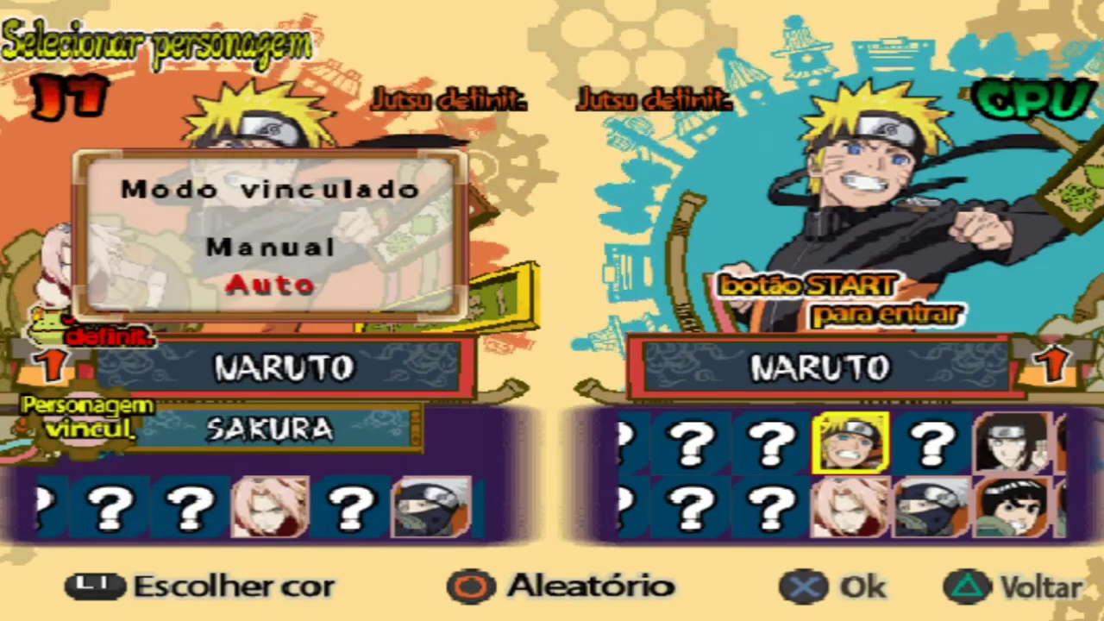
# Pick Kakashi as Naruto's linked character and confirm the remaining character choices to reach the map selection.
pyautogui.press('Right')
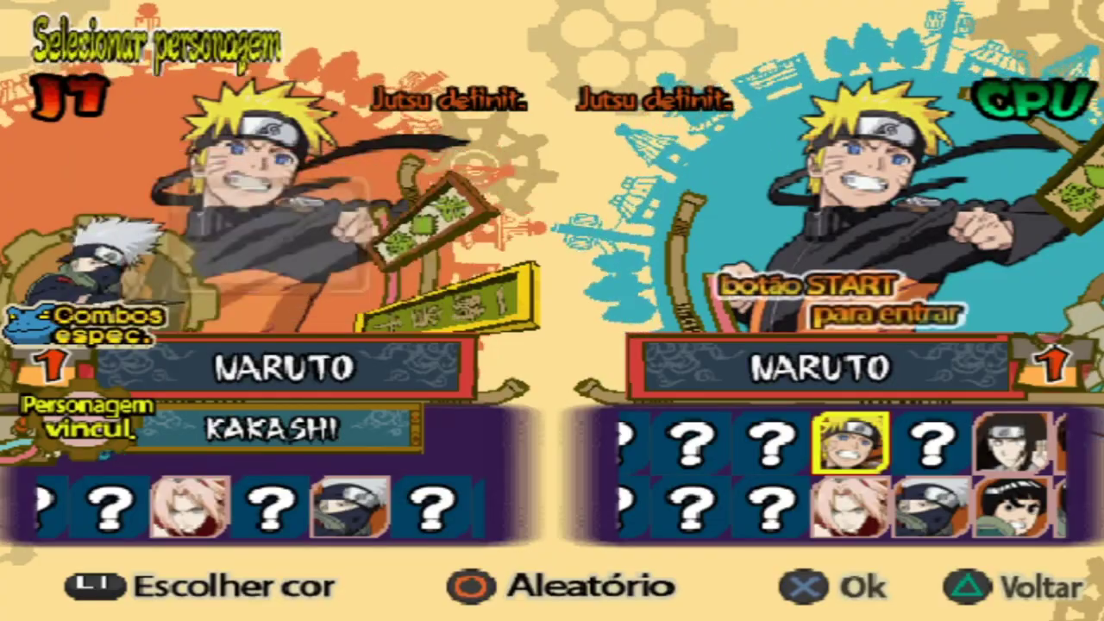
pyautogui.press('Down')
pyautogui.press('Return')
pyautogui.press('Return')
pyautogui.press('Return')
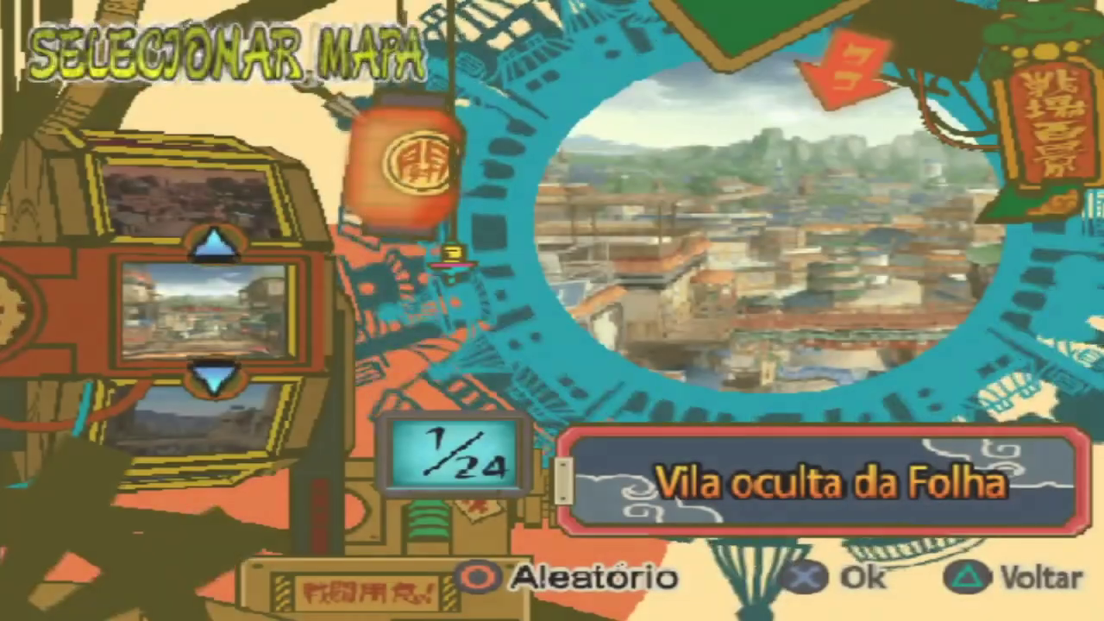
# Go through the available maps and choose the grassy training field with wooden posts for the fight.
pyautogui.press('Down')
pyautogui.press('Down')
pyautogui.press('Down')
pyautogui.press('Down')
pyautogui.press('Down')
pyautogui.press('Down')
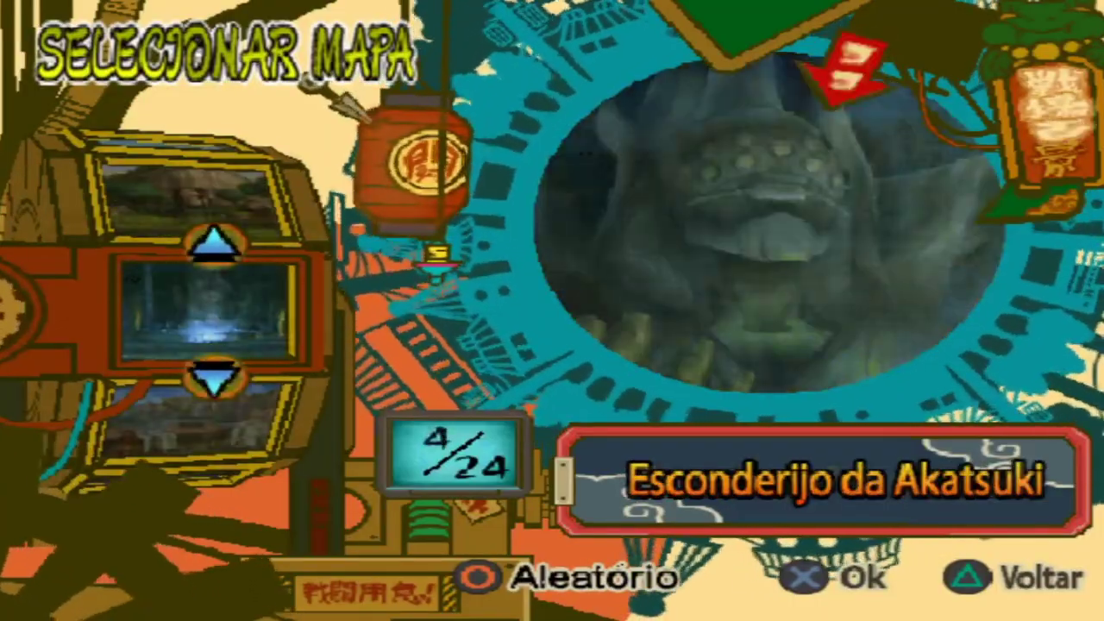
pyautogui.press('Return')
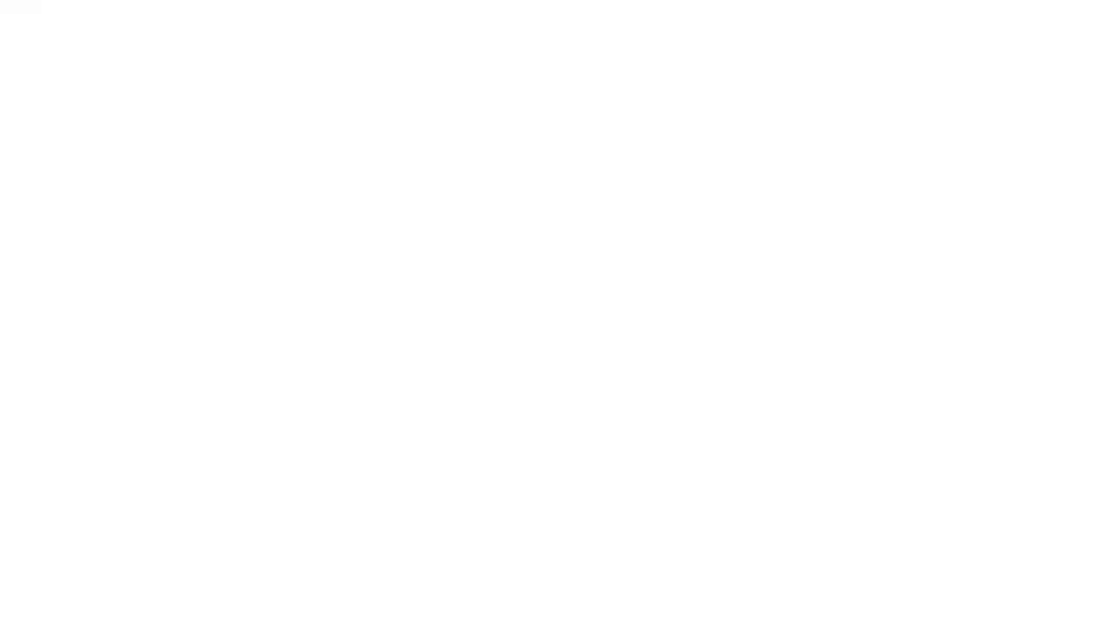
# In the combat settings, set Tempo to Ilimitado and Dificuldade to Simples.
pyautogui.press('a')
pyautogui.press('Right')
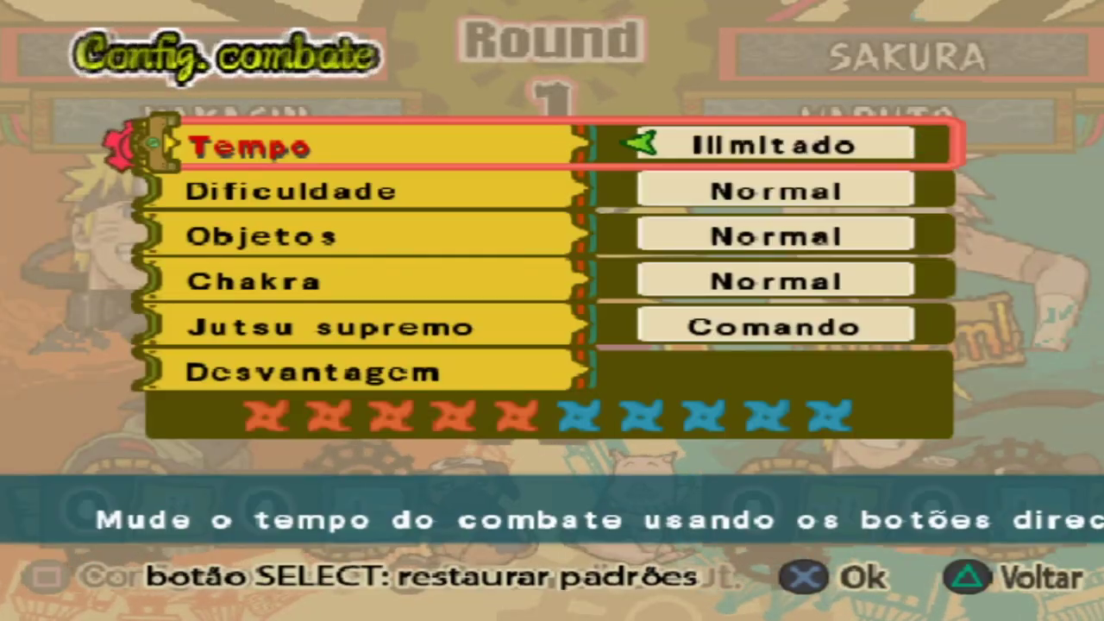
pyautogui.press('Down')
pyautogui.press('Left')
pyautogui.press('Down')
pyautogui.press('Up')
pyautogui.press('Down')
pyautogui.press('Up')
pyautogui.press('Left')
# Set Chakra to Ilimitado and start the fight against Sakura.
pyautogui.press('Down')
pyautogui.press('Down')
pyautogui.press('Right')
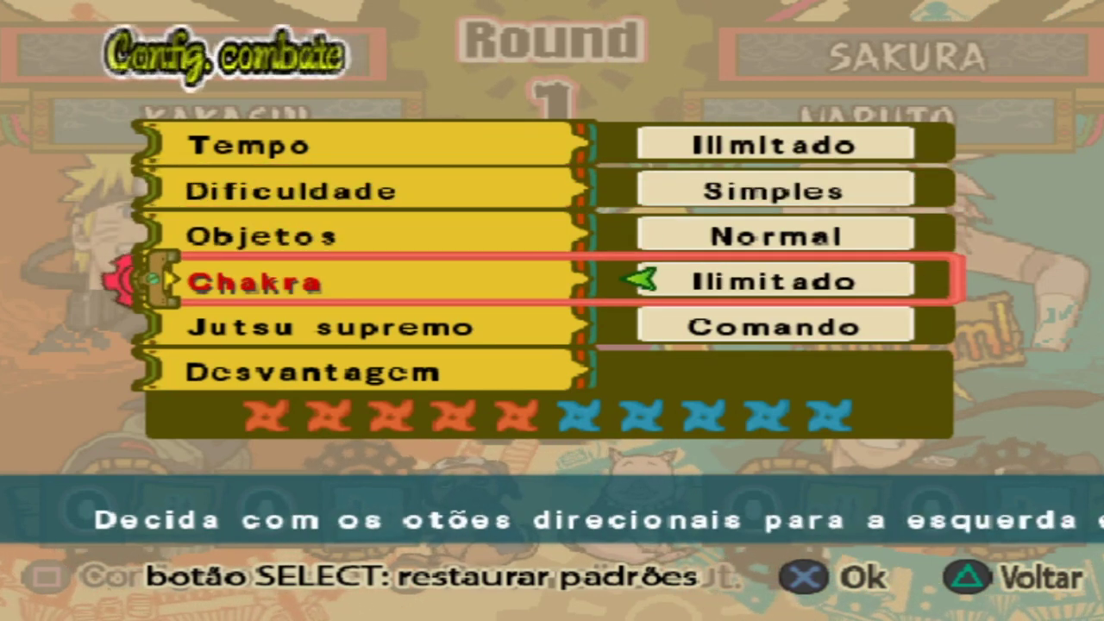
pyautogui.press('a')
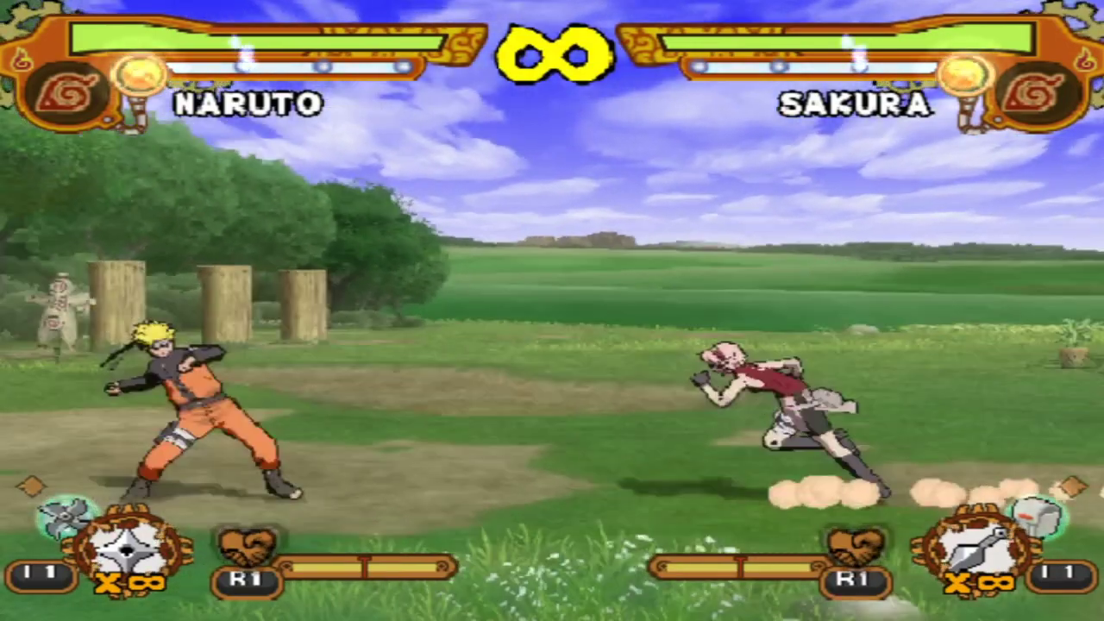
# Power up Naruto and perform his special jutsu on Sakura to test the replaced voice, enabling the emulator's turbo mode during the cutscene.
pyautogui.press('k')
pyautogui.press('k')
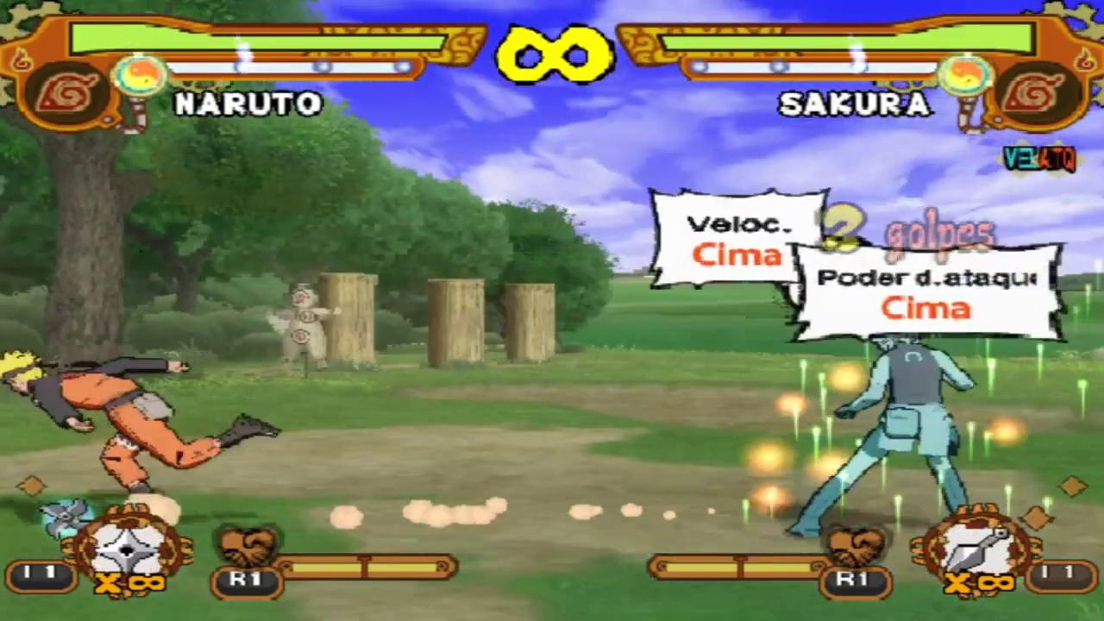
pyautogui.press('k')
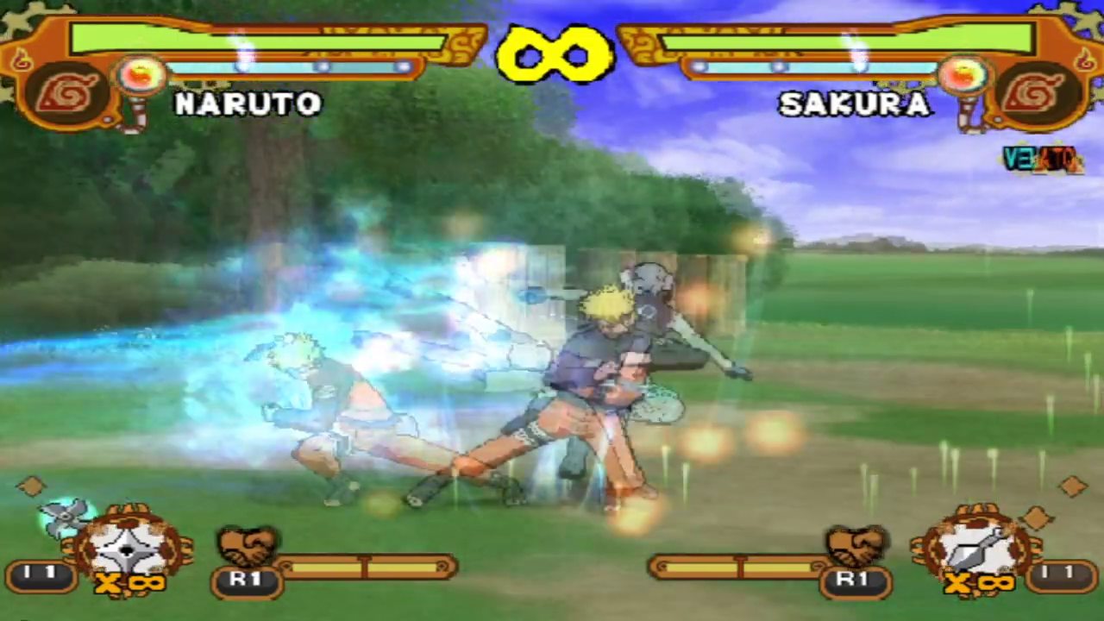
pyautogui.press('l')
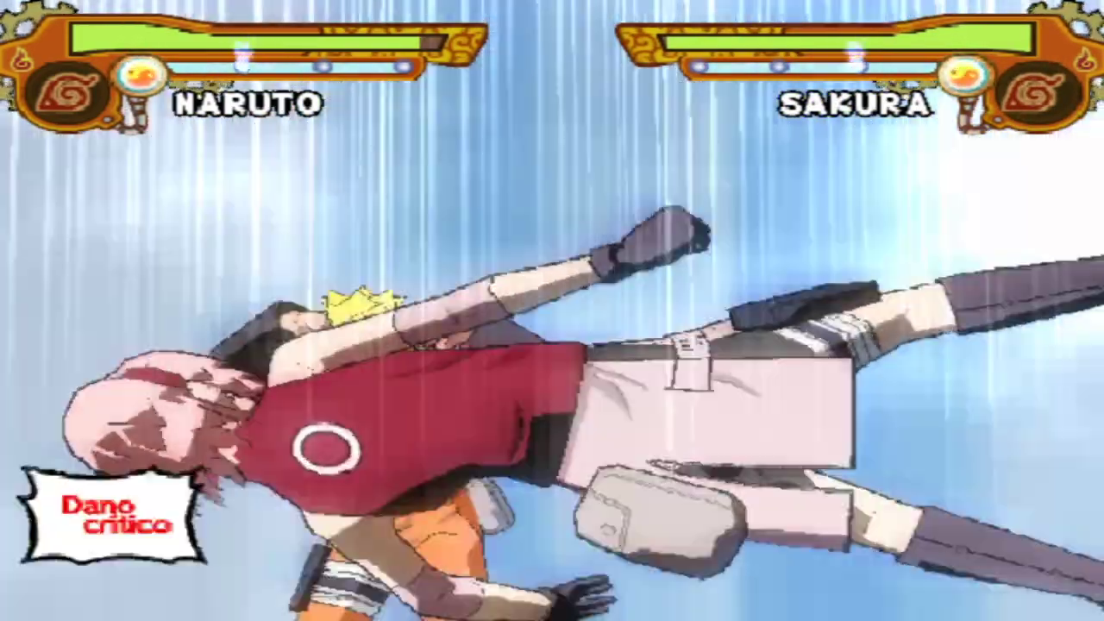
pyautogui.press('Tab')
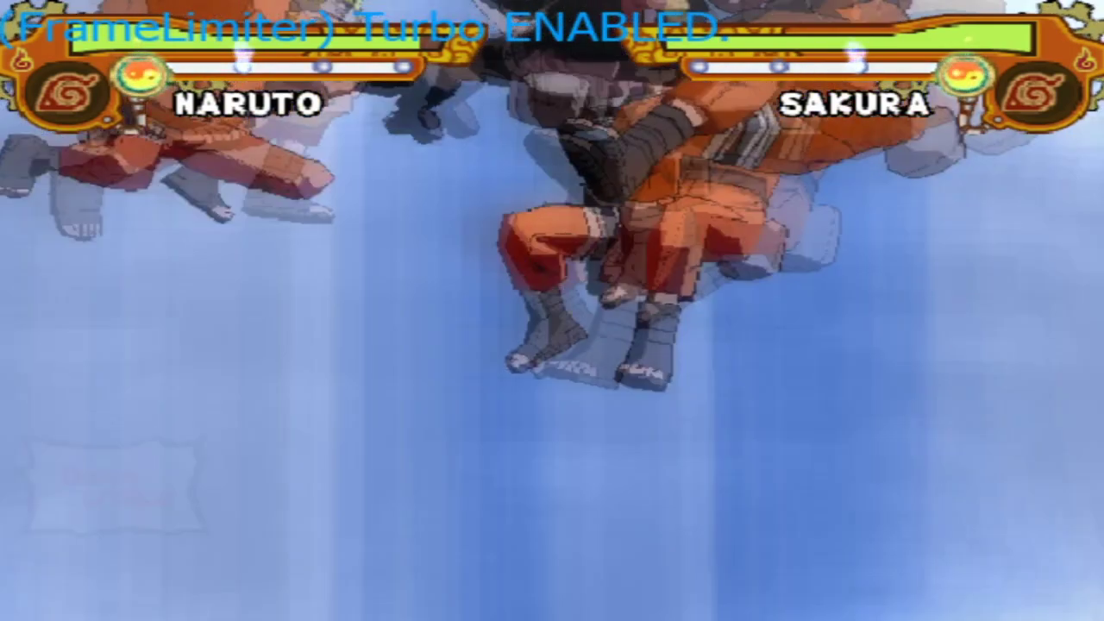